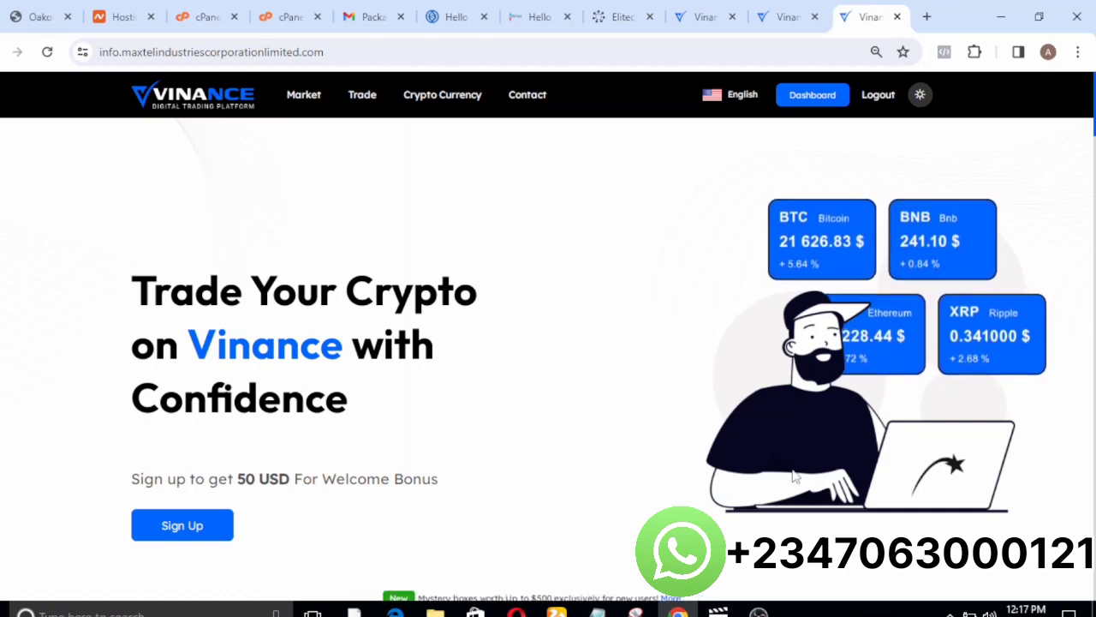
# Examine the Vinance homepage sections, including the latest news, trading pairs, investing steps, crypto currencies, FAQ and newsletter signup.
pyautogui.scroll(-2, 795, 476)
pyautogui.scroll(-5, 794, 476)
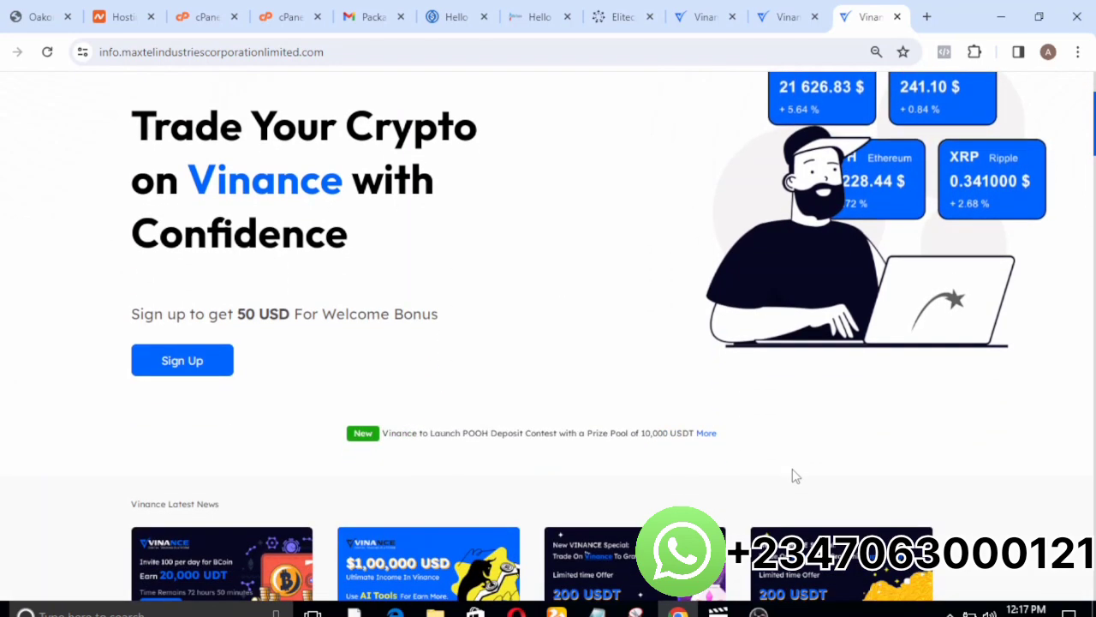
pyautogui.scroll(-5, 795, 477)
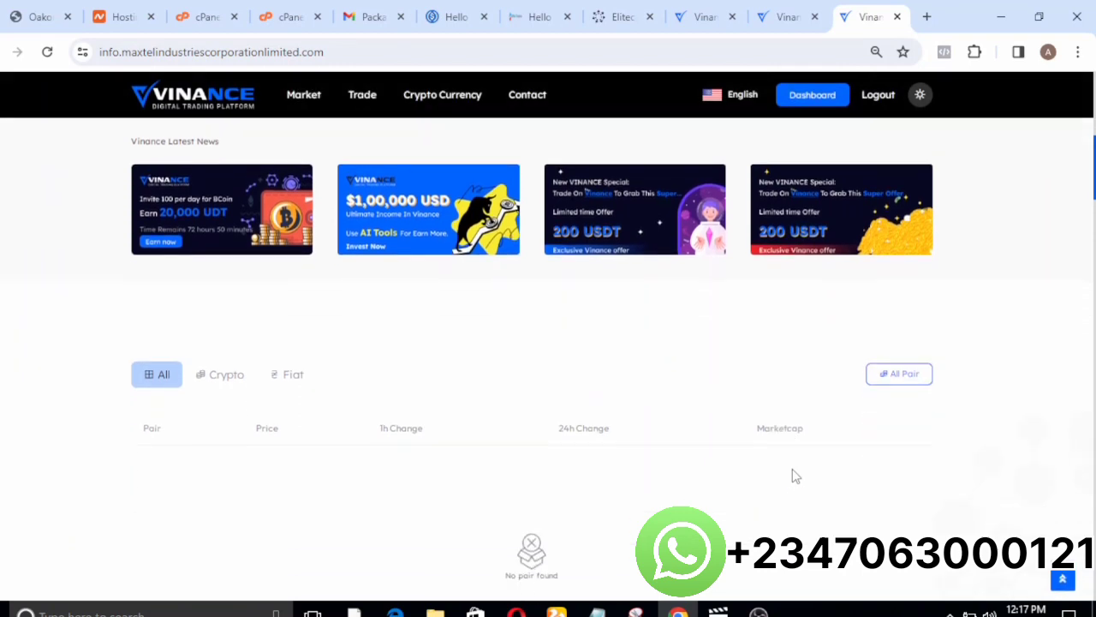
pyautogui.scroll(-4, 795, 477)
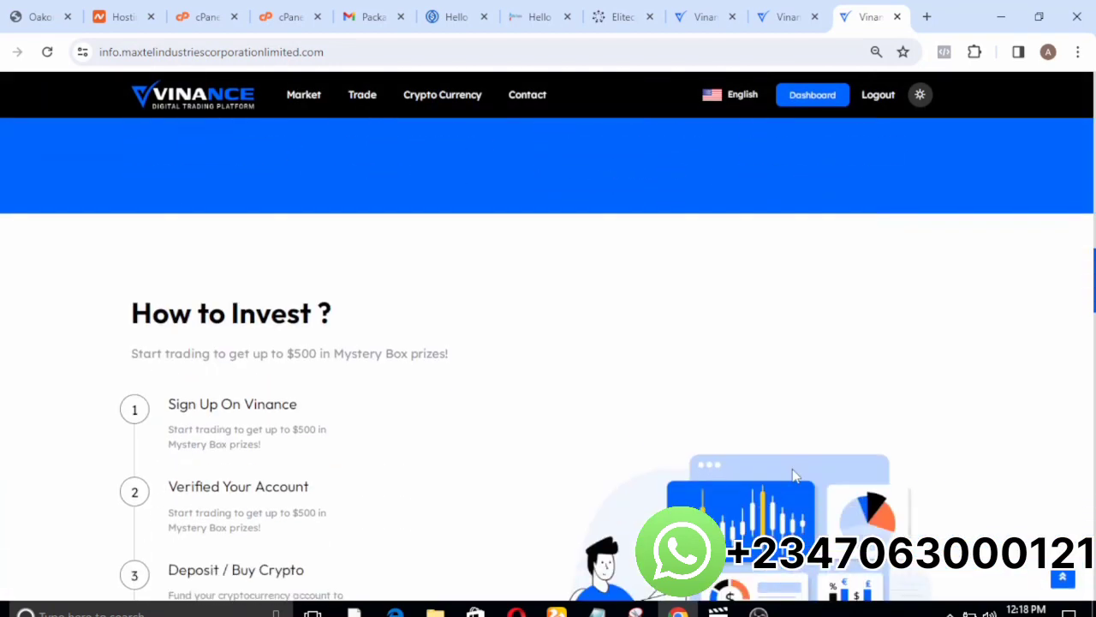
pyautogui.scroll(-7, 795, 476)
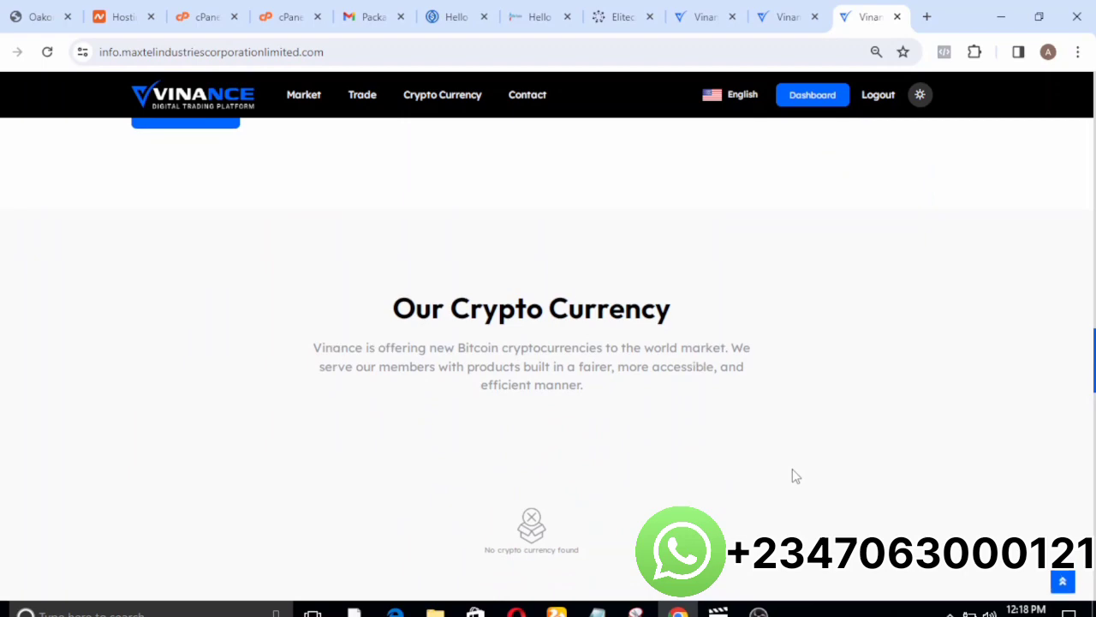
pyautogui.scroll(-10, 793, 469)
pyautogui.scroll(-10, 793, 477)
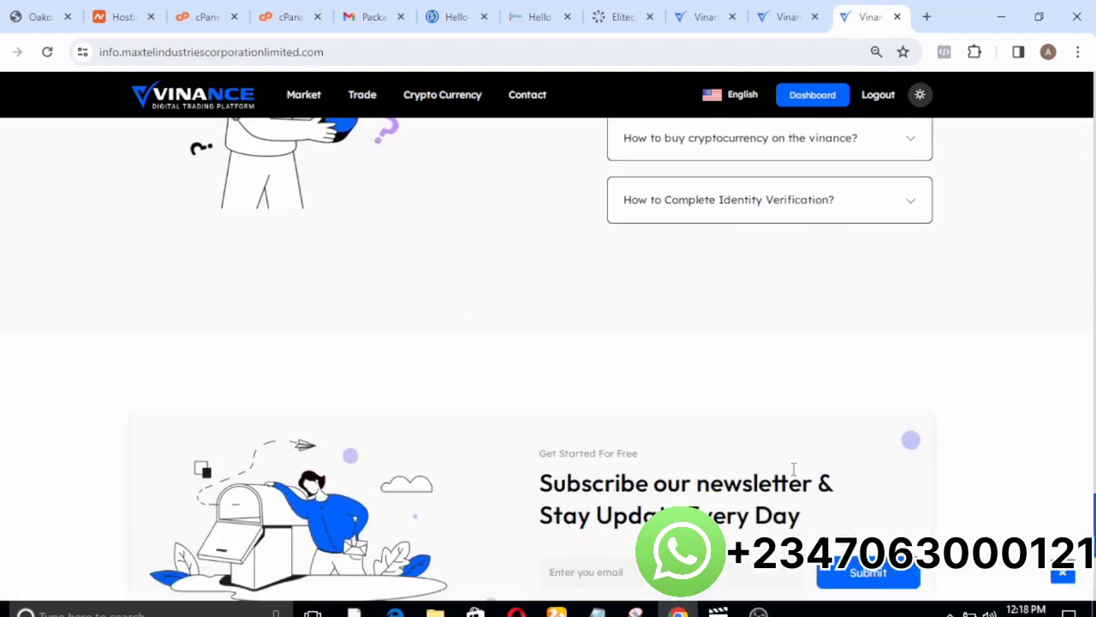
pyautogui.scroll(12, 792, 476)
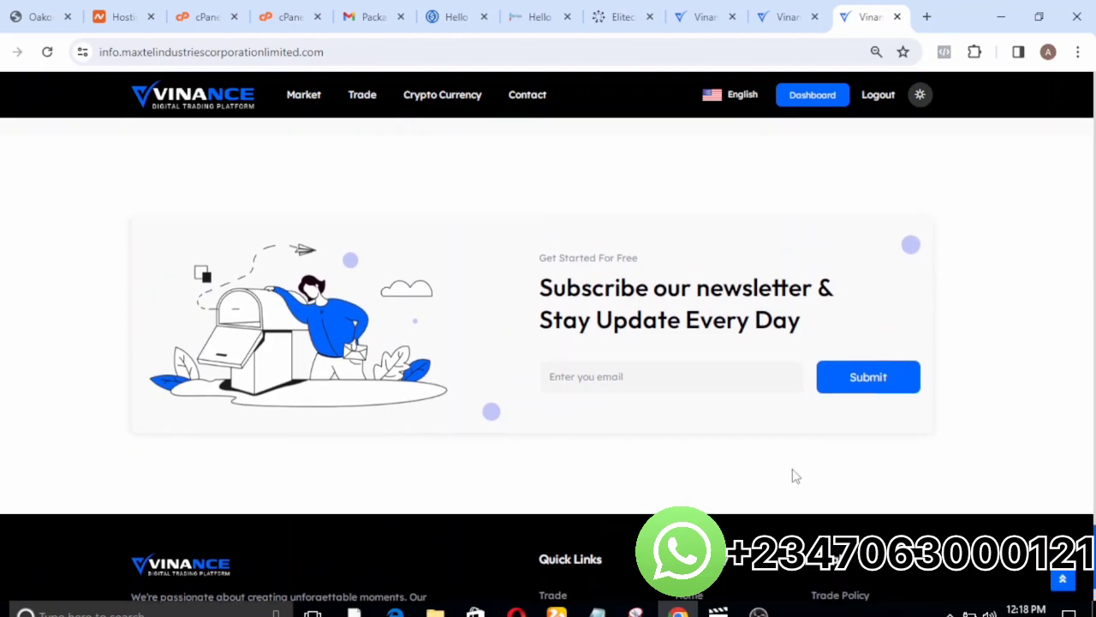
pyautogui.scroll(15, 795, 477)
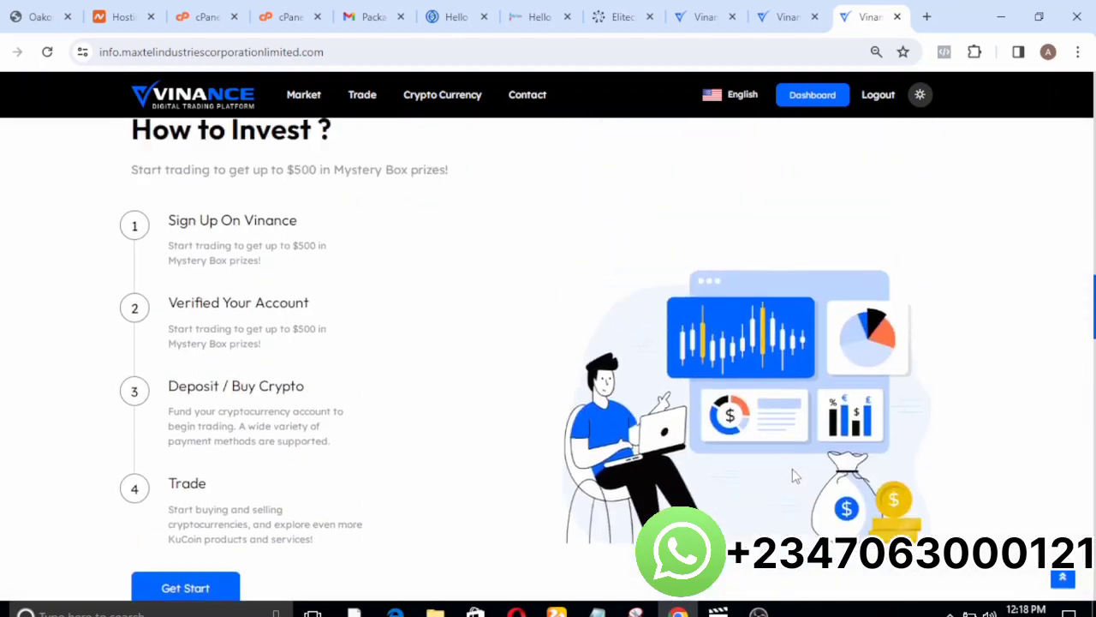
pyautogui.scroll(5, 795, 477)
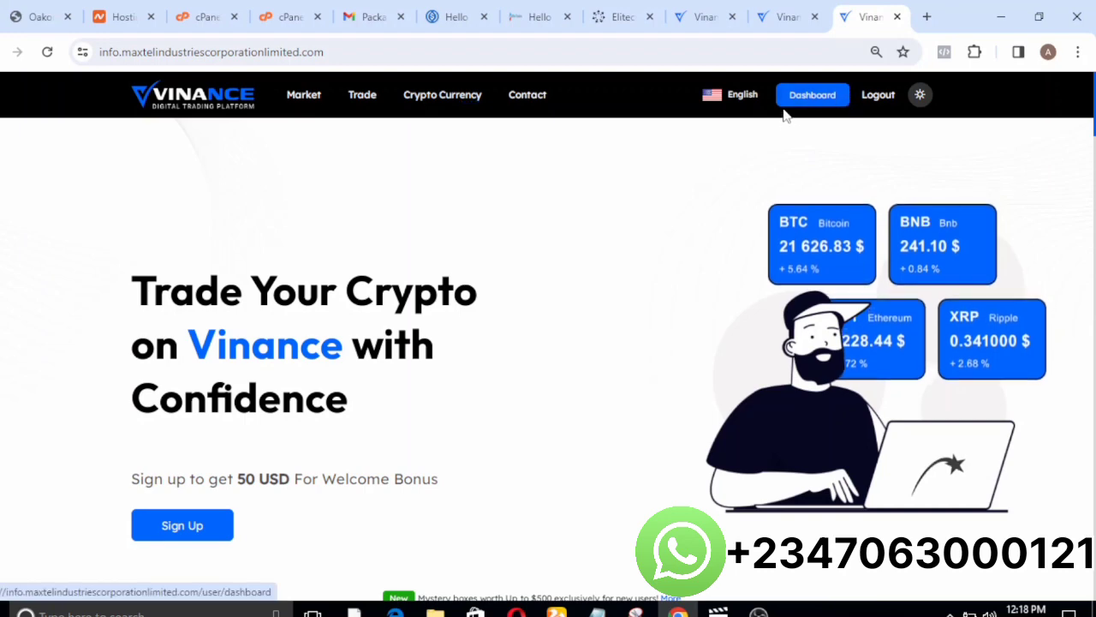
pyautogui.scroll(-4, 514, 339)
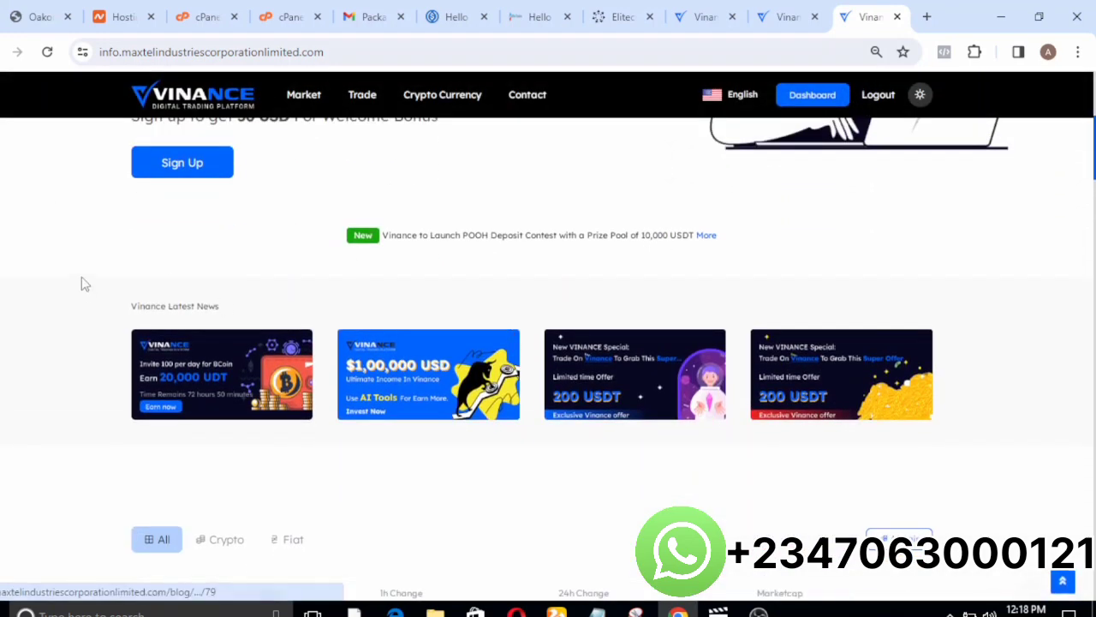
# Open the user dashboard from the homepage and log out of the account.
pyautogui.click(204, 163)
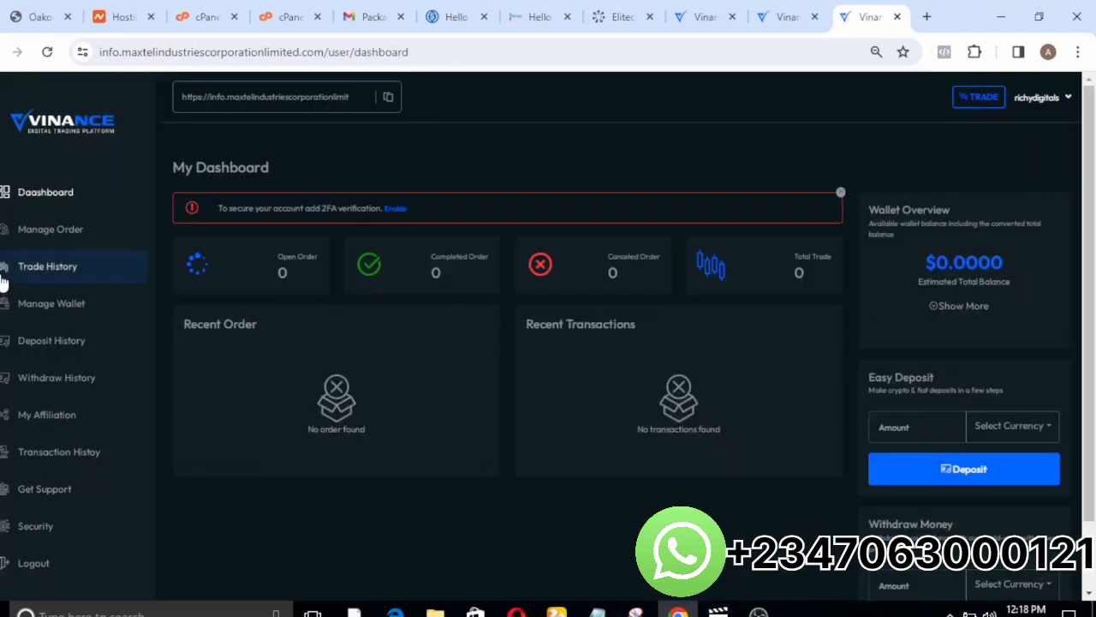
pyautogui.click(45, 566)
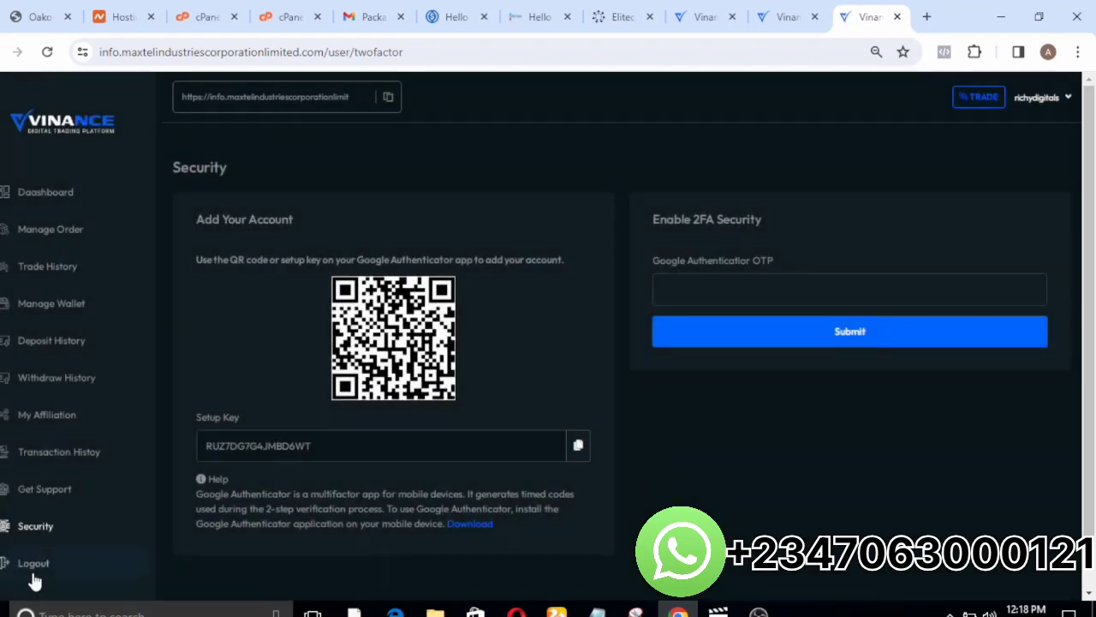
pyautogui.click(46, 567)
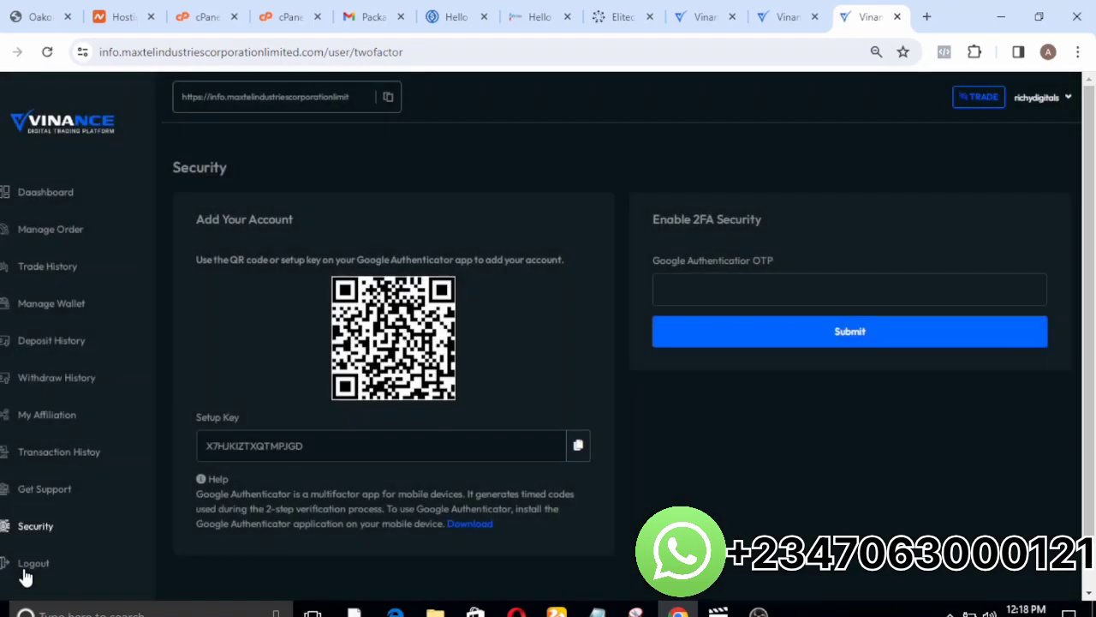
pyautogui.click(25, 565)
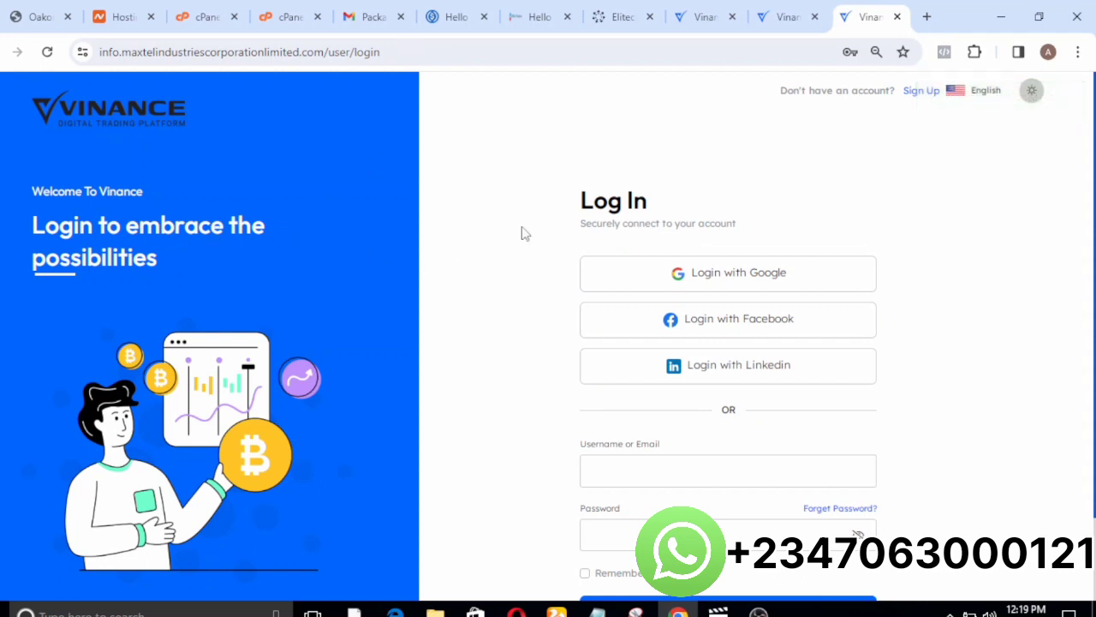
# Examine the log-in form and its saved account suggestions without choosing one.
pyautogui.scroll(-2, 525, 233)
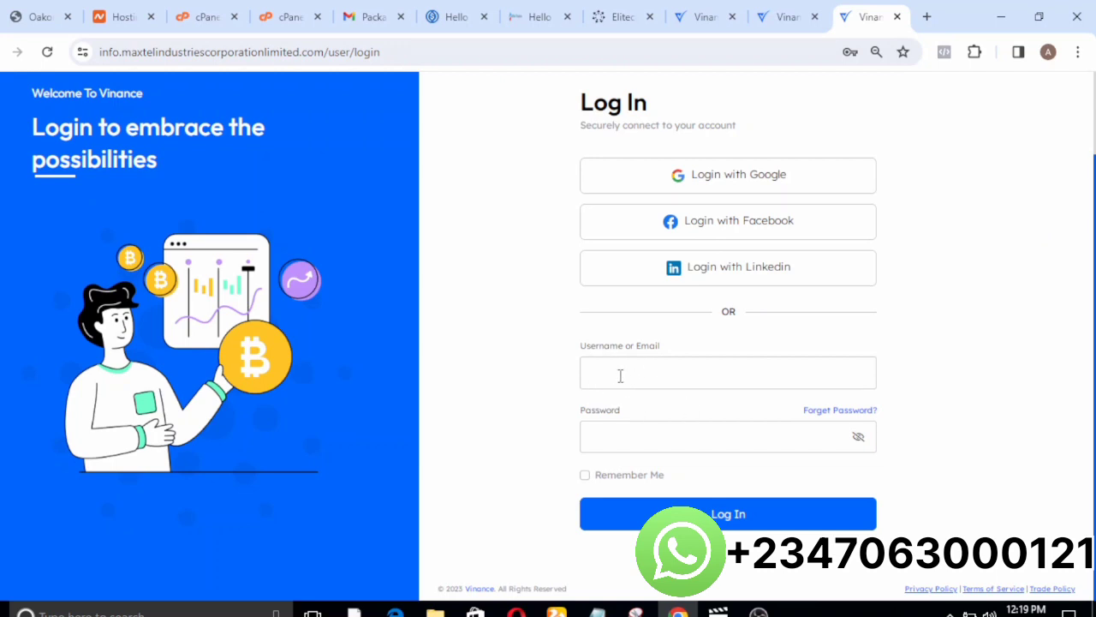
pyautogui.click(700, 378)
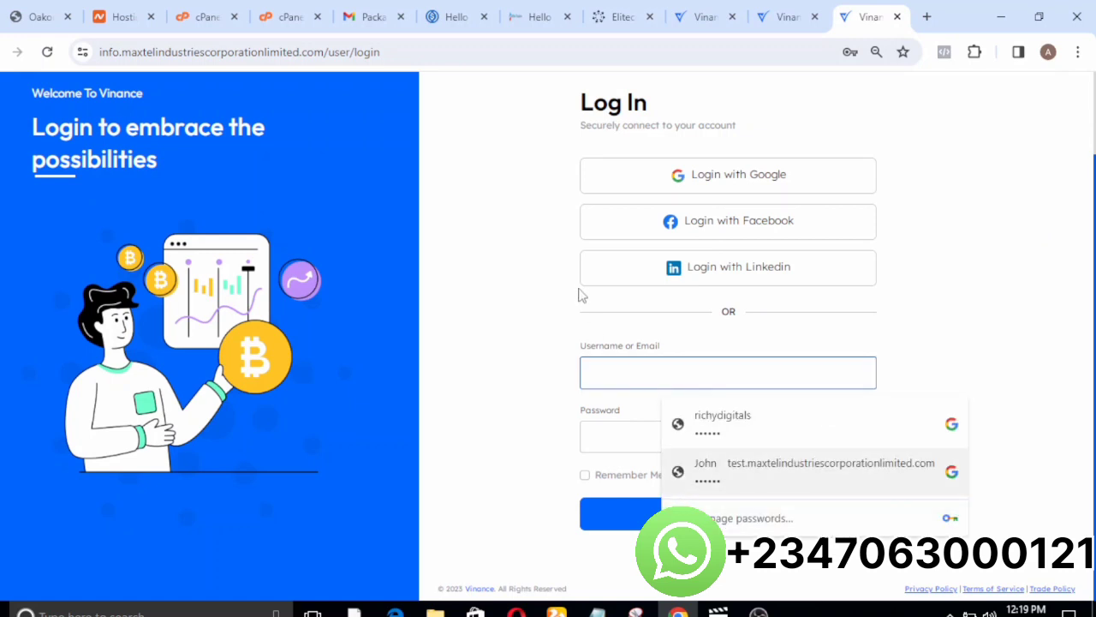
pyautogui.click(526, 502)
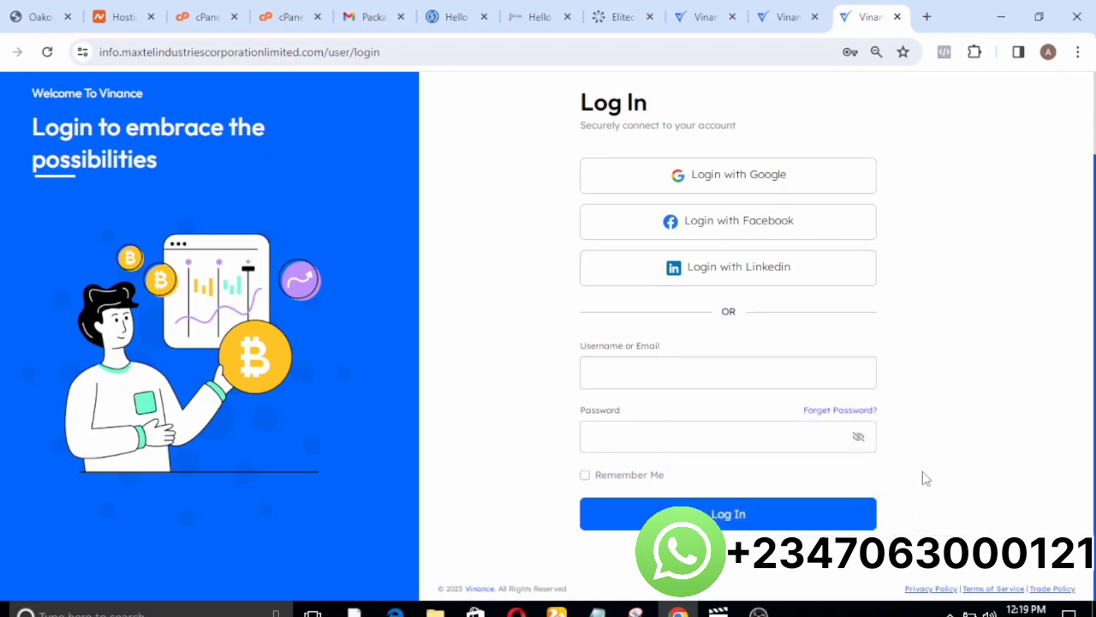
# Open the Sign Up page and review the registration form's social options and account fields.
pyautogui.scroll(1, 922, 479)
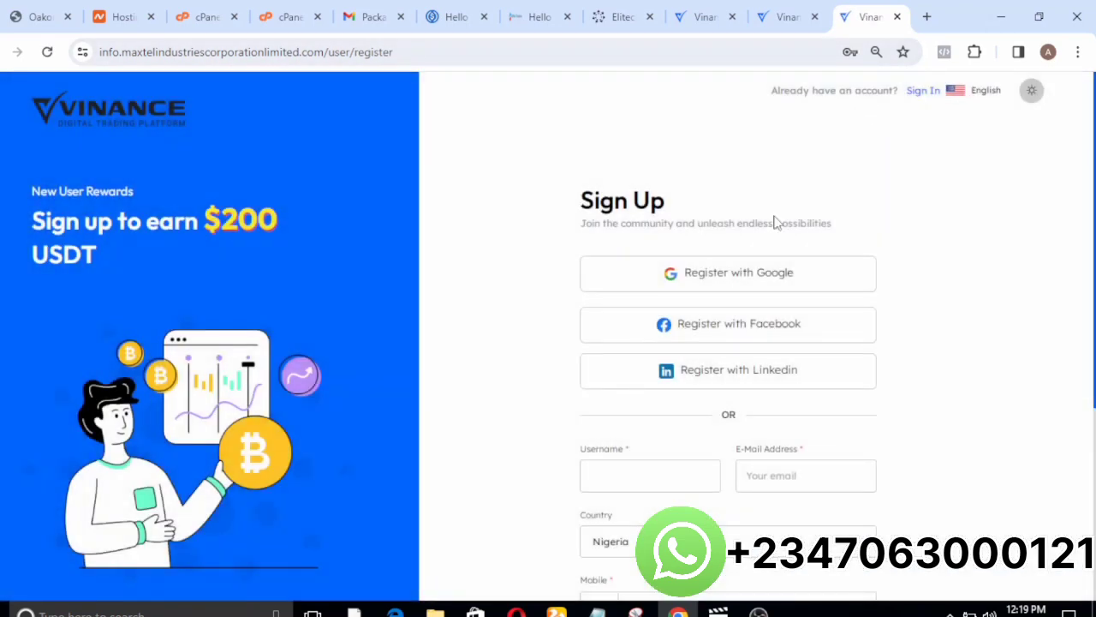
pyautogui.scroll(-2, 740, 536)
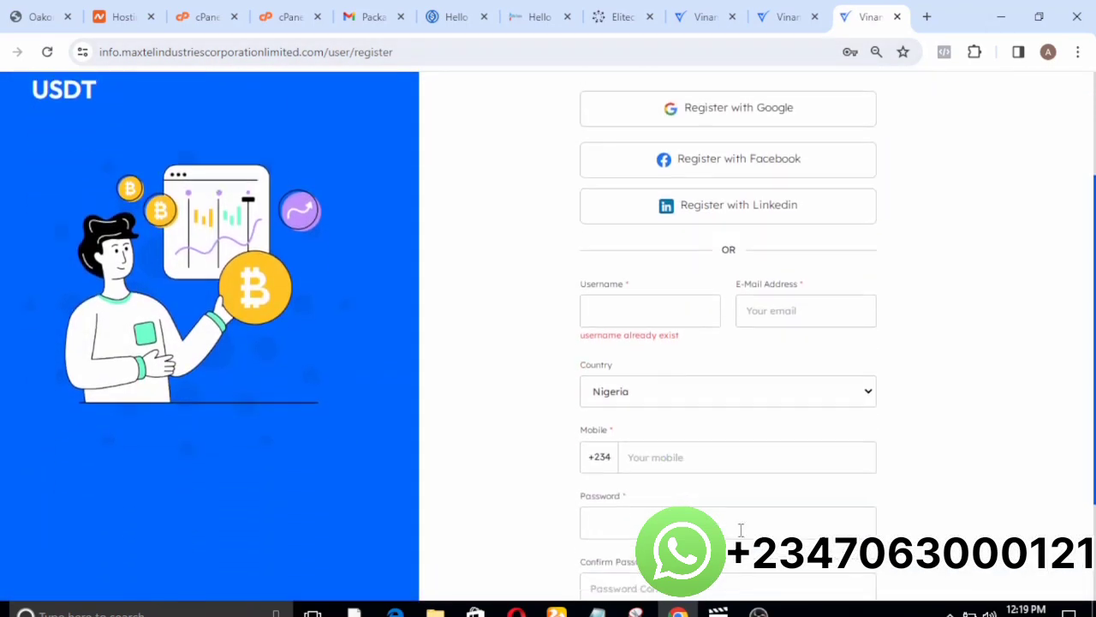
pyautogui.scroll(-2, 533, 304)
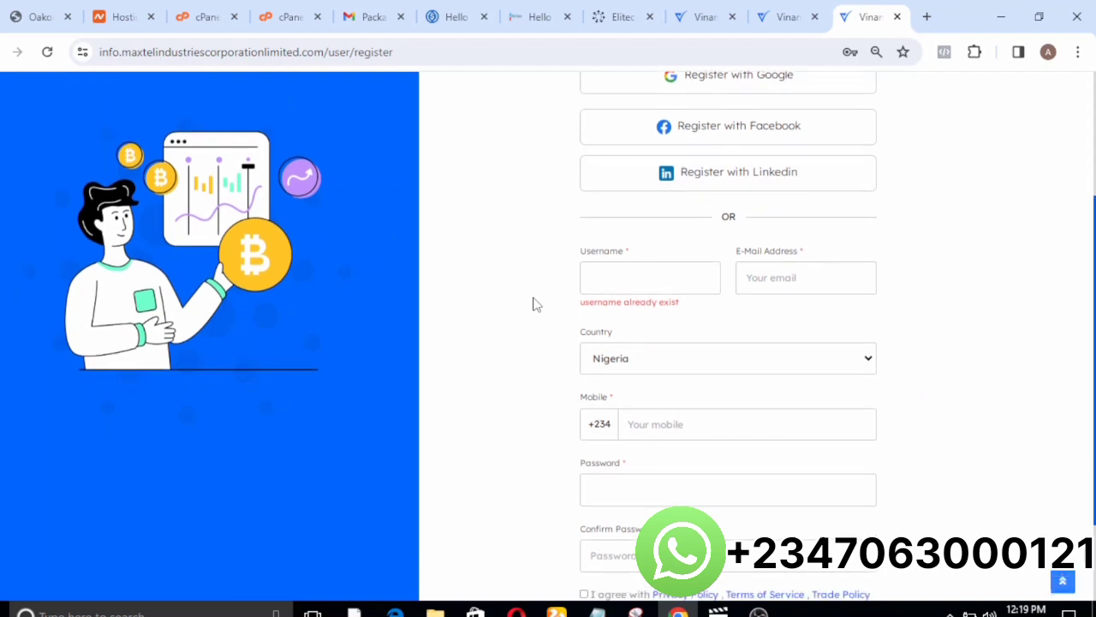
pyautogui.scroll(3, 533, 304)
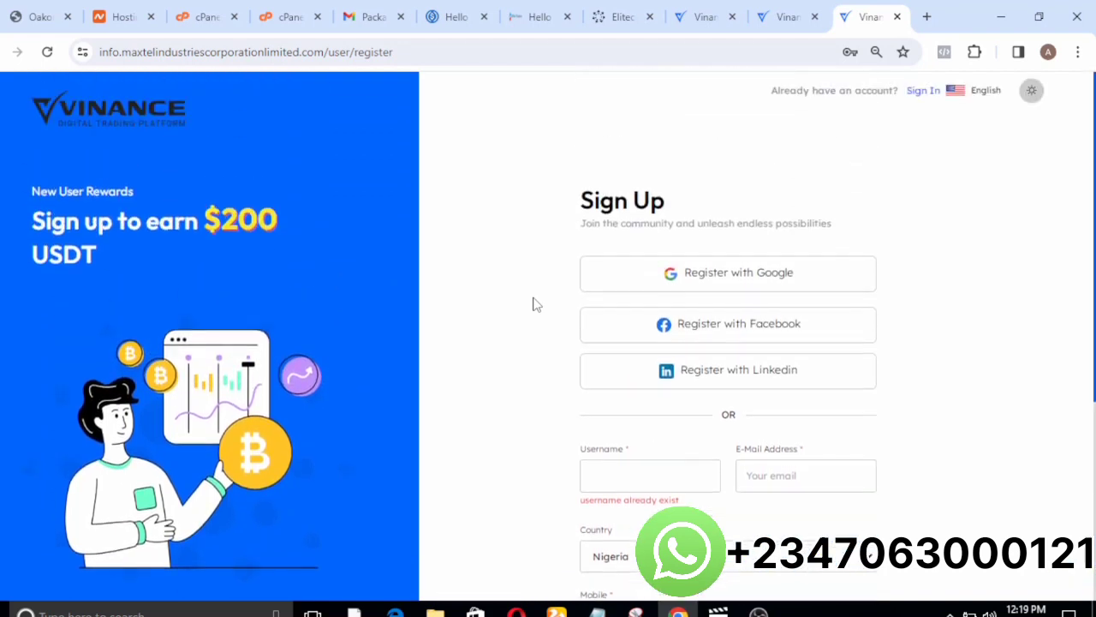
# Return to the Log In page and try out its light and dark theme switch.
pyautogui.click(915, 96)
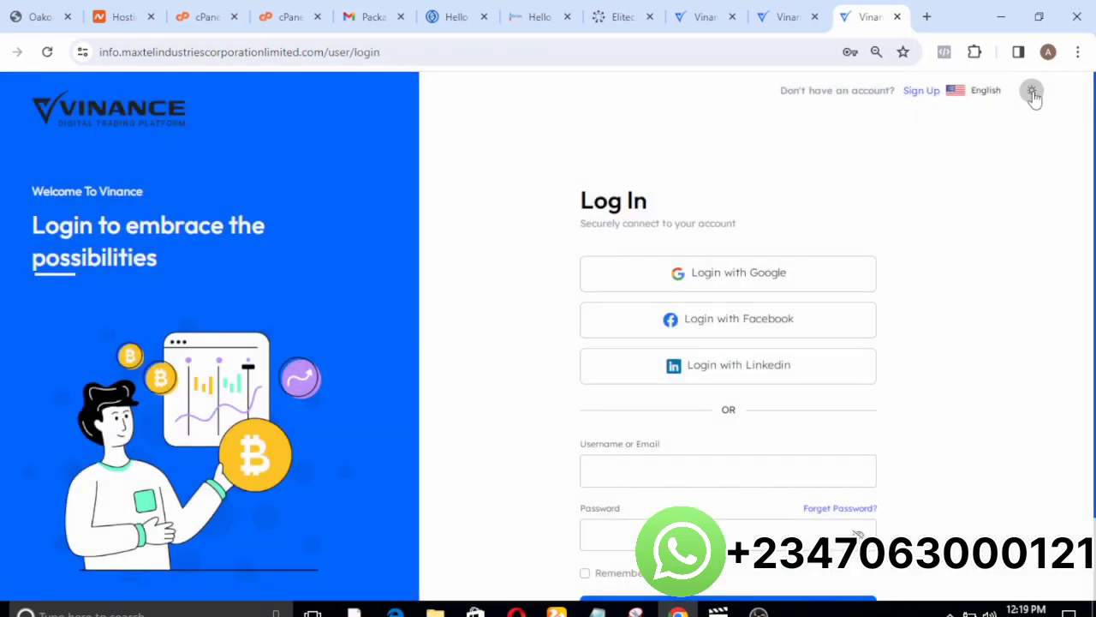
pyautogui.click(1033, 93)
pyautogui.click(1033, 93)
# Log in to the user account by filling the username and password fields with the first saved credentials.
pyautogui.scroll(-1, 735, 473)
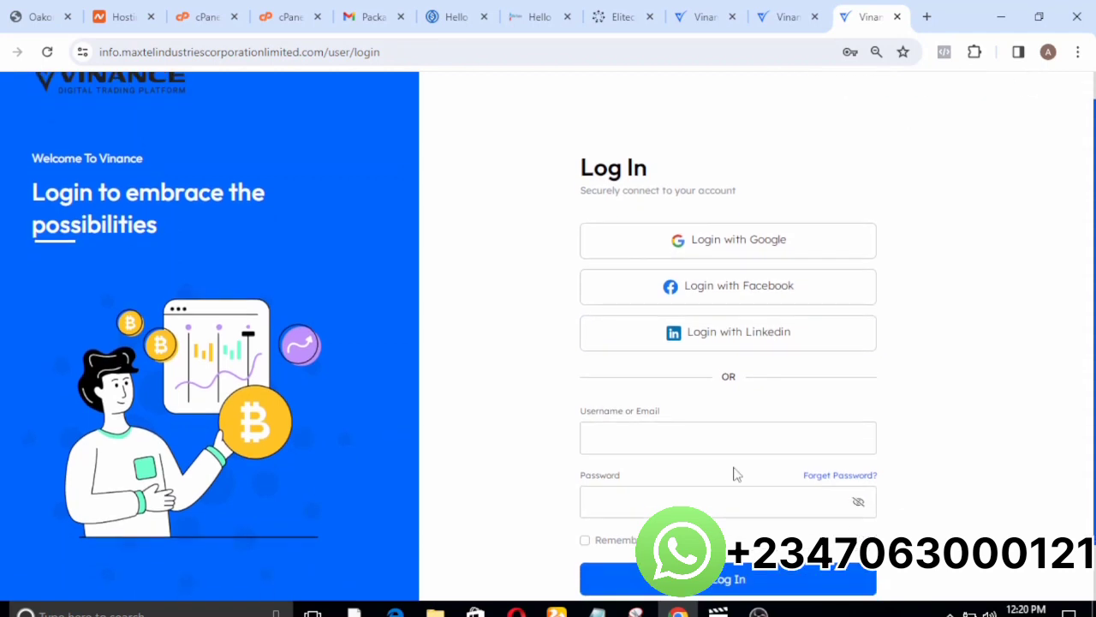
pyautogui.scroll(-1, 735, 473)
pyautogui.click(586, 418)
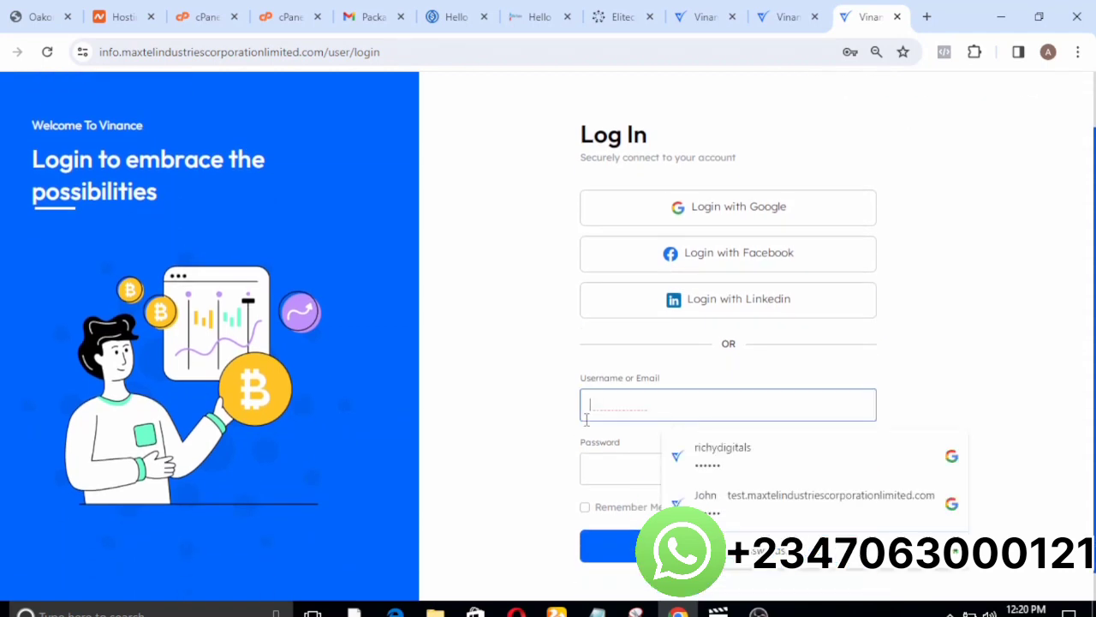
pyautogui.click(690, 455)
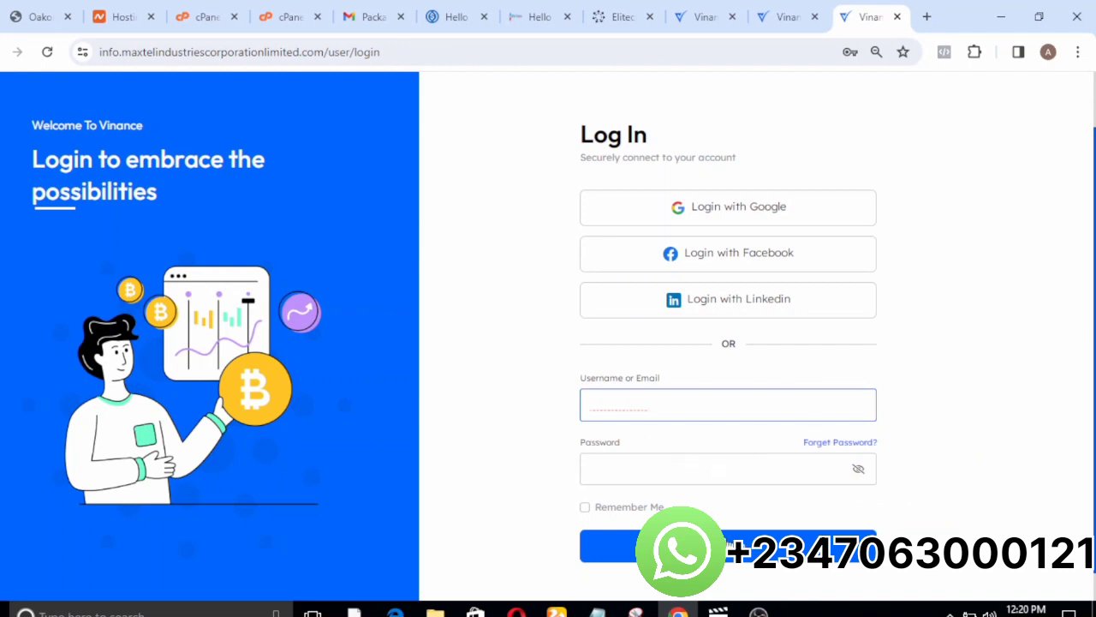
pyautogui.click(745, 554)
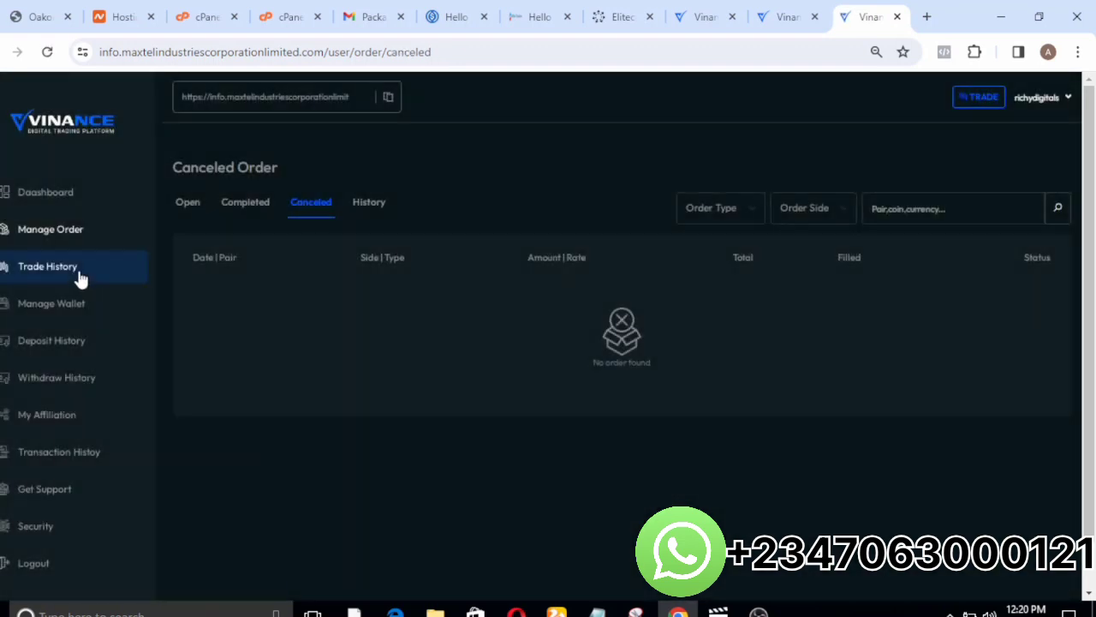
# View the account's Trade History page and launch the trading page from it.
pyautogui.click(74, 272)
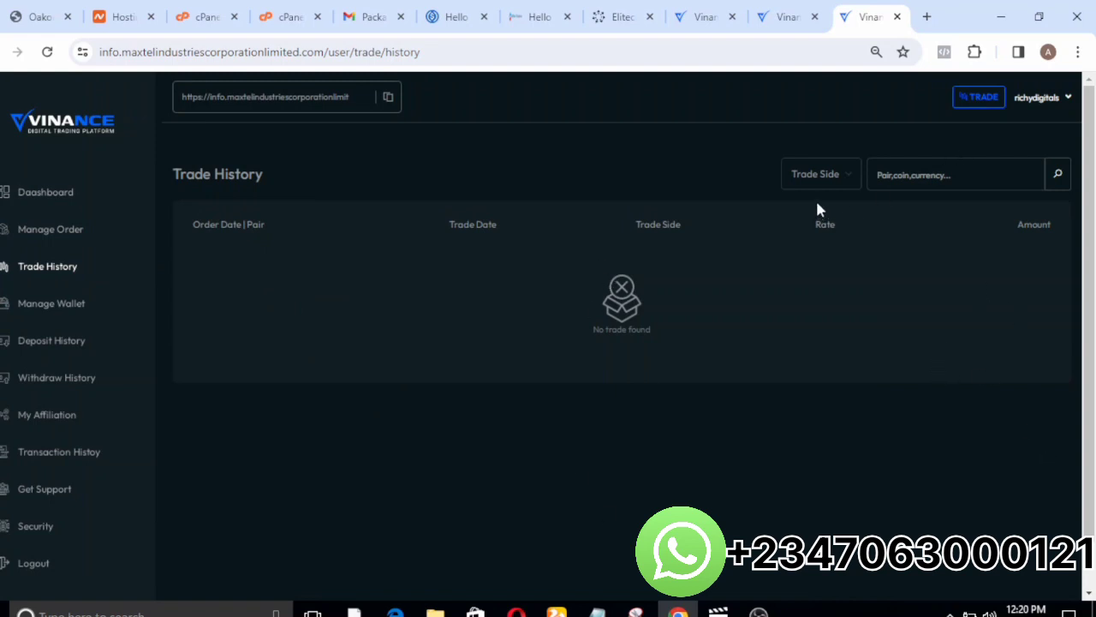
pyautogui.click(982, 99)
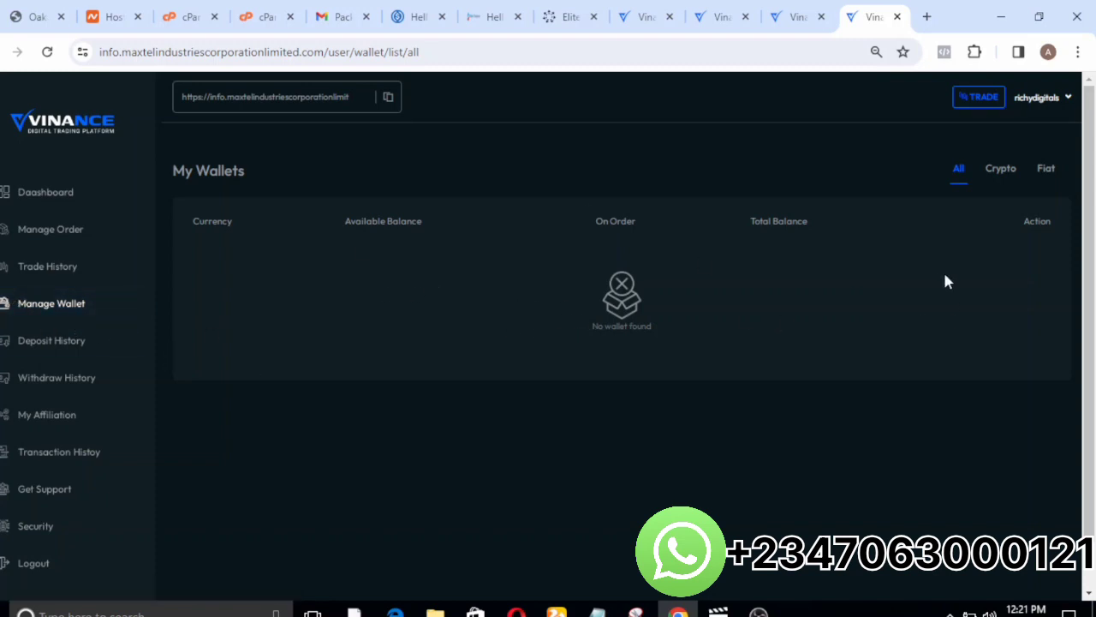
# View the crypto and fiat wallet lists and open the account's Deposit History.
pyautogui.click(1007, 168)
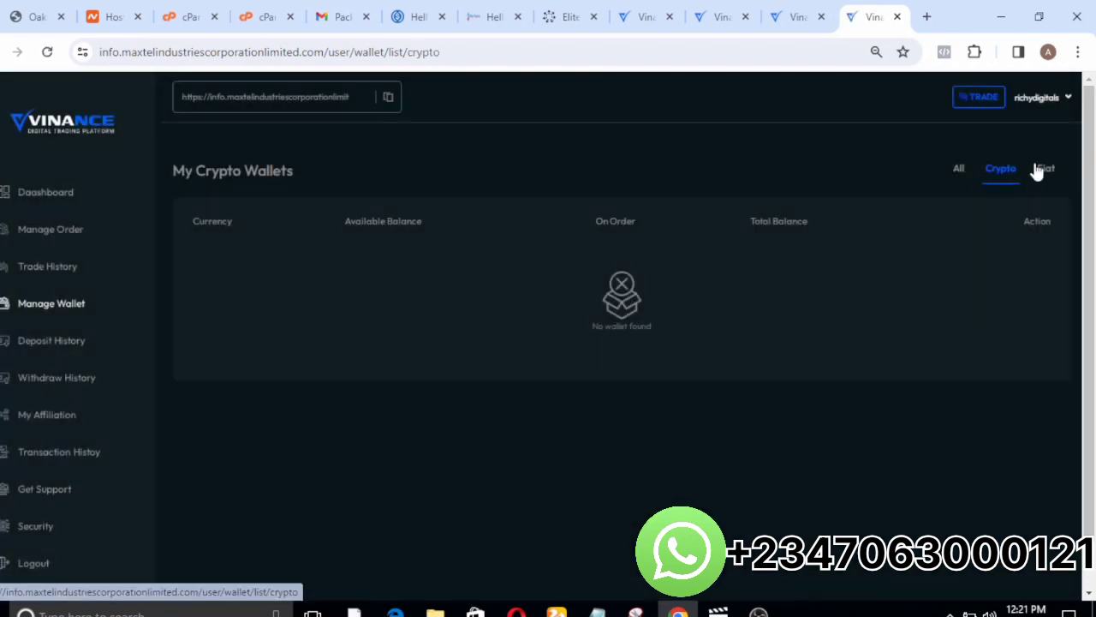
pyautogui.click(1045, 176)
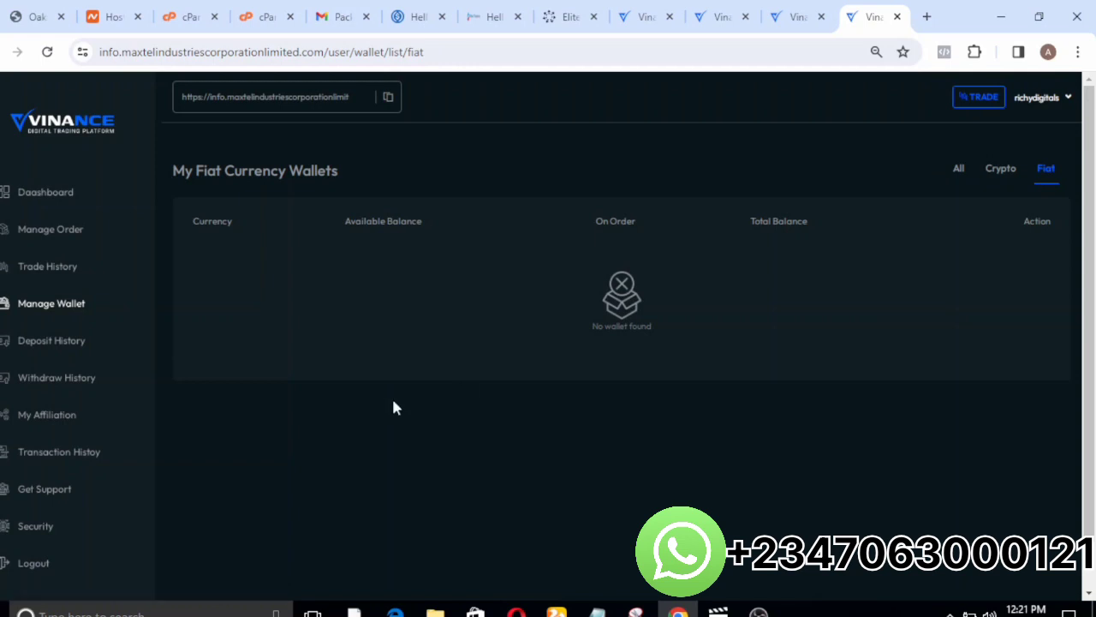
pyautogui.click(36, 355)
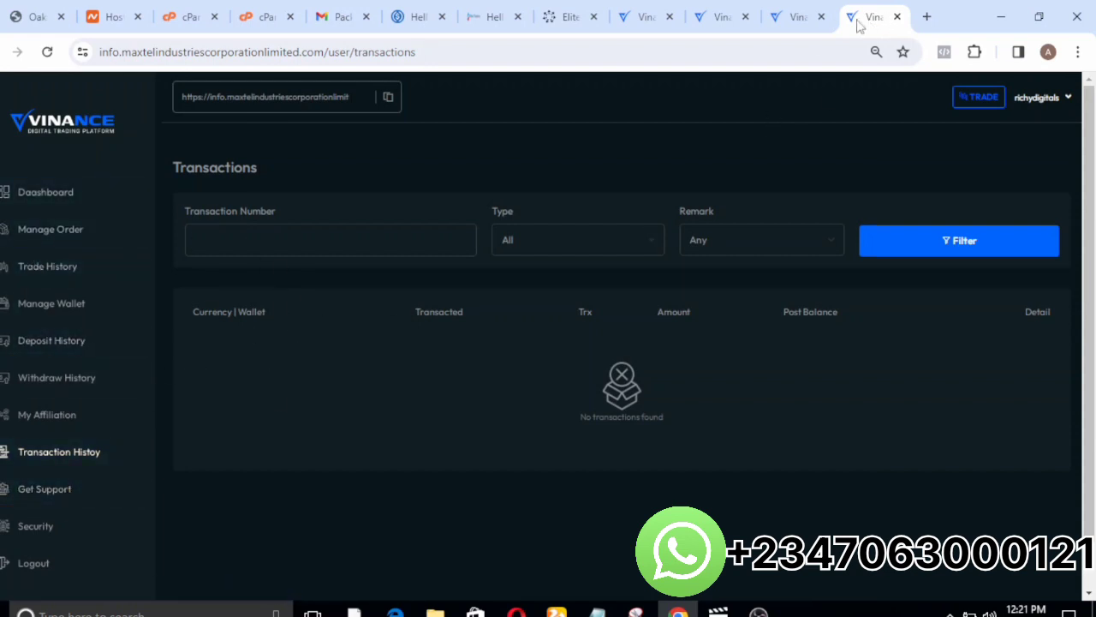
# Leave the user account pages and bring up the Vinance admin login page.
pyautogui.click(779, 18)
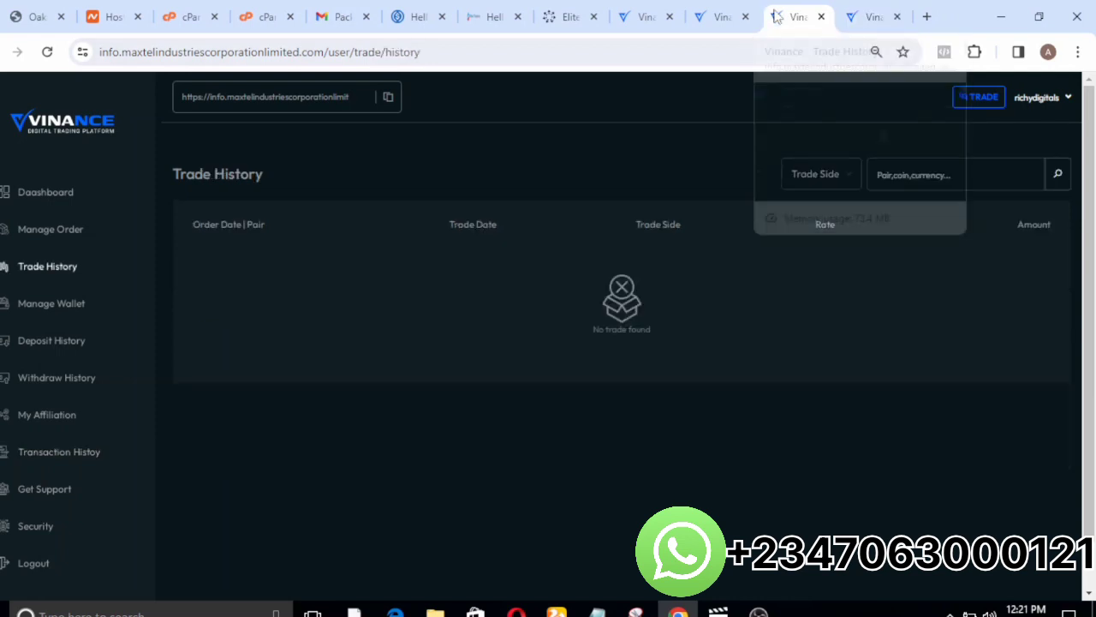
pyautogui.click(711, 47)
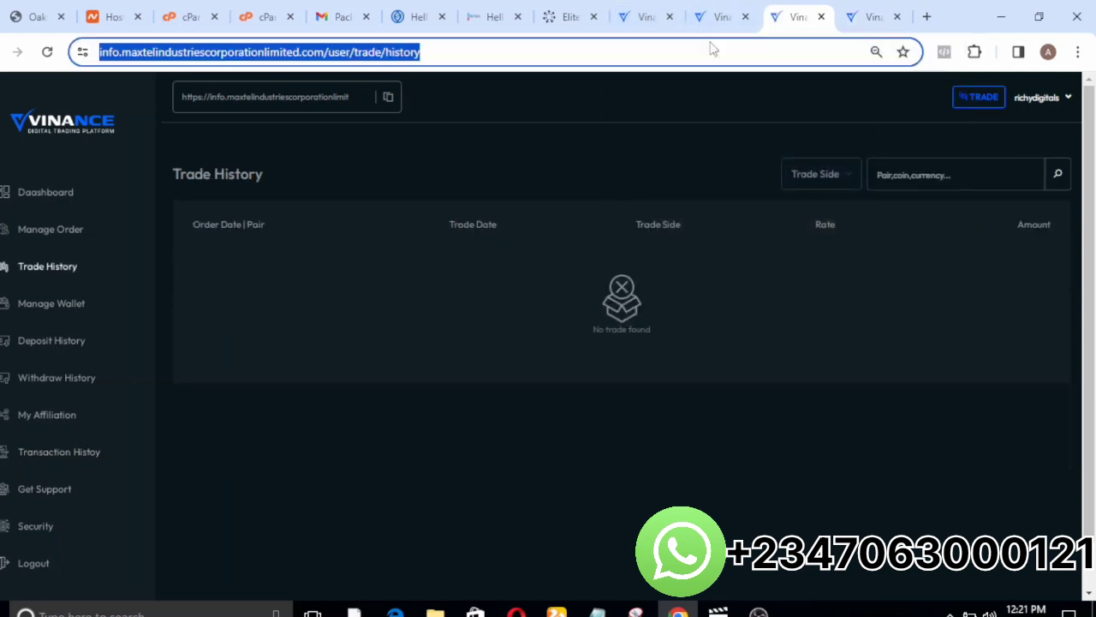
pyautogui.click(713, 17)
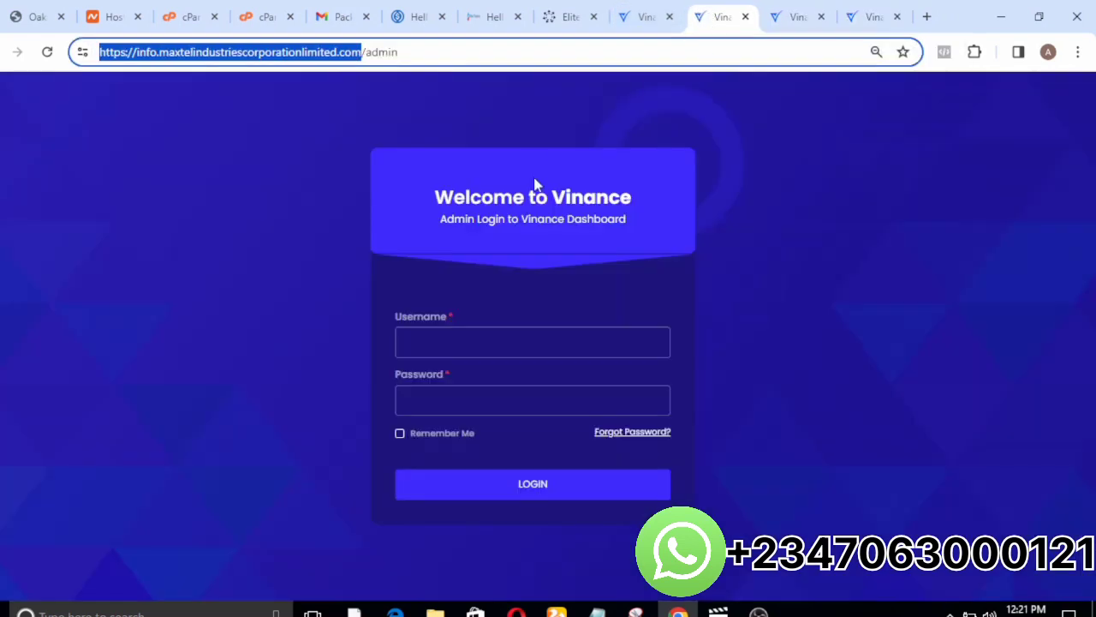
pyautogui.click(313, 136)
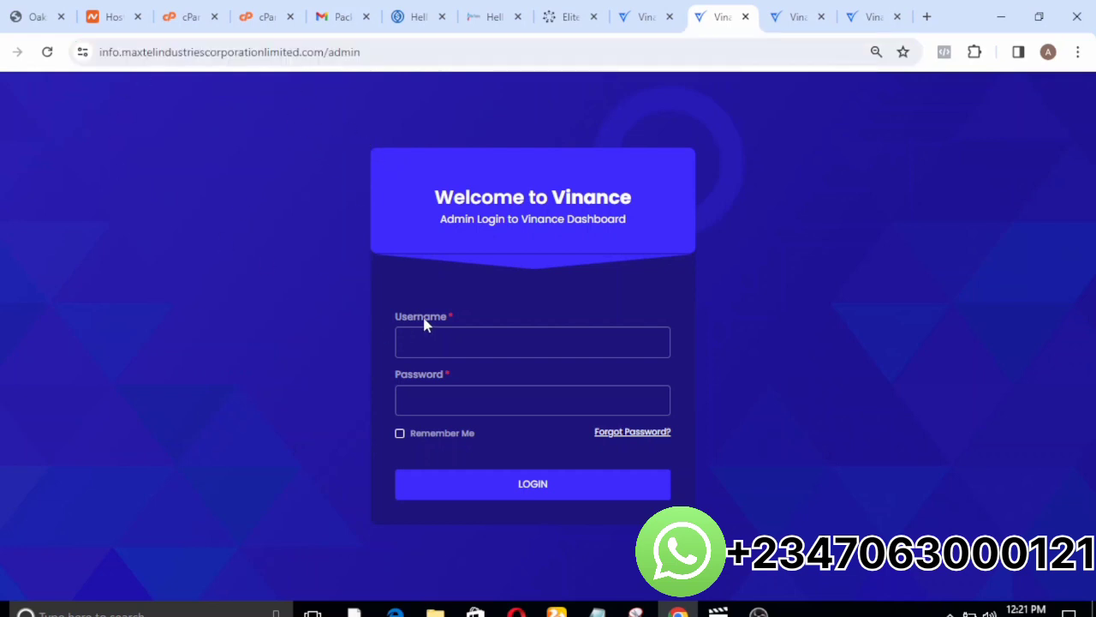
# Try to log in to the admin dashboard with the admin e-mail as username and the account password.
pyautogui.click(422, 346)
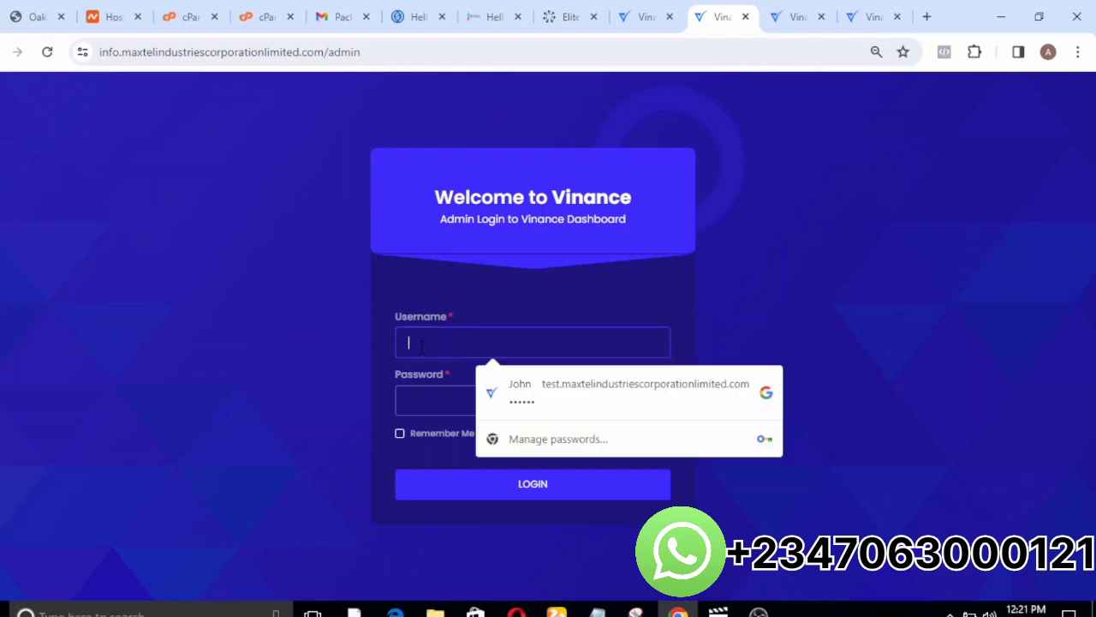
pyautogui.write('ad')
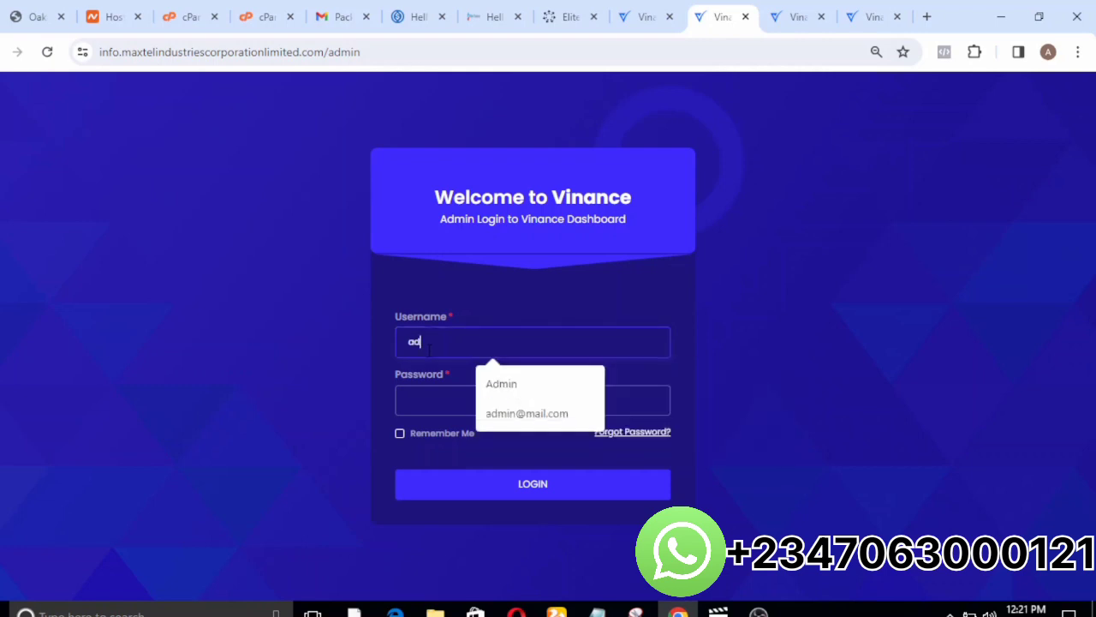
pyautogui.click(510, 414)
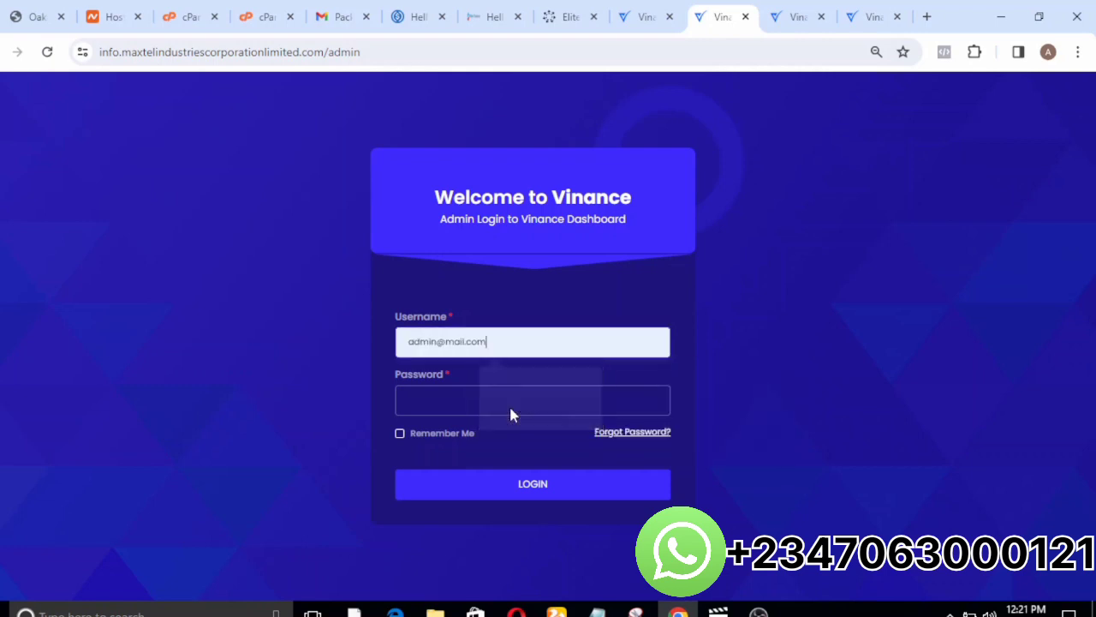
pyautogui.click(475, 411)
pyautogui.write('1')
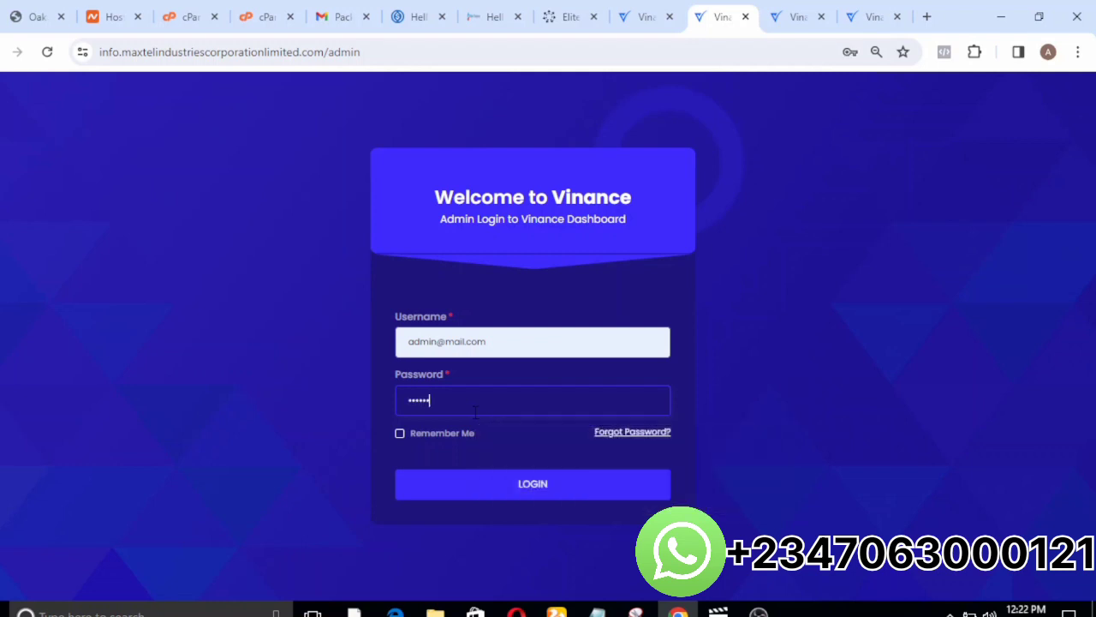
pyautogui.click(505, 486)
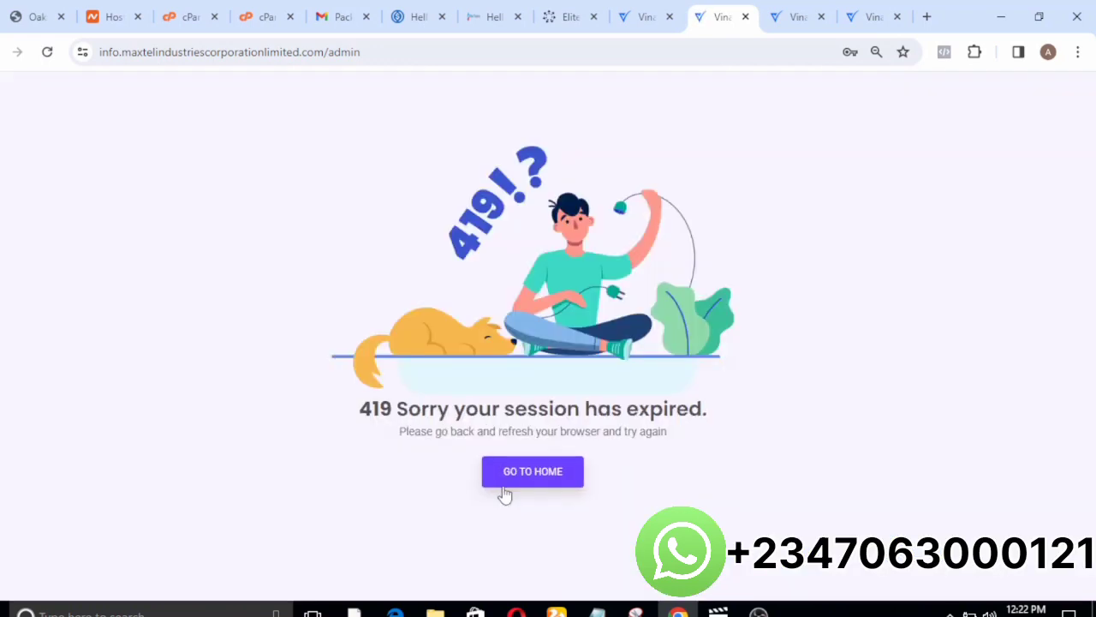
# Reload the admin login page and log in with the admin e-mail in place of the prefilled username, keeping the prefilled password.
pyautogui.click(377, 54)
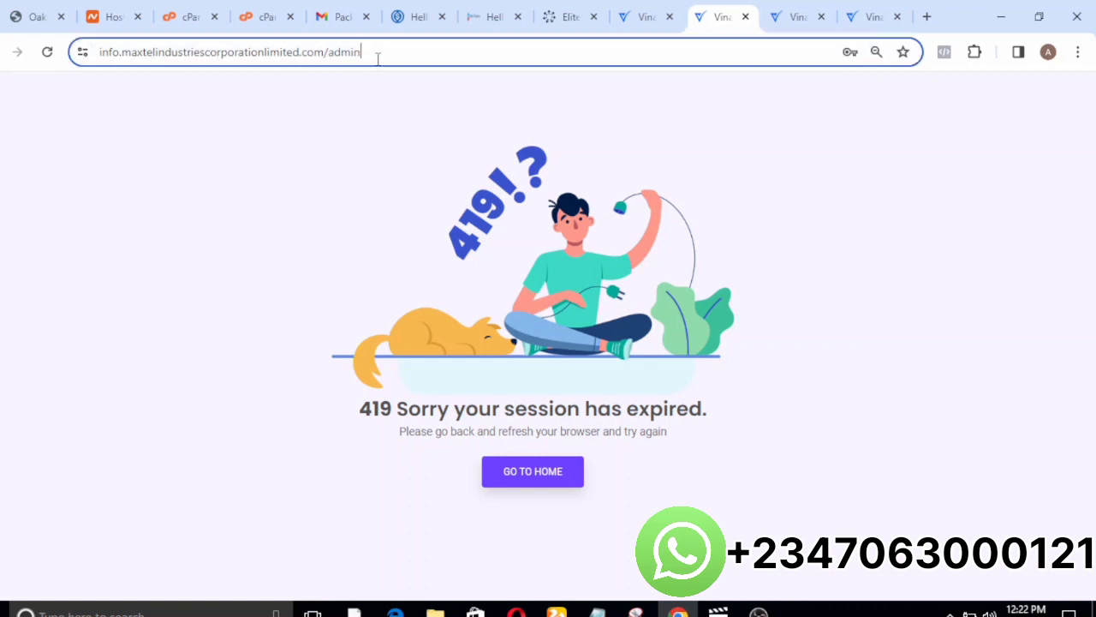
pyautogui.press('Return')
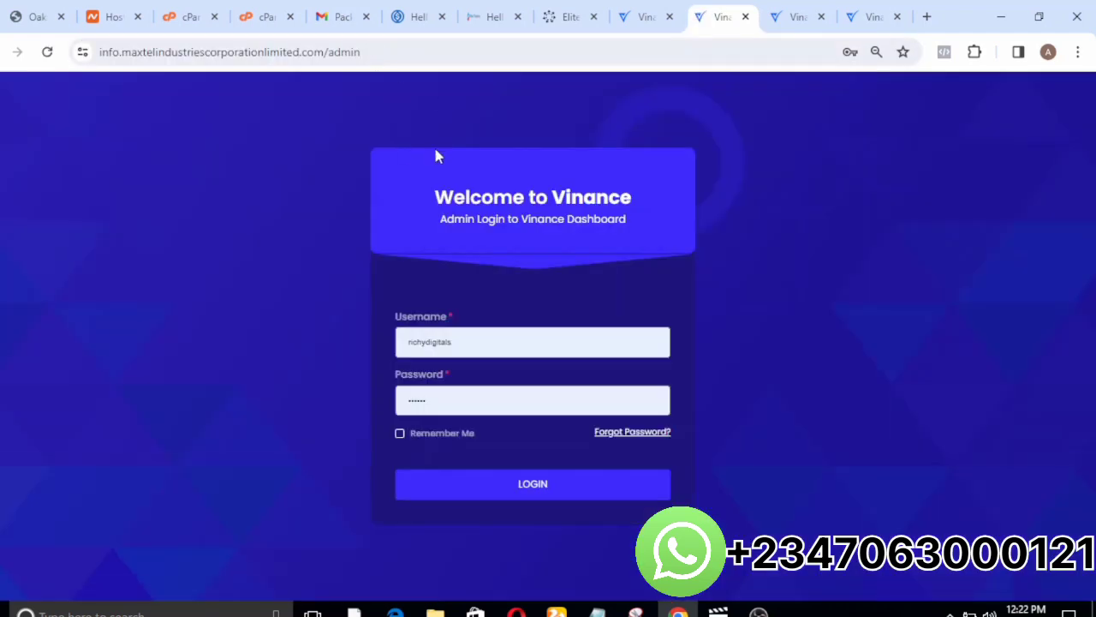
pyautogui.click(477, 382)
pyautogui.click(479, 349)
pyautogui.press('BackSpace')
pyautogui.press('BackSpace')
pyautogui.press('BackSpace')
pyautogui.press('BackSpace')
pyautogui.press('BackSpace')
pyautogui.press('BackSpace')
pyautogui.press('BackSpace')
pyautogui.press('BackSpace')
pyautogui.press('BackSpace')
pyautogui.press('BackSpace')
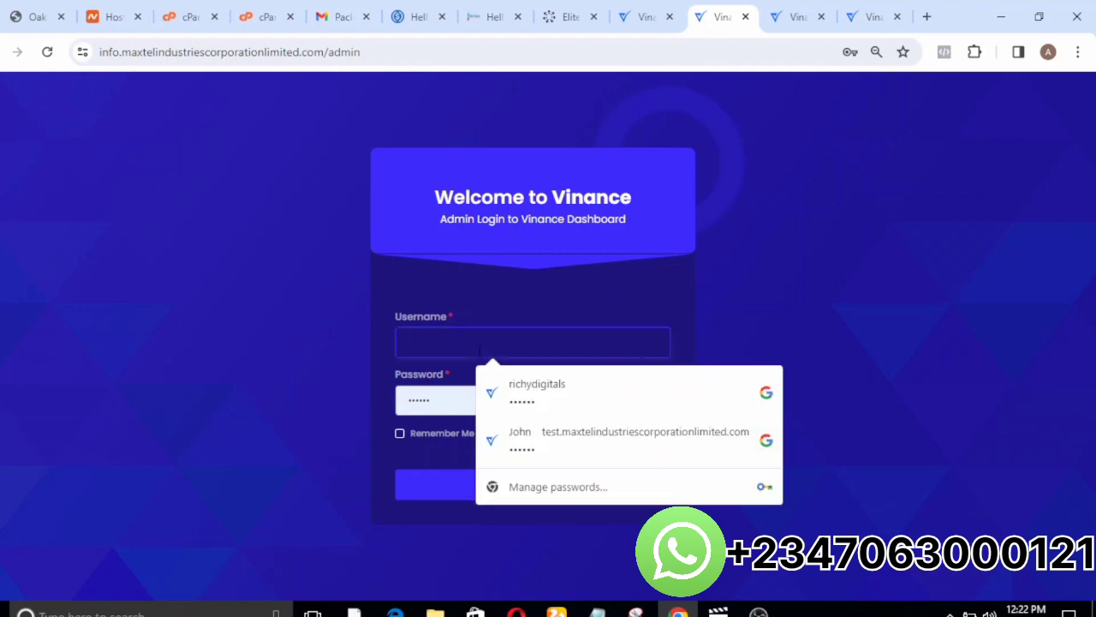
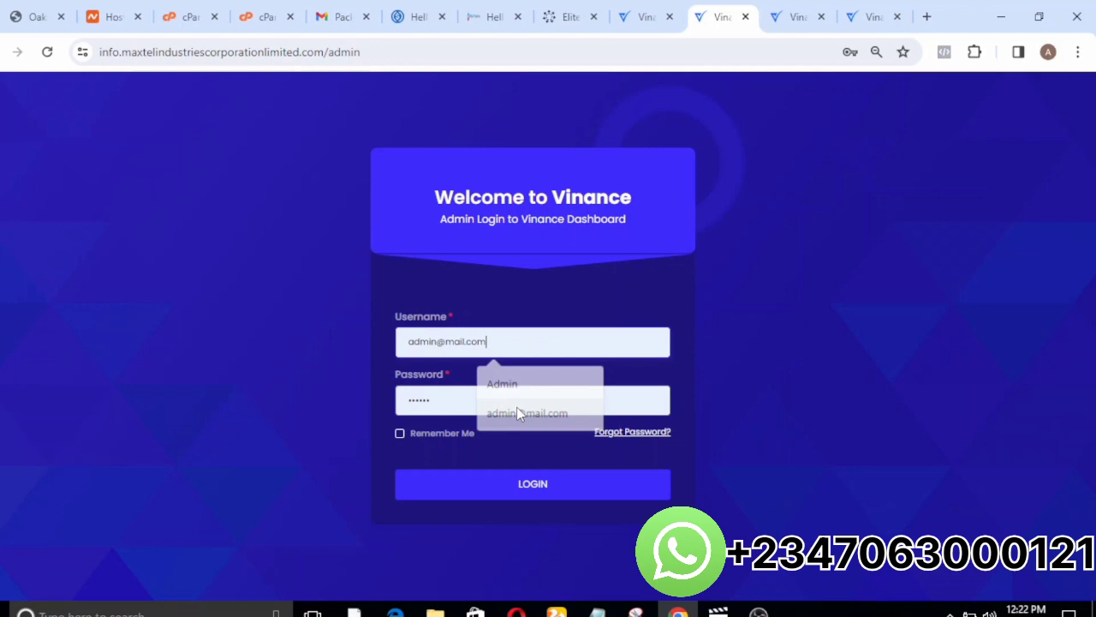
pyautogui.click(517, 411)
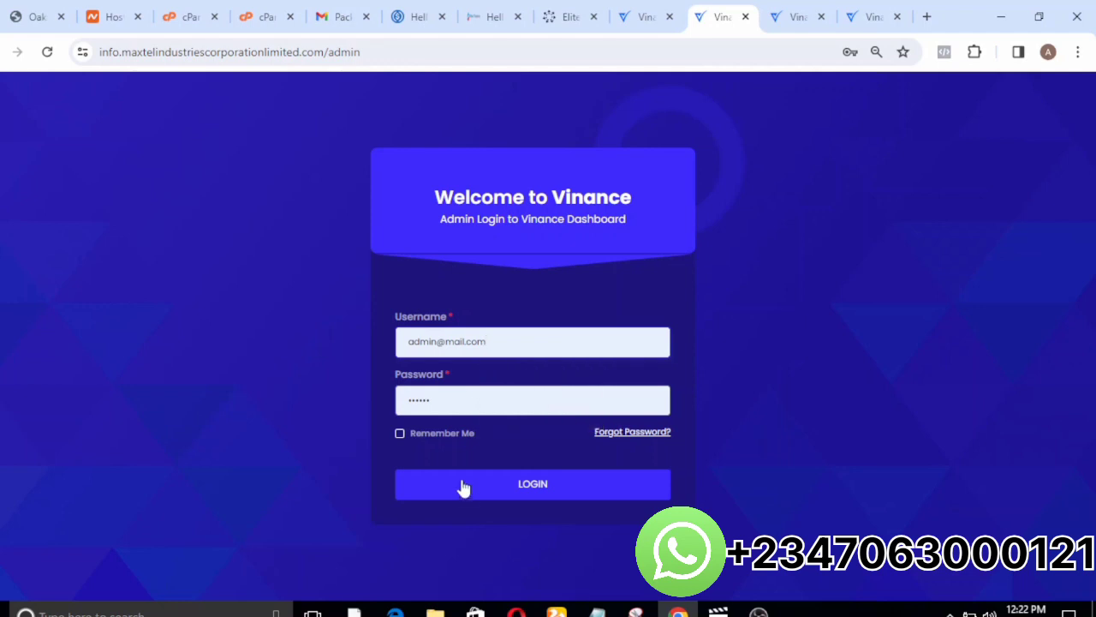
pyautogui.click(460, 485)
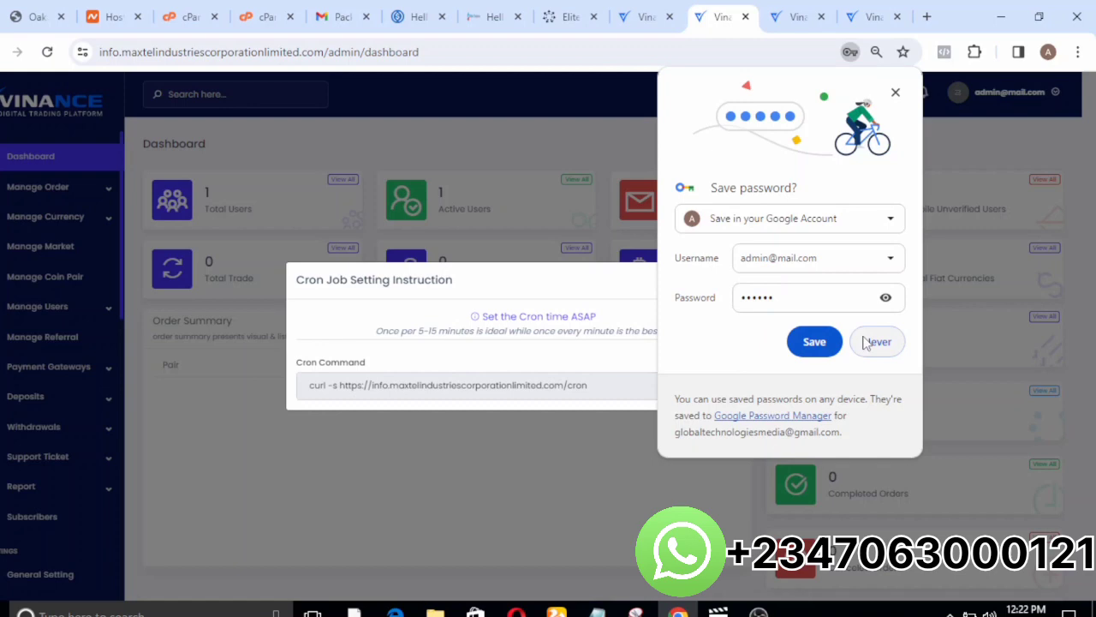
# Decline saving the admin password and dismiss the saved-password warning and the Cron Job Setting Instruction dialog.
pyautogui.click(864, 348)
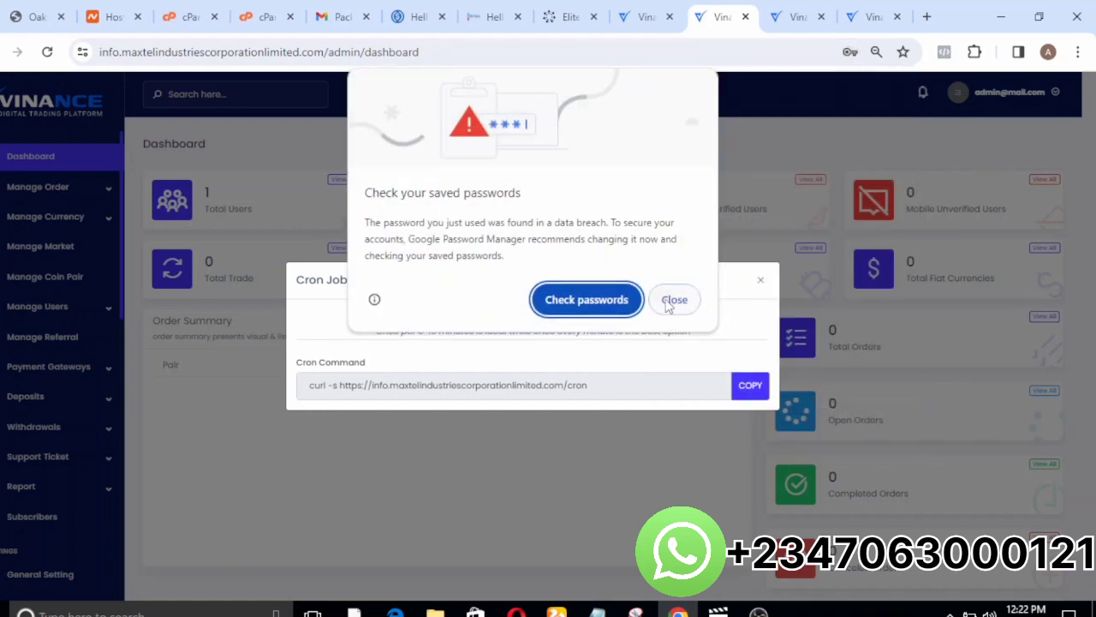
pyautogui.click(670, 304)
pyautogui.click(876, 343)
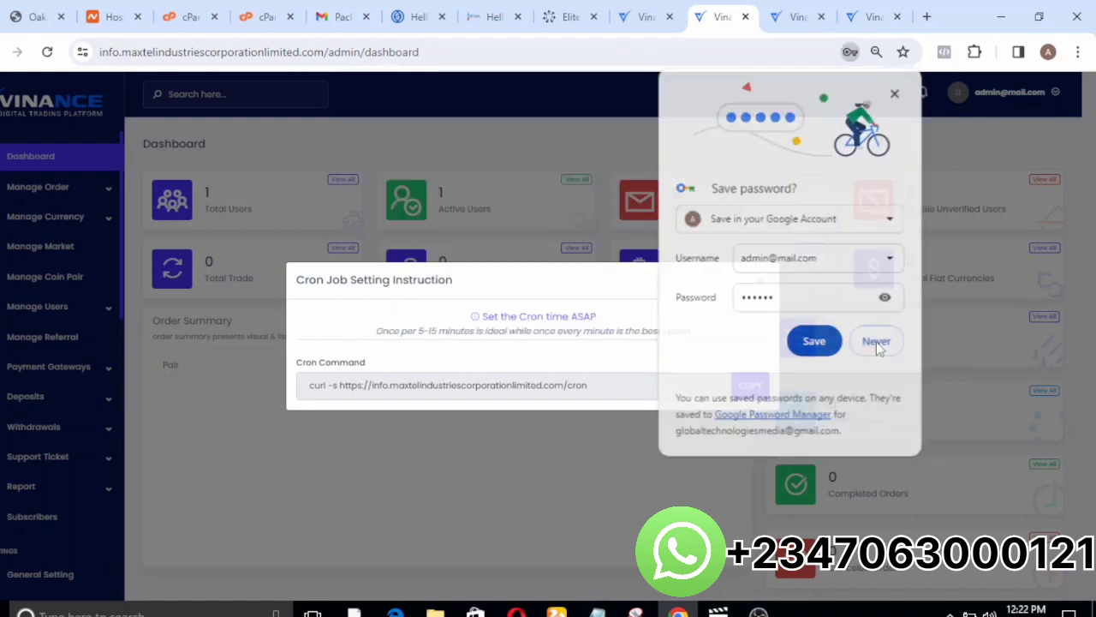
pyautogui.click(760, 282)
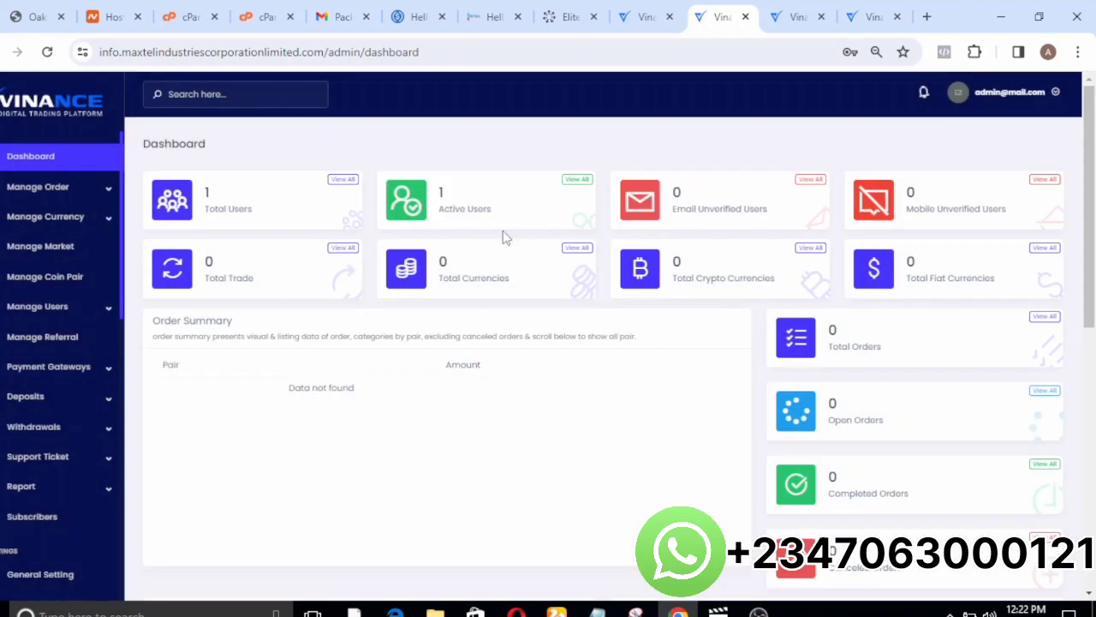
# View the admin's Open Order and Trade History pages under order management.
pyautogui.click(19, 186)
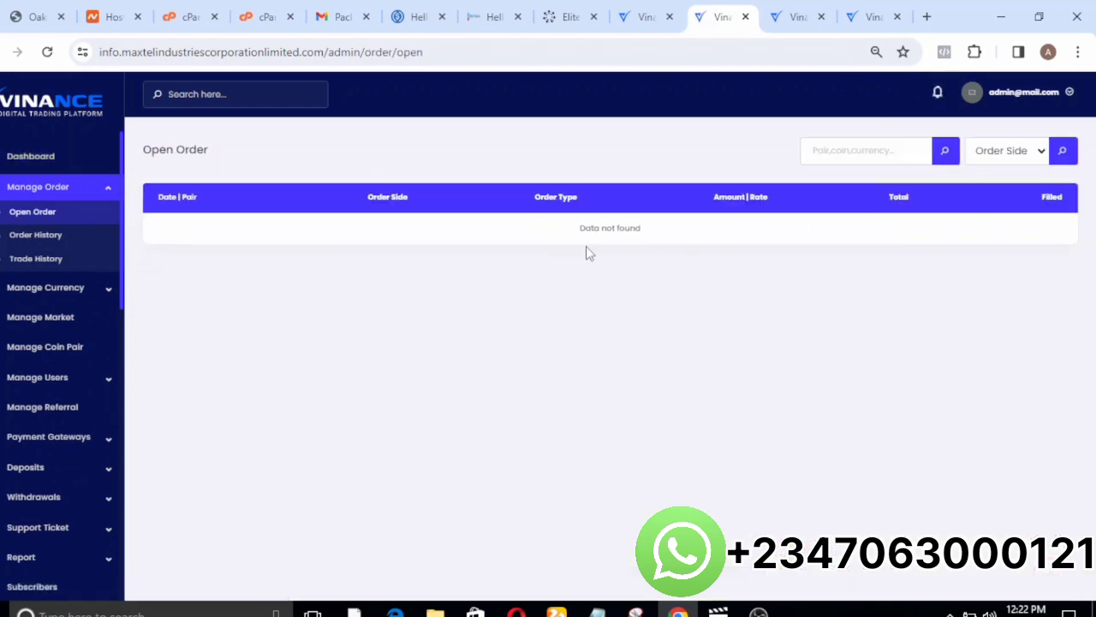
pyautogui.click(36, 257)
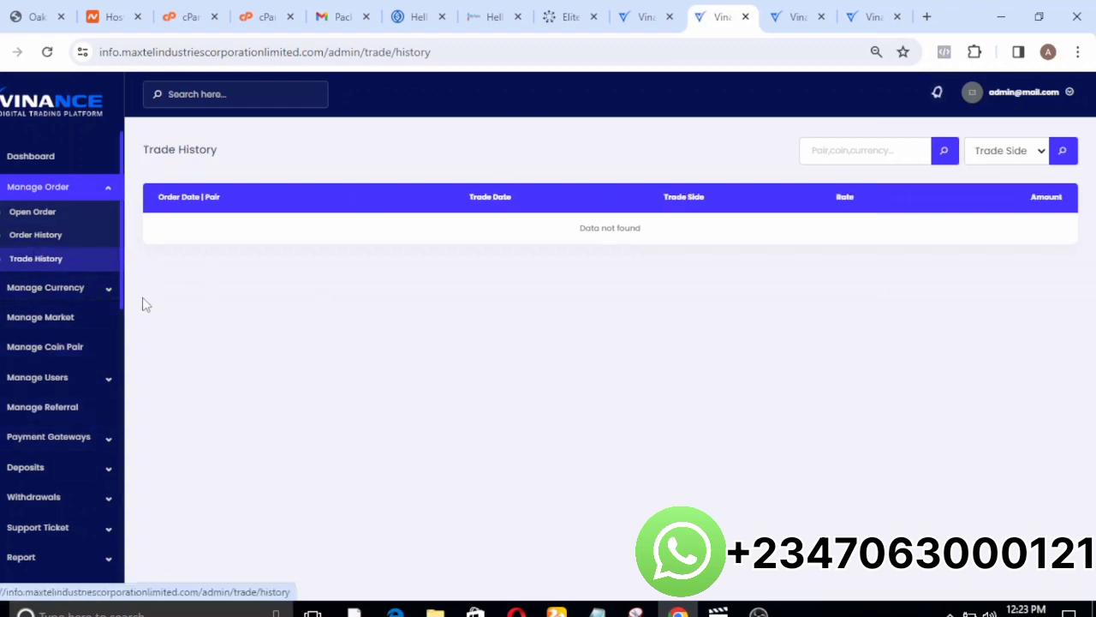
# View the crypto and fiat currency lists and look over the New Currency form of each without submitting.
pyautogui.click(95, 288)
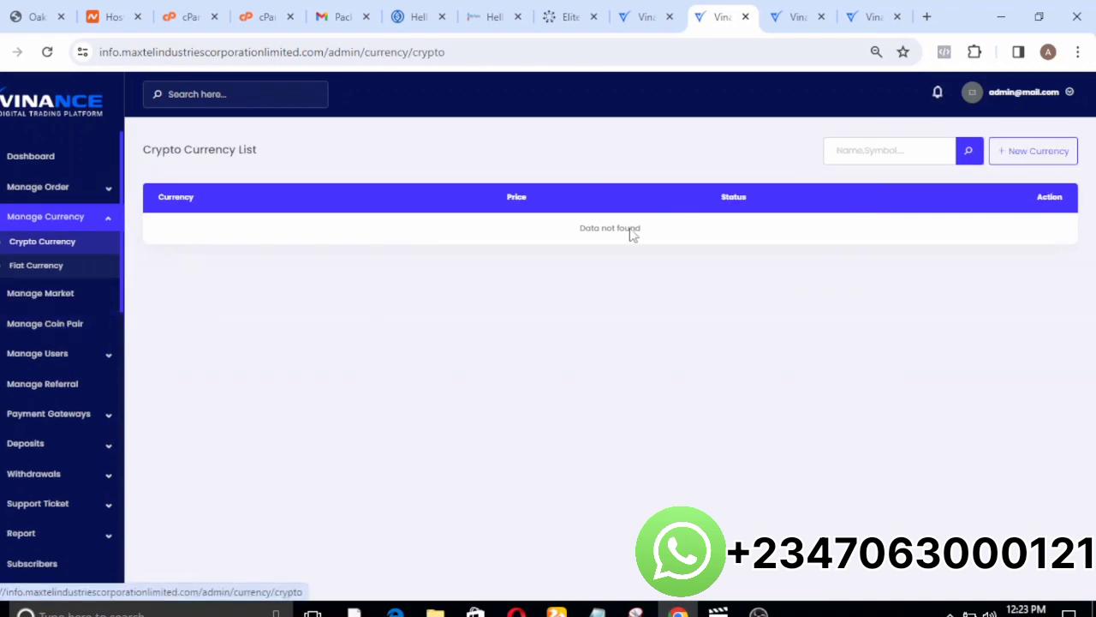
pyautogui.click(1036, 161)
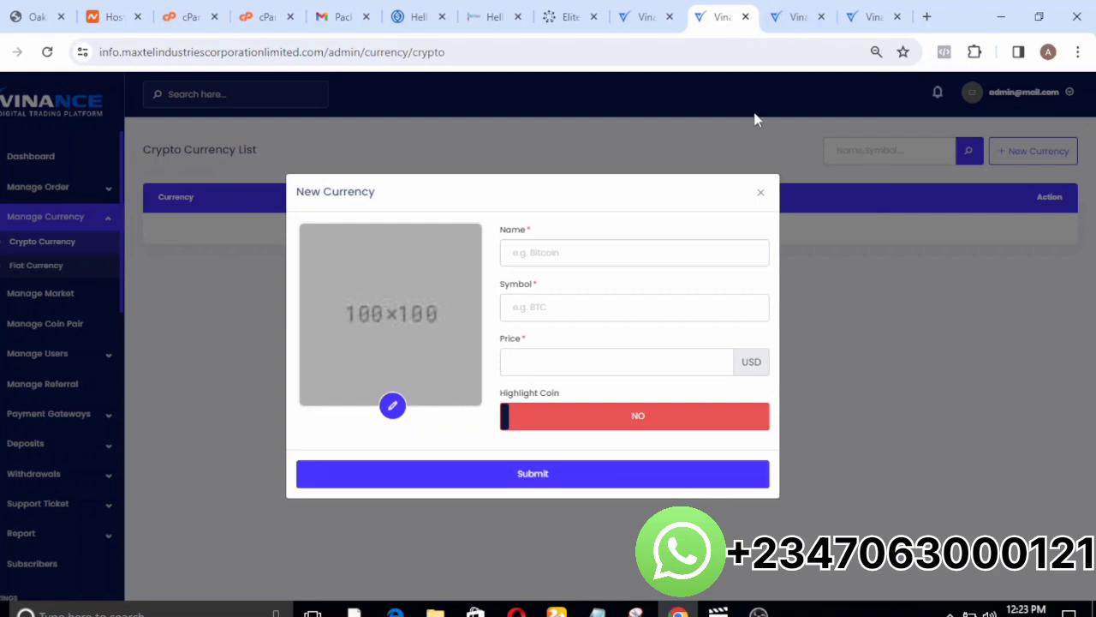
pyautogui.click(761, 193)
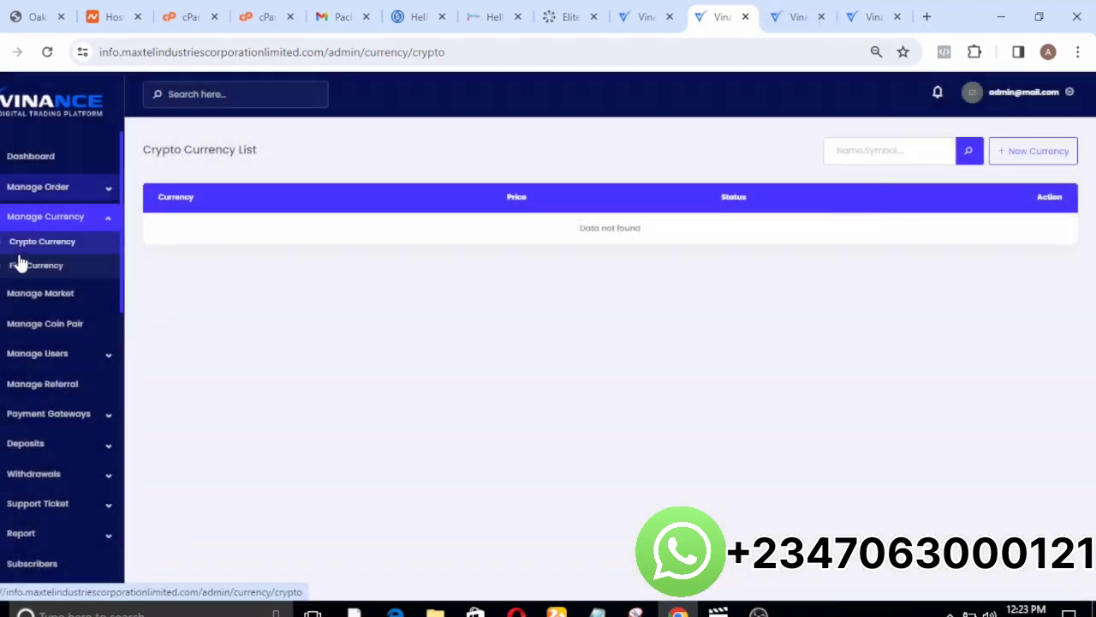
pyautogui.click(20, 270)
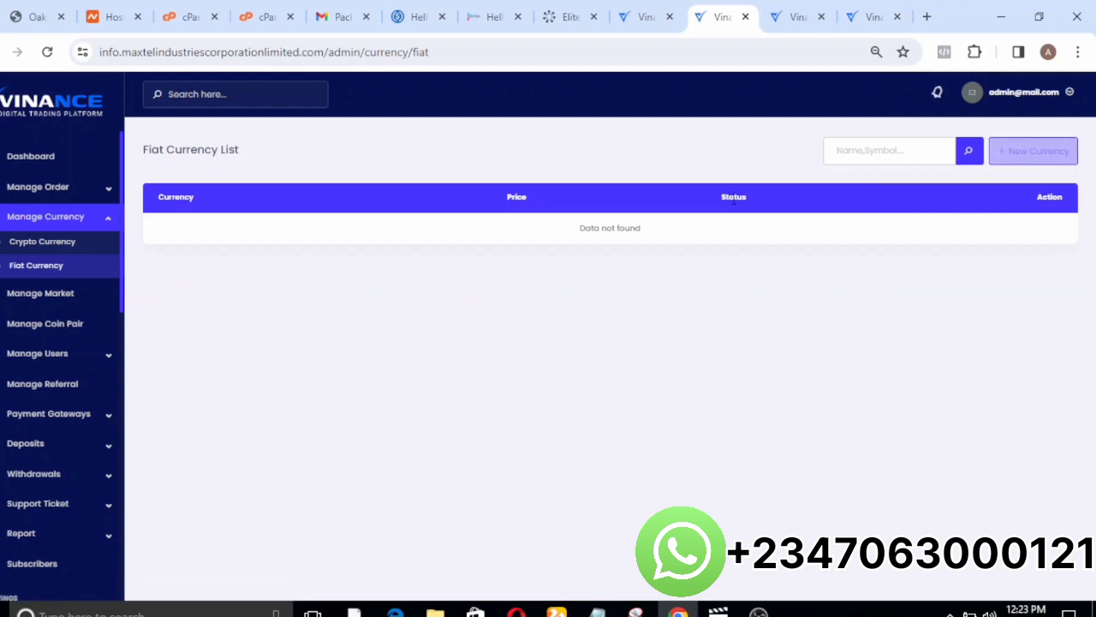
pyautogui.click(1015, 150)
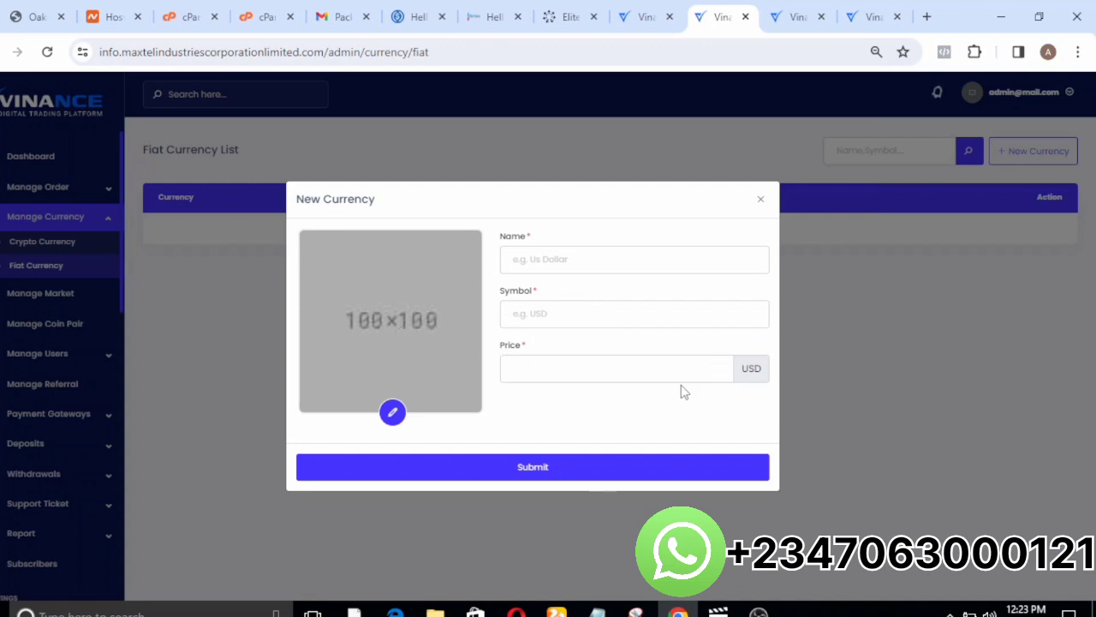
pyautogui.click(759, 204)
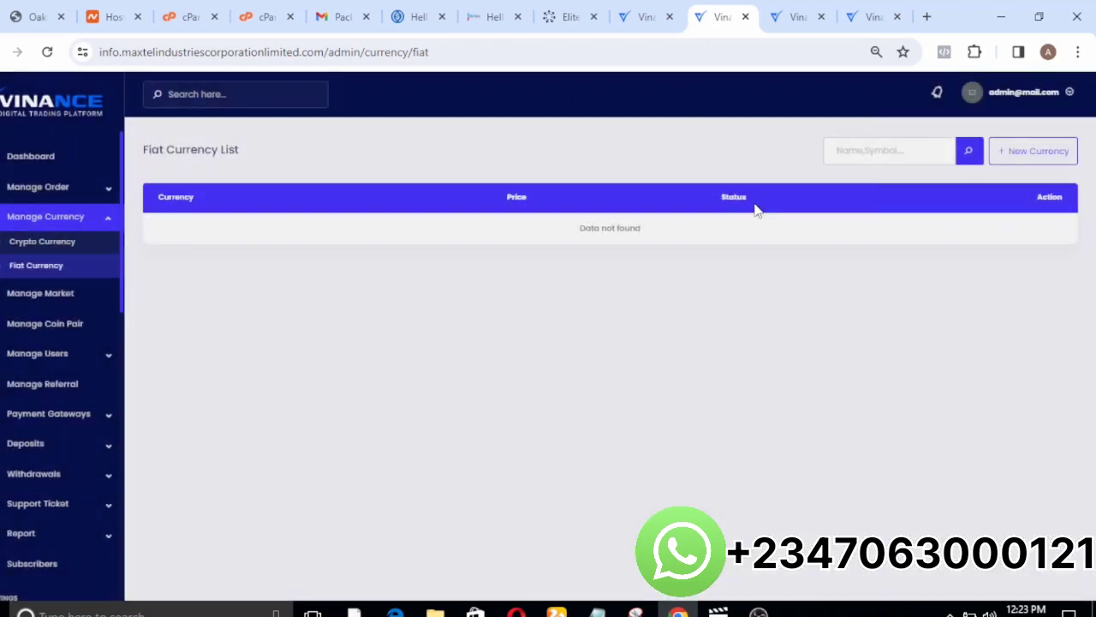
# View the Market List and inspect the New Market form's Name and Currency fields, closing it without submitting.
pyautogui.click(29, 304)
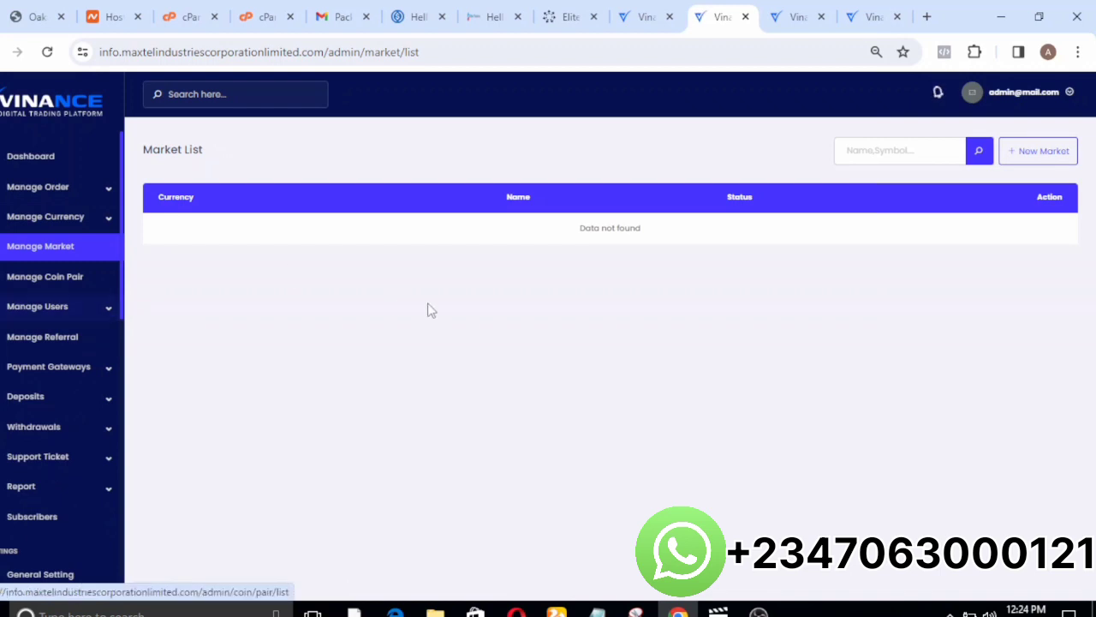
pyautogui.click(1026, 152)
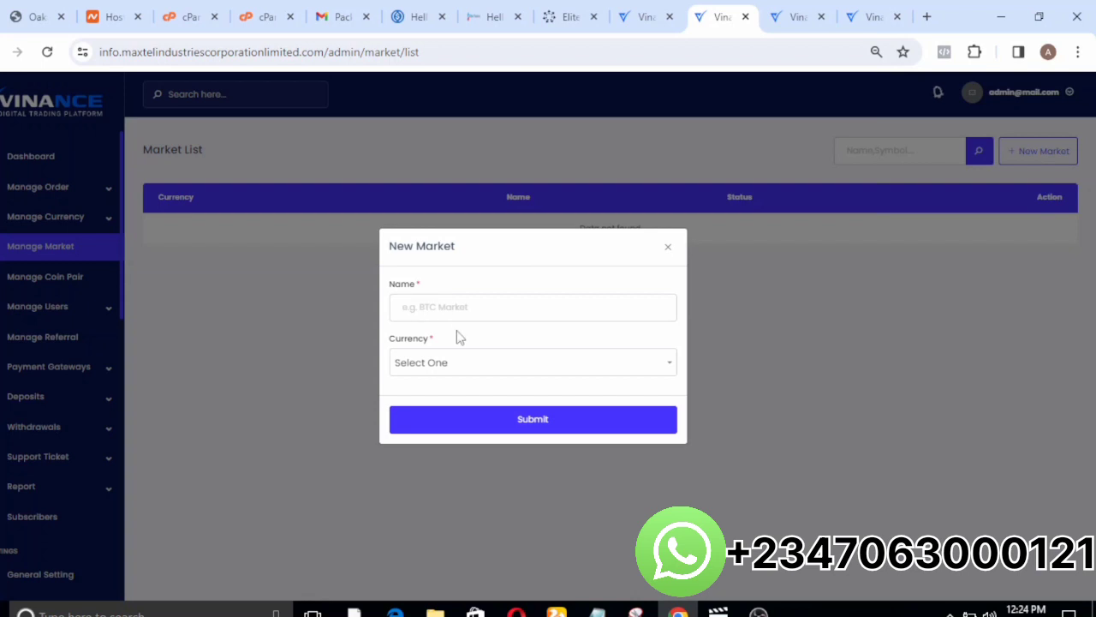
pyautogui.click(447, 362)
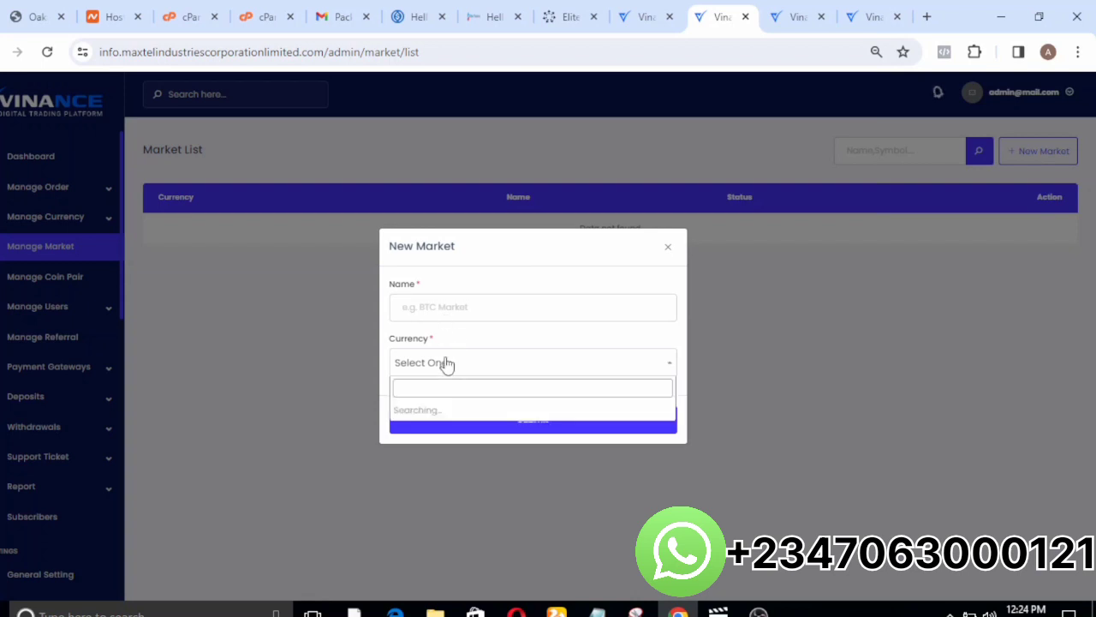
pyautogui.click(473, 316)
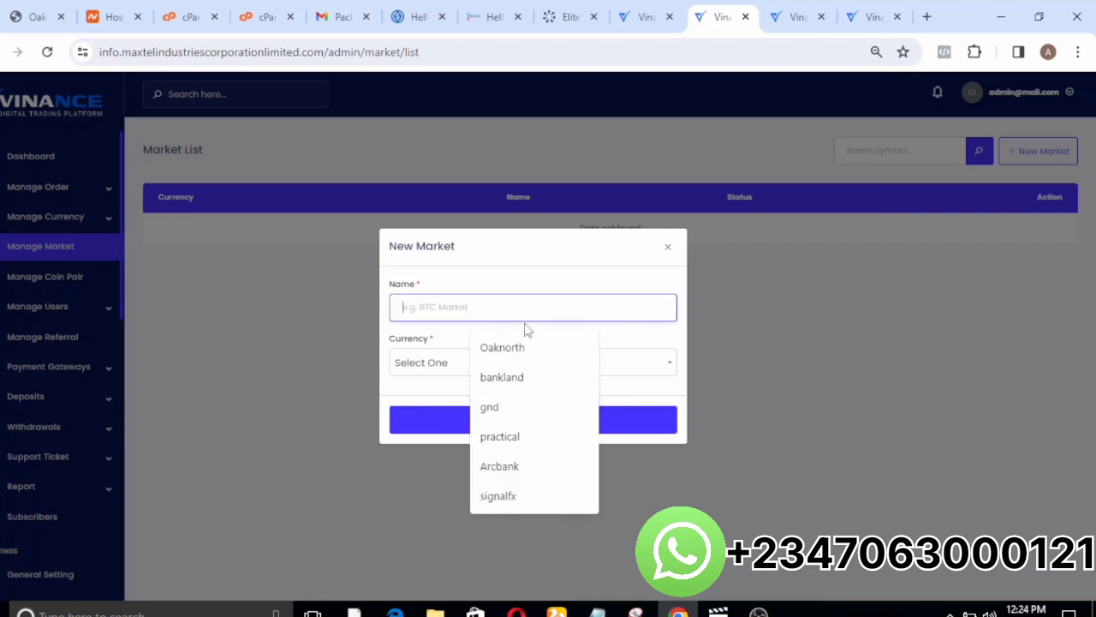
pyautogui.click(664, 259)
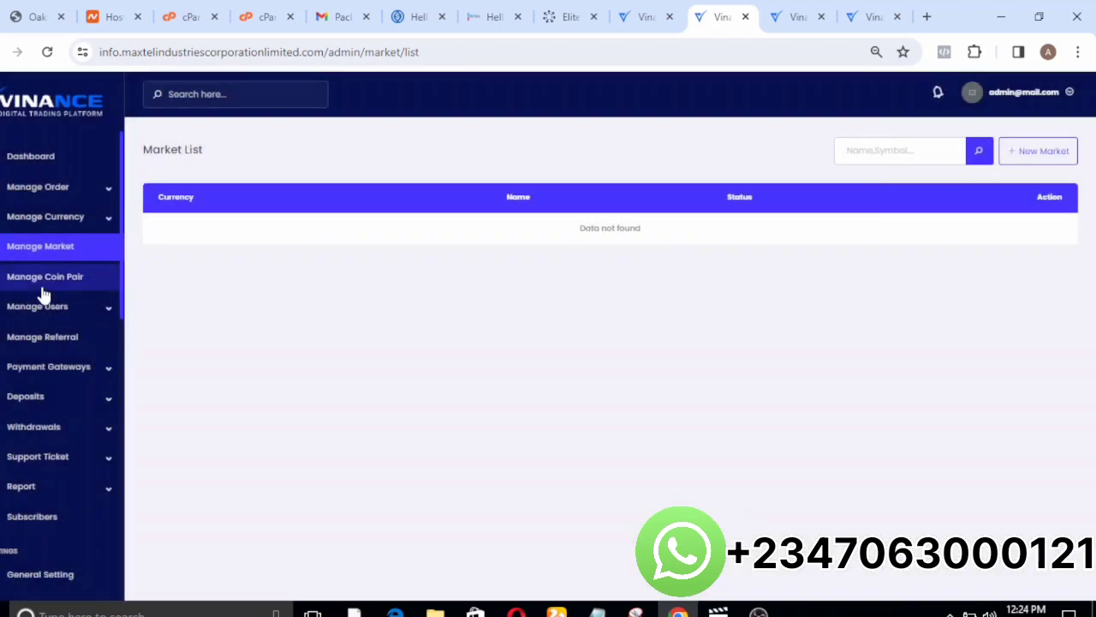
# Look over the New Coin Pair form and its Coin choices, and return to the Coin Pair list.
pyautogui.click(52, 291)
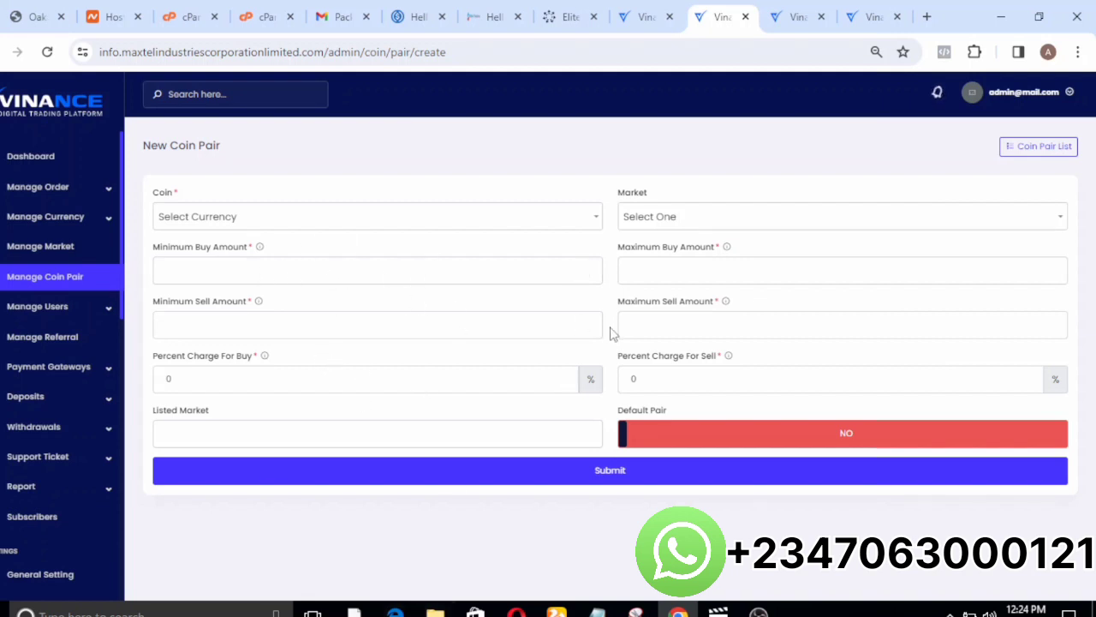
pyautogui.click(210, 216)
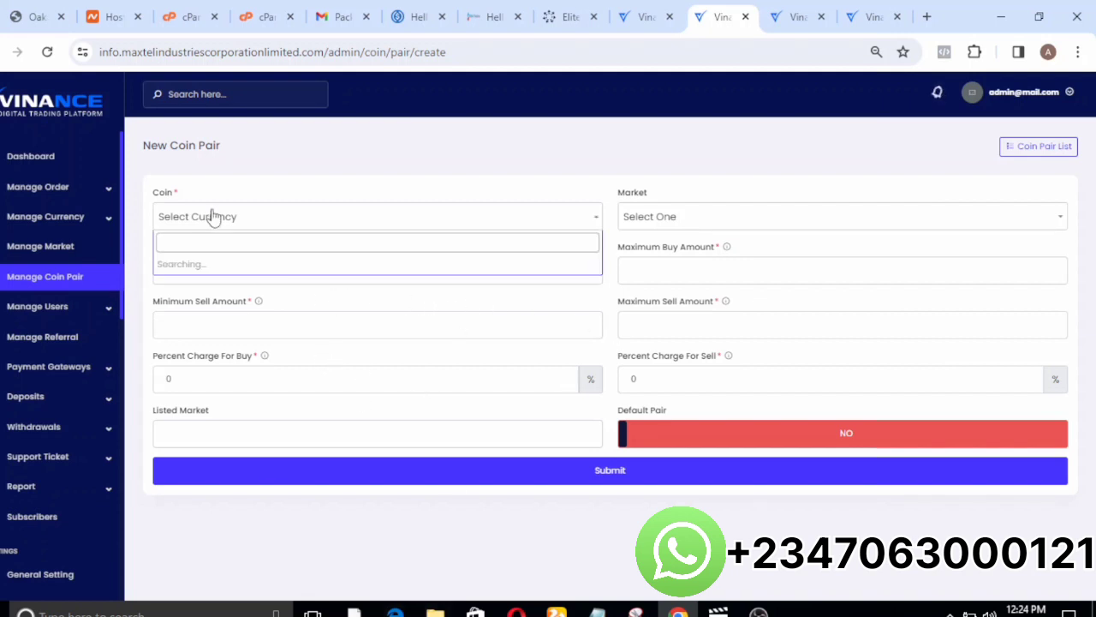
pyautogui.click(216, 229)
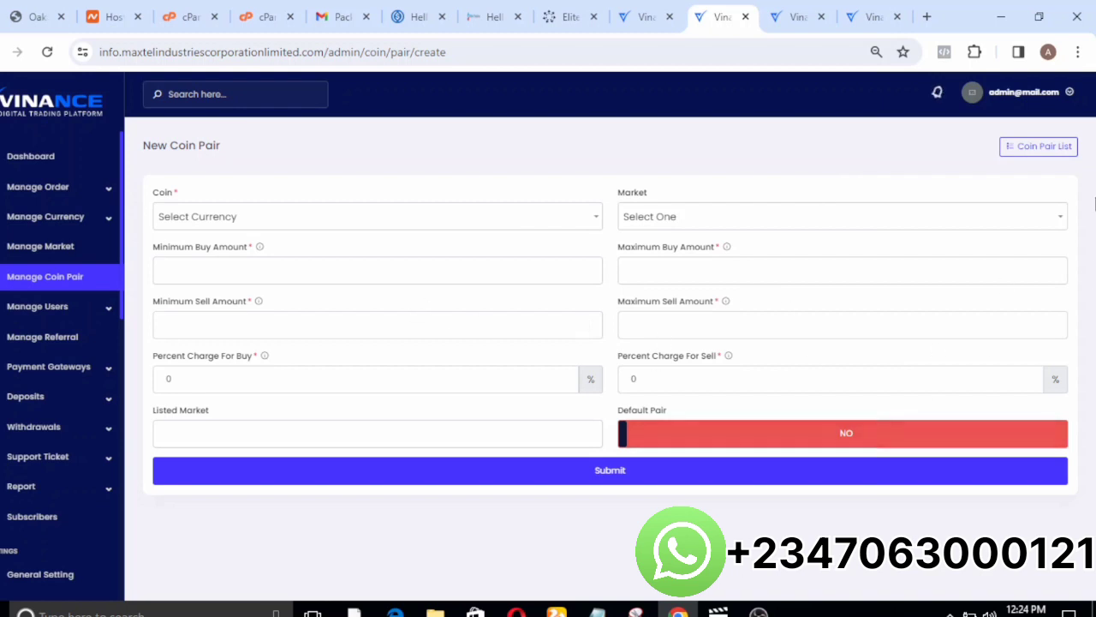
pyautogui.click(1041, 149)
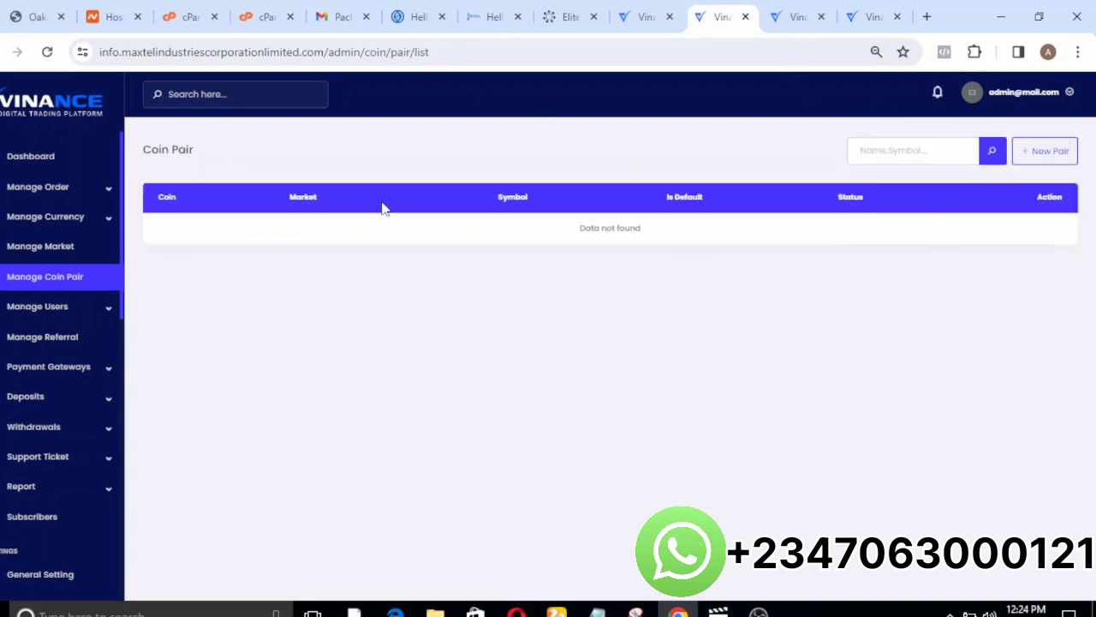
# Open a user's detail page under user management and look over the account information and verification settings.
pyautogui.click(64, 306)
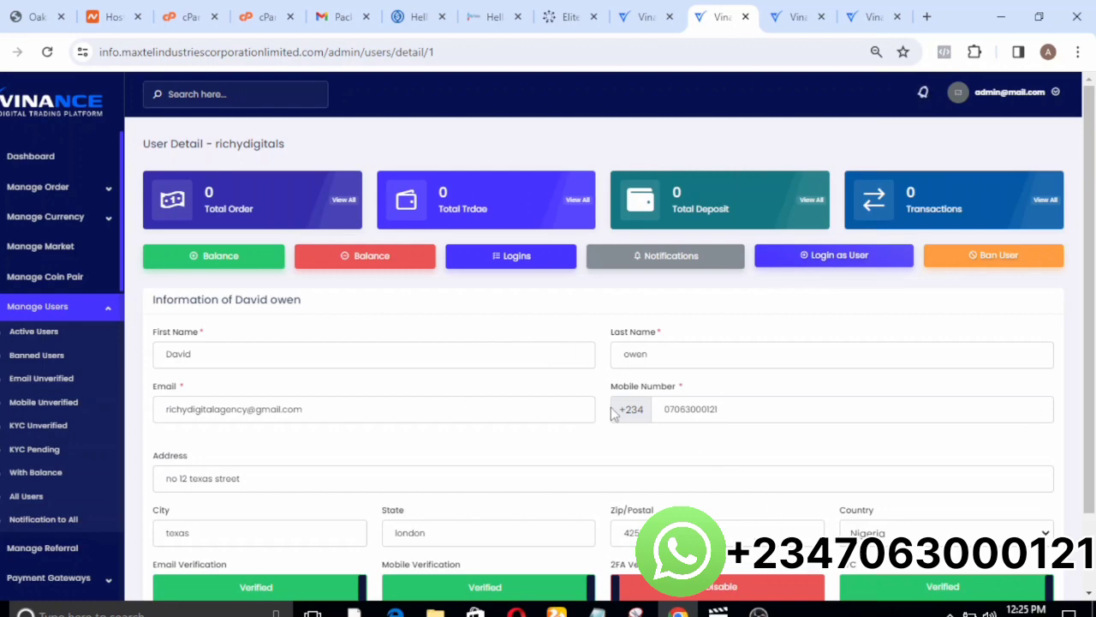
pyautogui.scroll(-1, 611, 414)
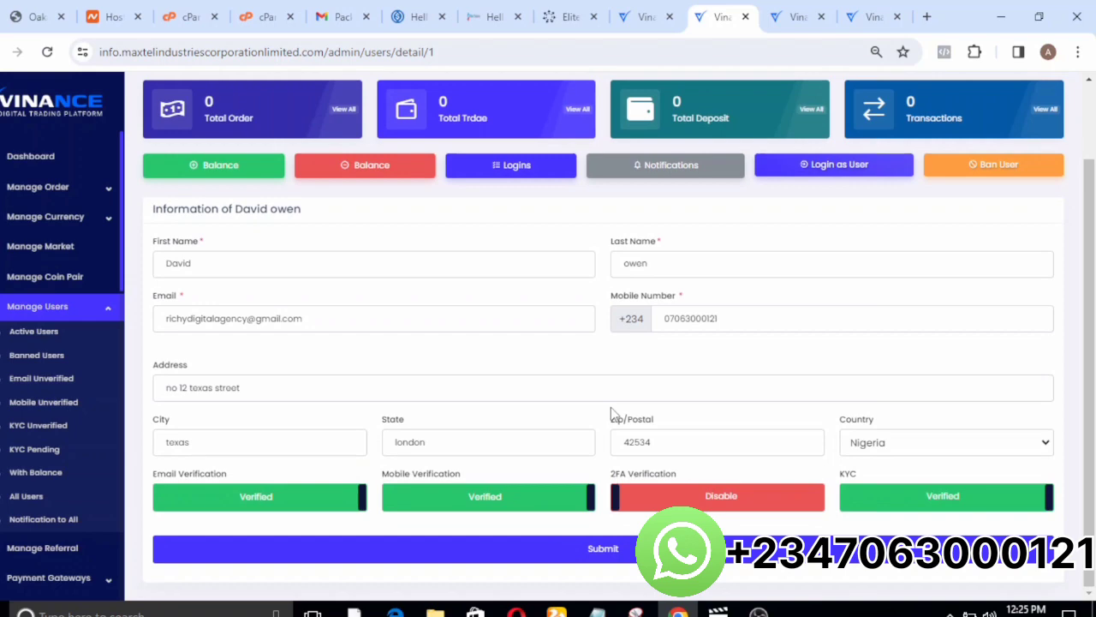
pyautogui.scroll(1, 613, 411)
pyautogui.scroll(-1, 612, 409)
# Switch the user's Mobile Verification and Email Verification to Unverified and back to Verified without submitting.
pyautogui.click(433, 503)
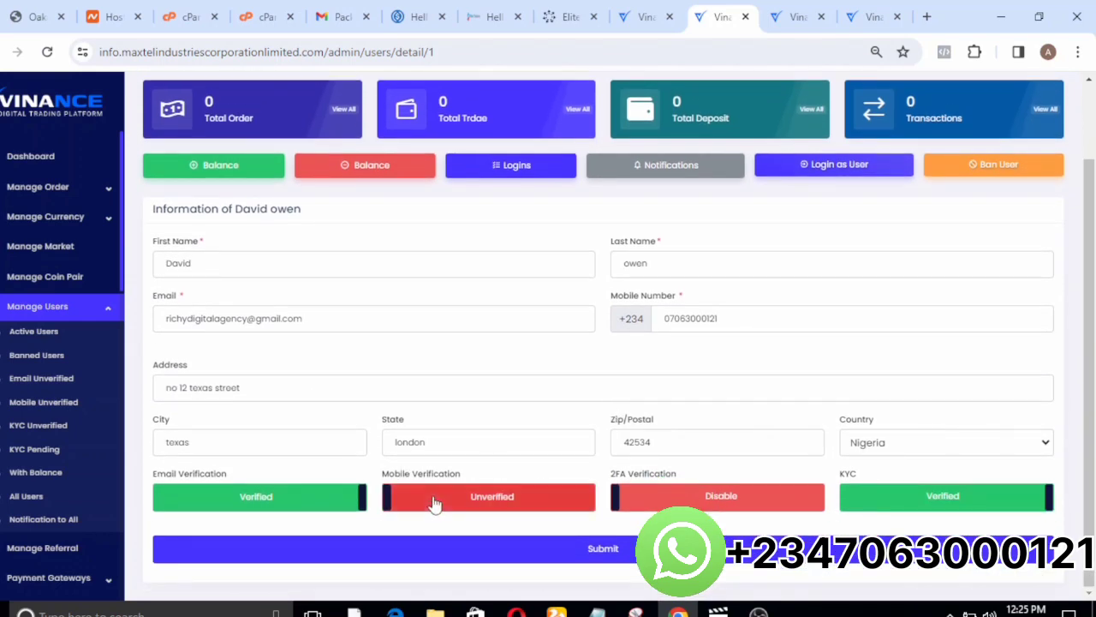
pyautogui.click(434, 503)
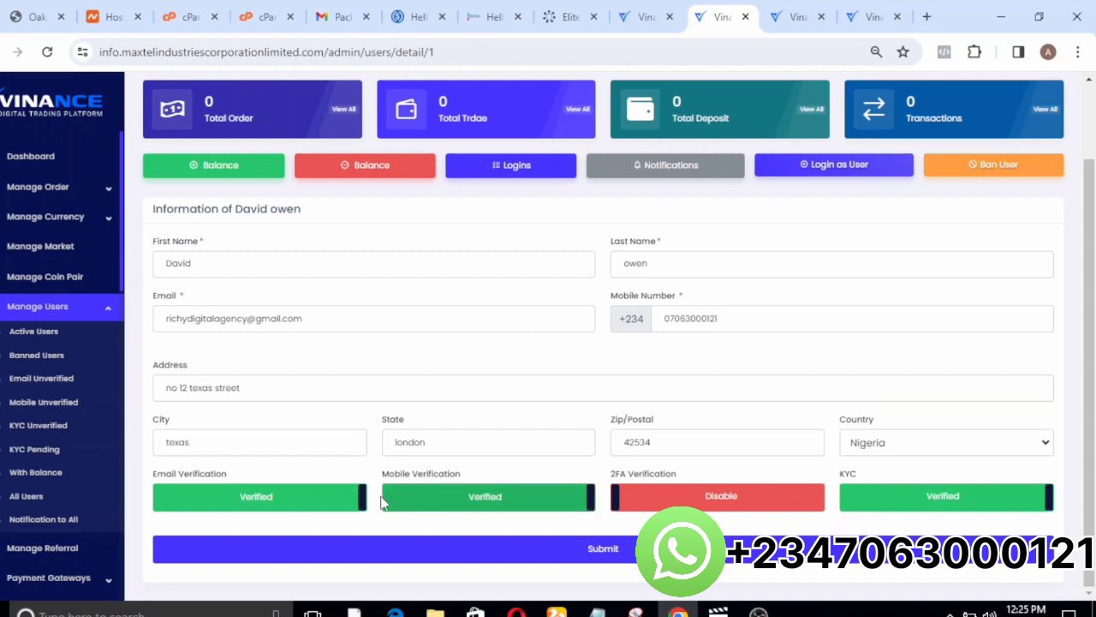
pyautogui.click(298, 505)
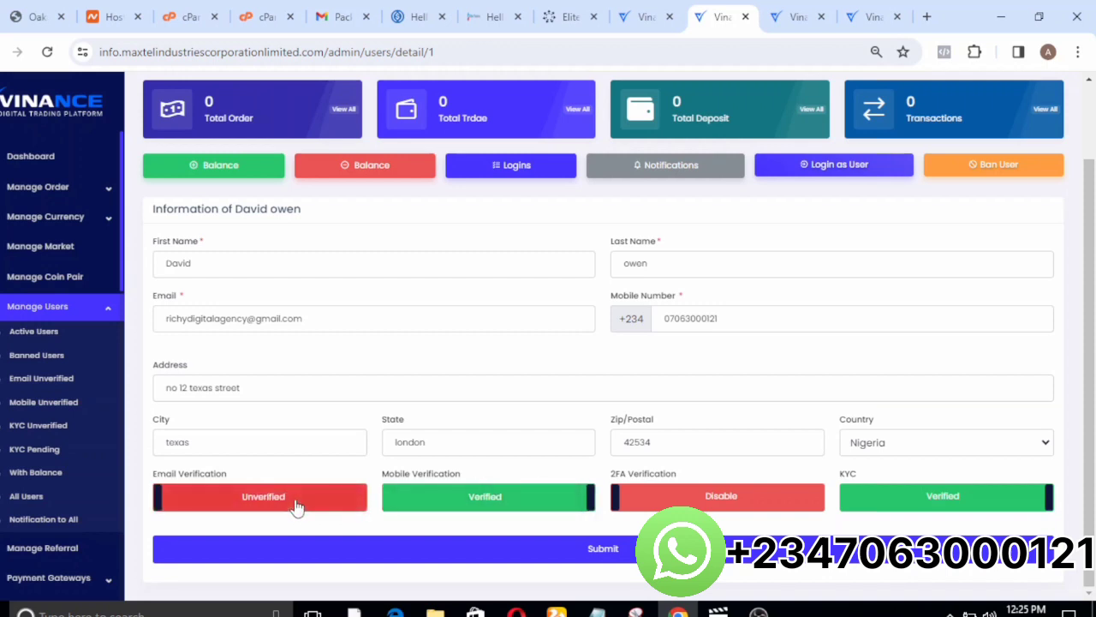
pyautogui.click(296, 506)
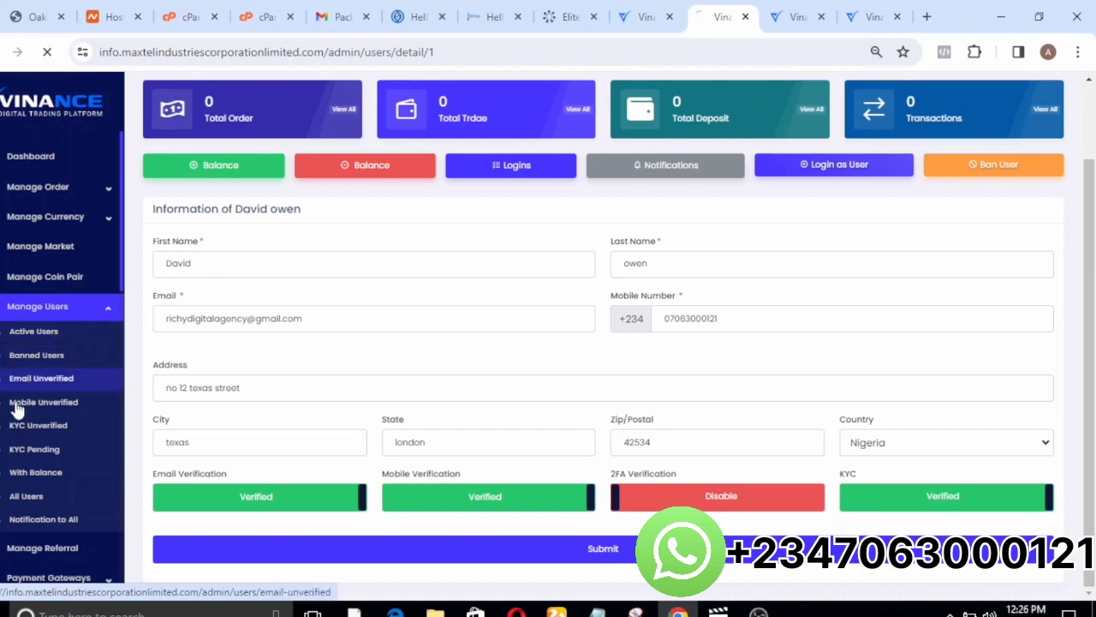
# Disable both the Deposit Commission and the Trade Commission on the Manage Referral page.
pyautogui.click(30, 548)
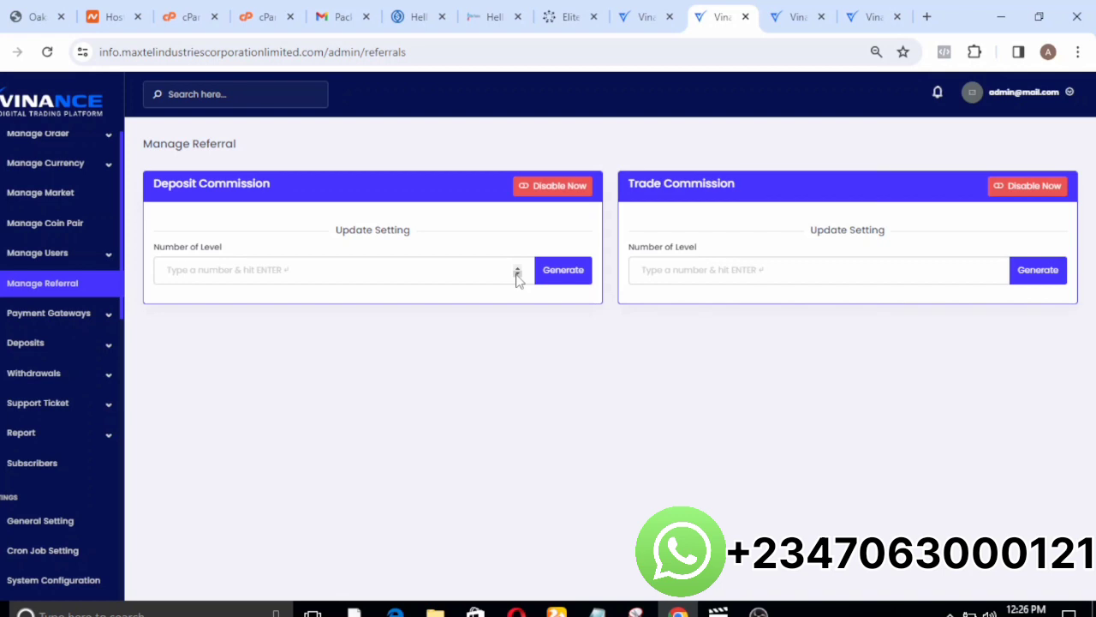
pyautogui.click(481, 276)
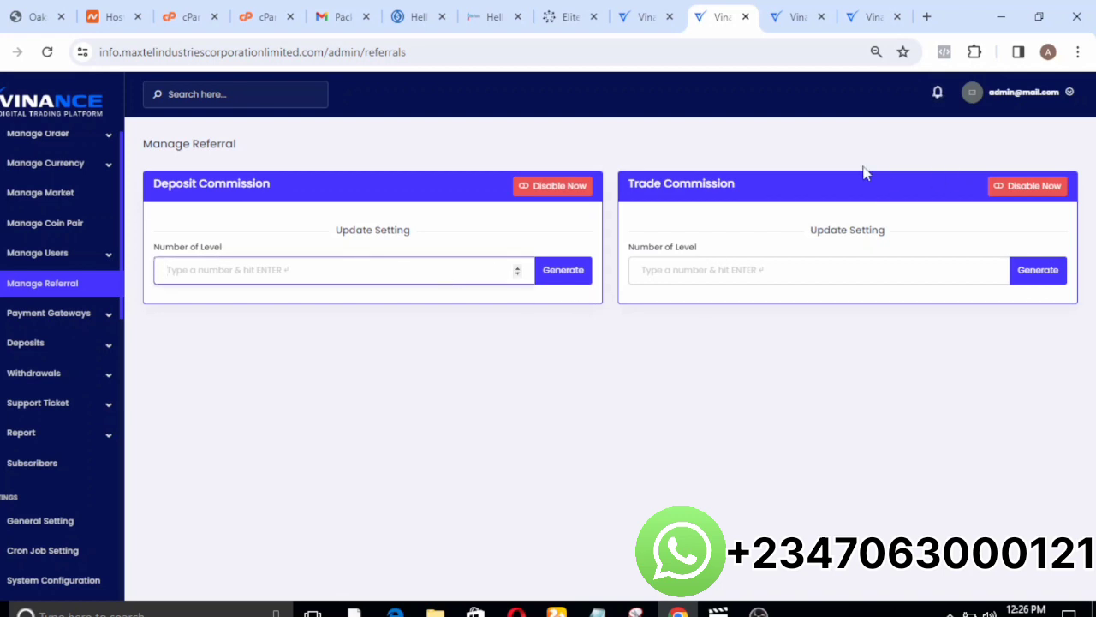
pyautogui.click(555, 195)
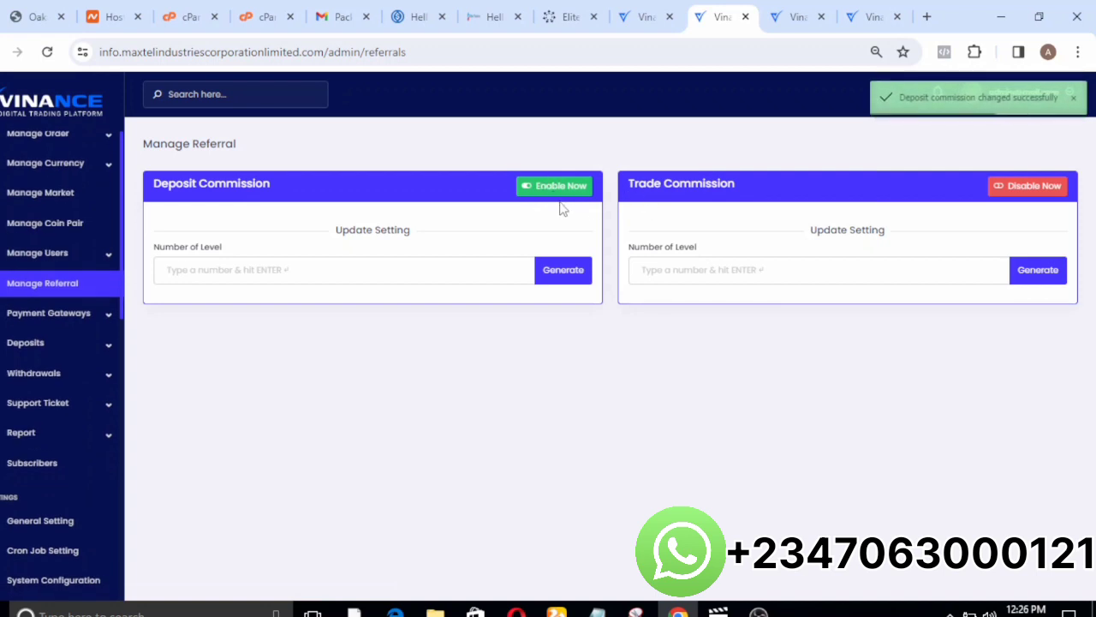
pyautogui.click(1033, 190)
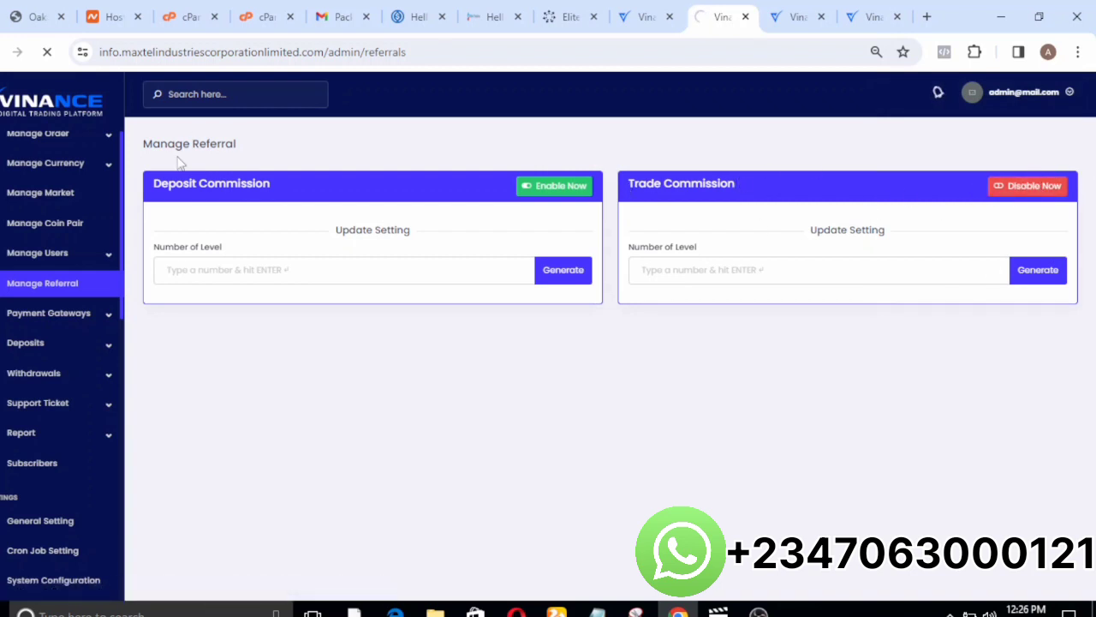
# Review the Automatic Gateways list and inspect the Flutterwave gateway's key fields, range and charge settings.
pyautogui.click(53, 313)
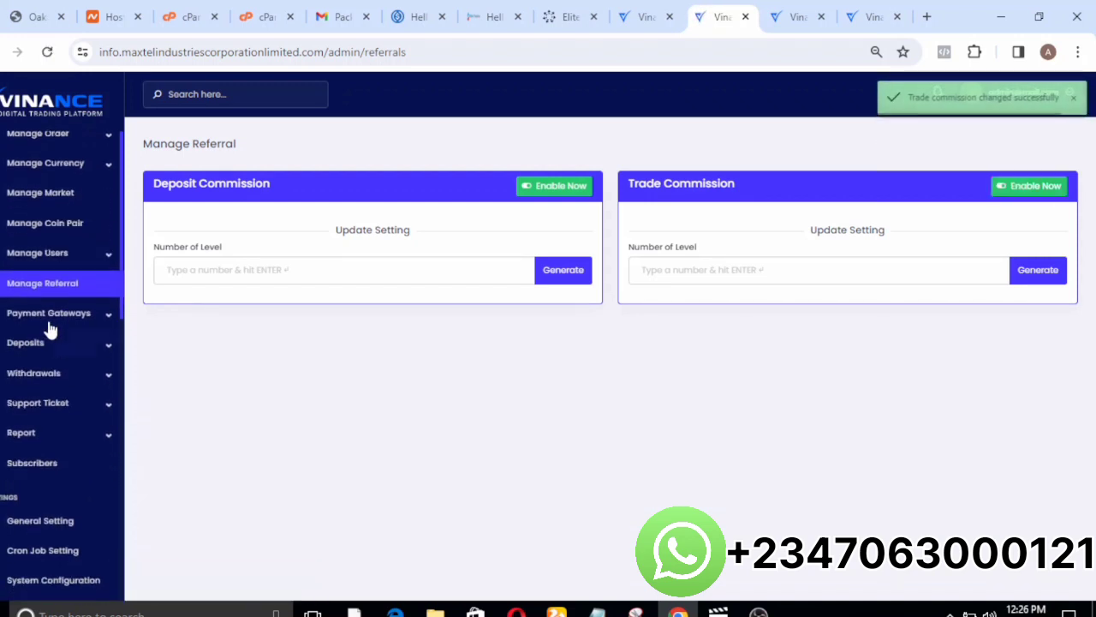
pyautogui.click(47, 310)
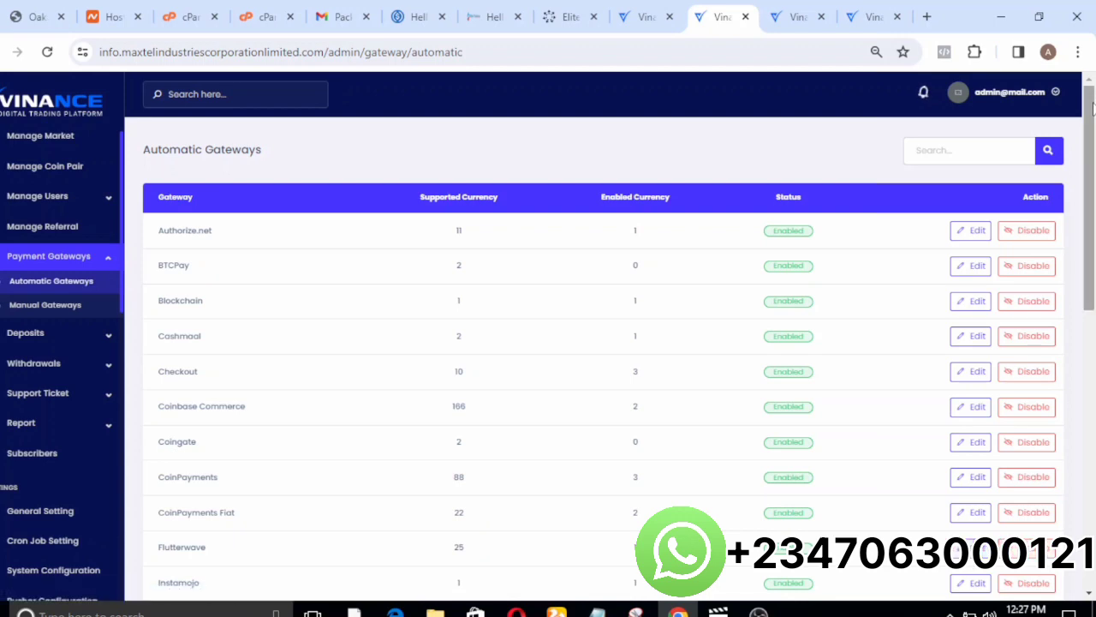
pyautogui.moveTo(1093, 103); pyautogui.dragTo(1075, 373)
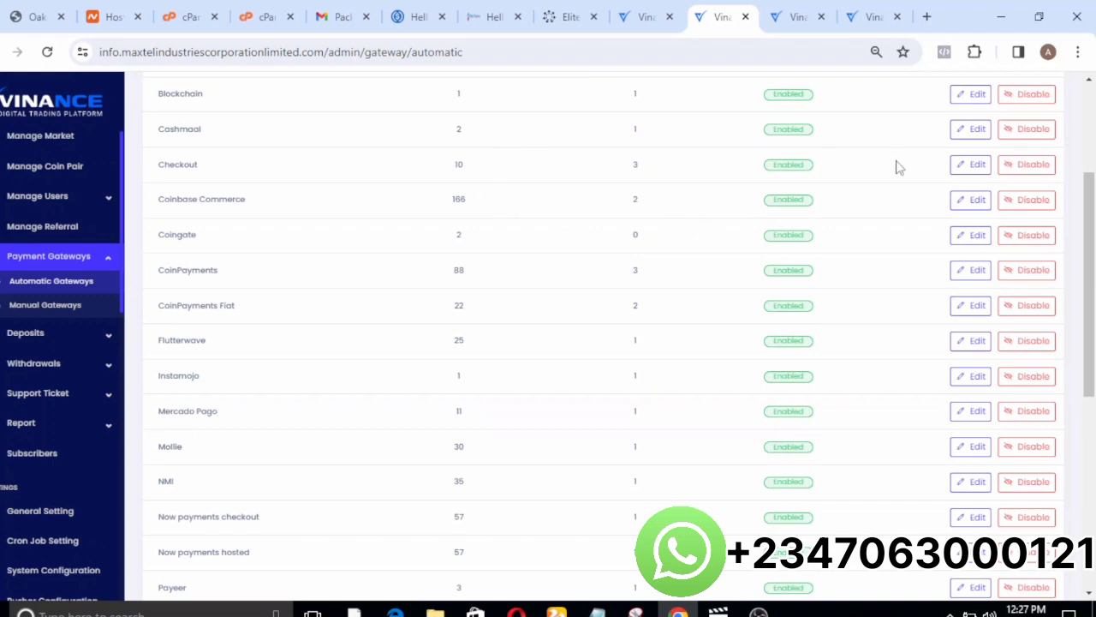
pyautogui.moveTo(1090, 302); pyautogui.dragTo(1092, 242)
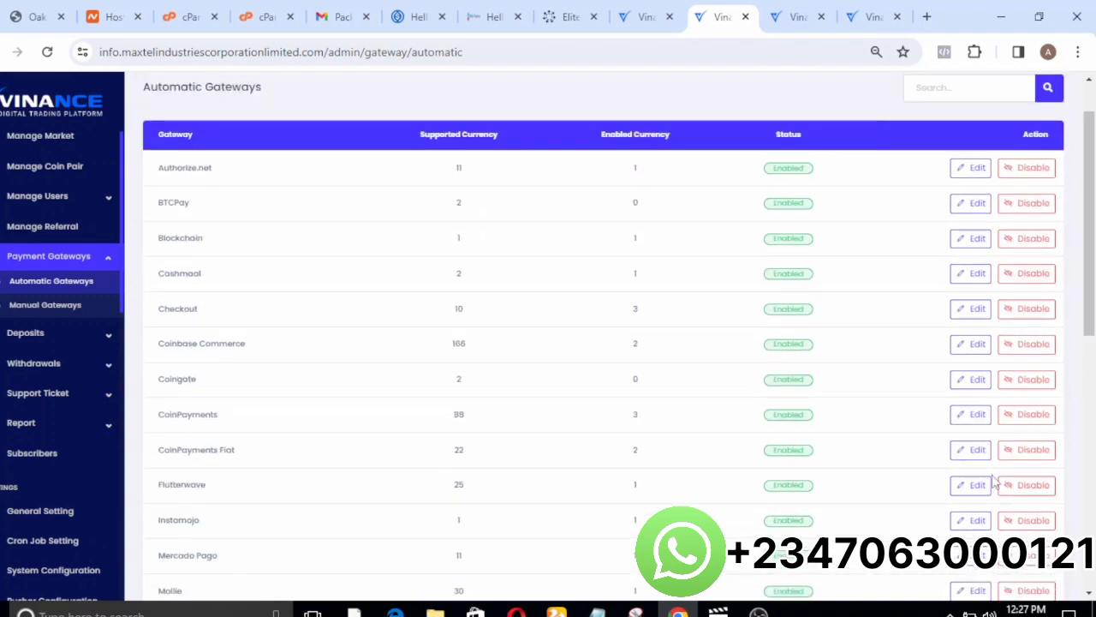
pyautogui.click(959, 491)
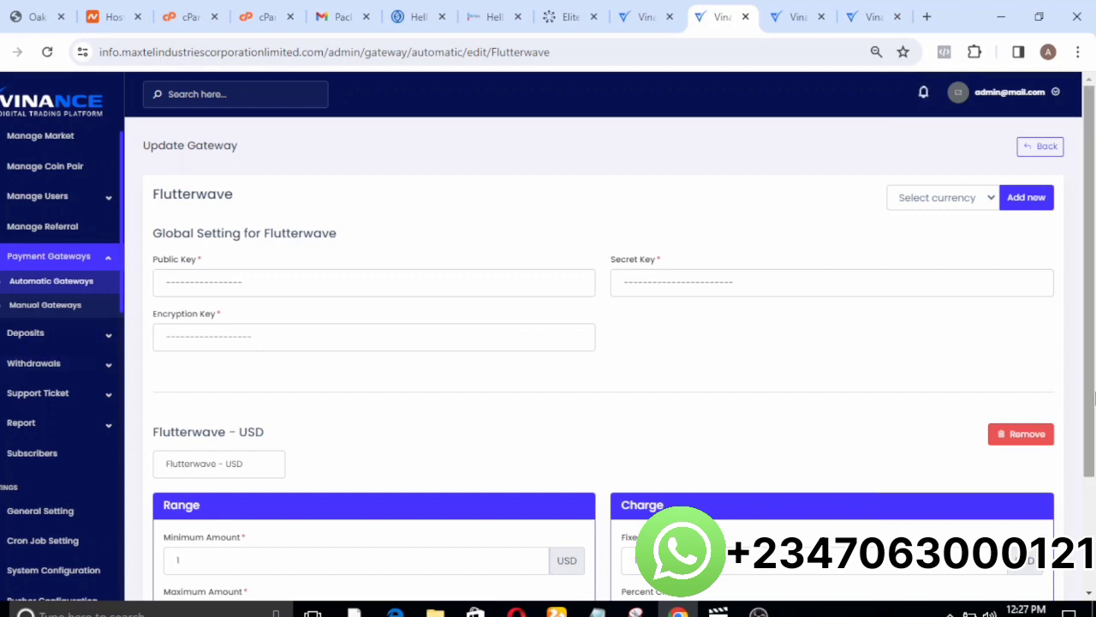
pyautogui.moveTo(1094, 396); pyautogui.dragTo(1086, 533)
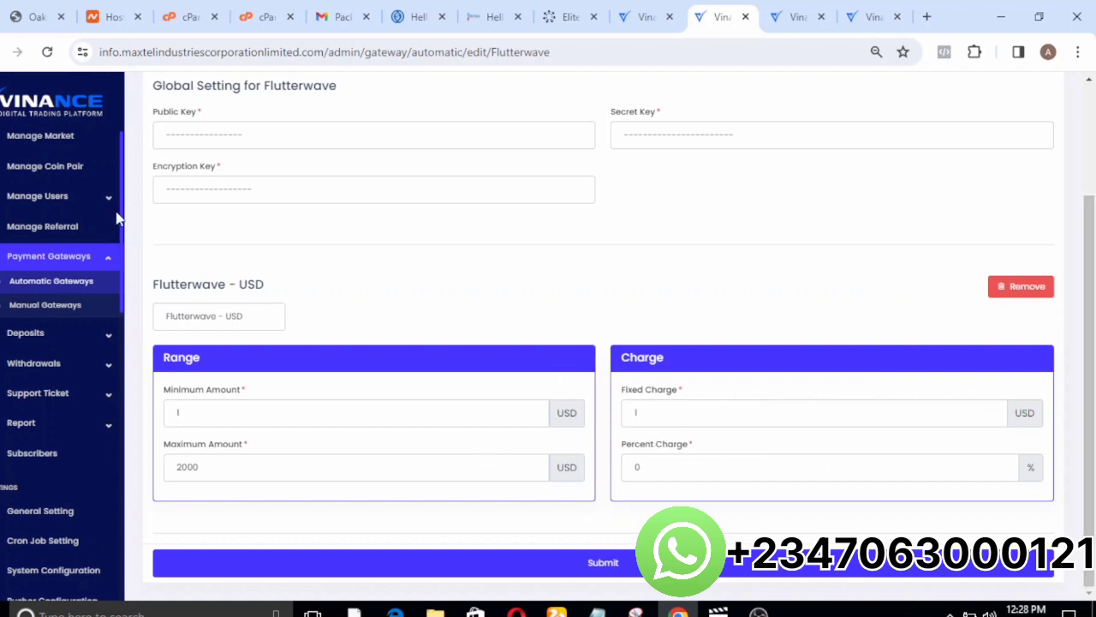
# Start a new manual payment gateway with the name Bitcoin and the currency BTC.
pyautogui.click(69, 367)
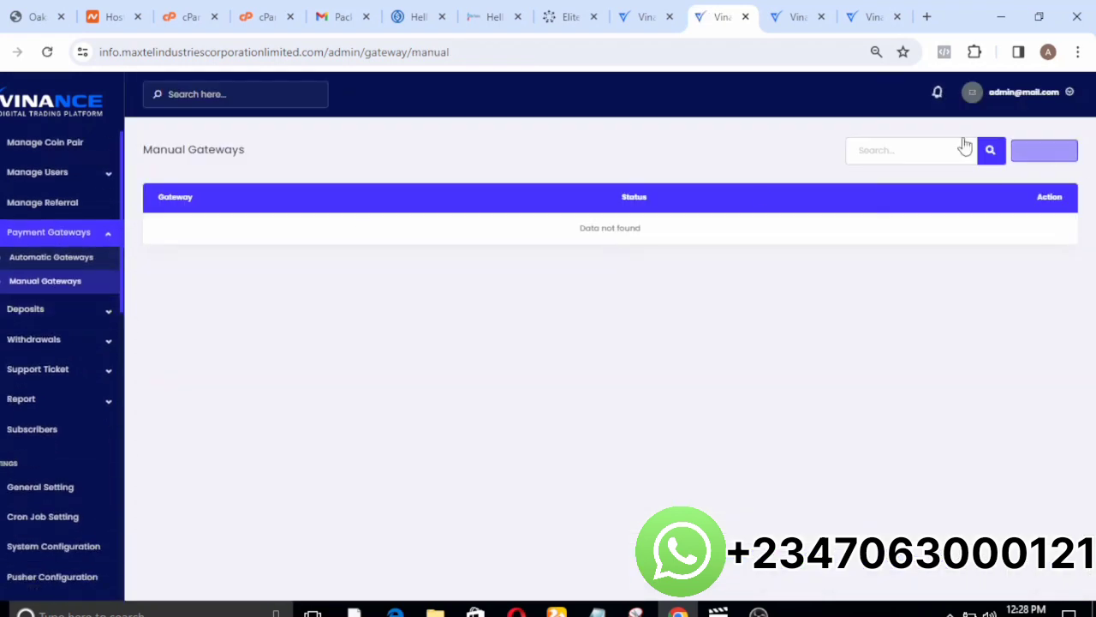
pyautogui.click(40, 288)
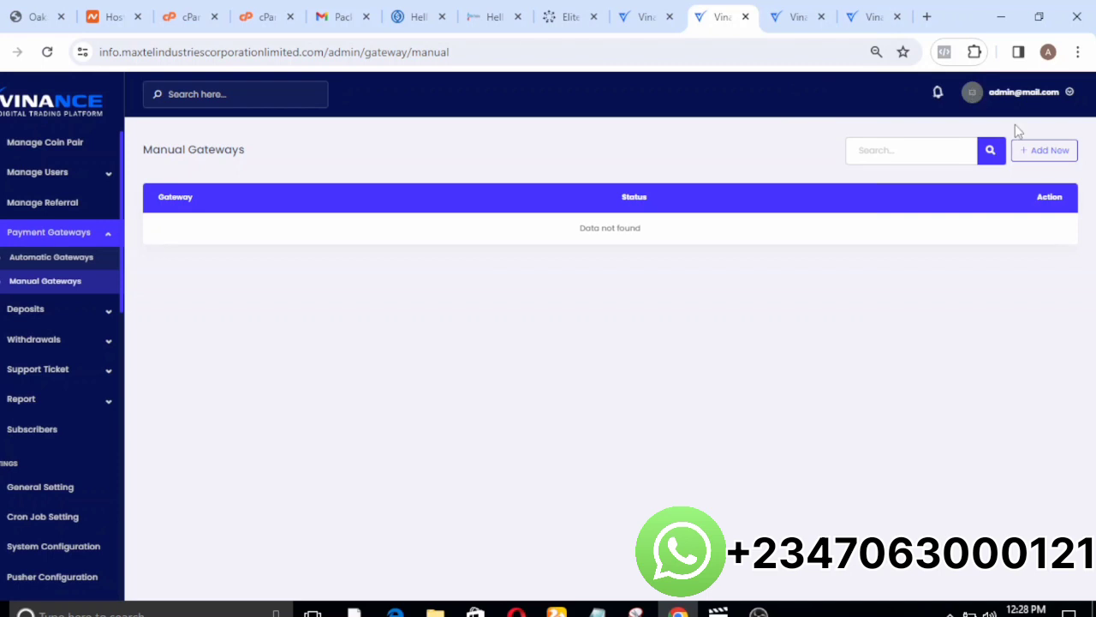
pyautogui.click(1030, 150)
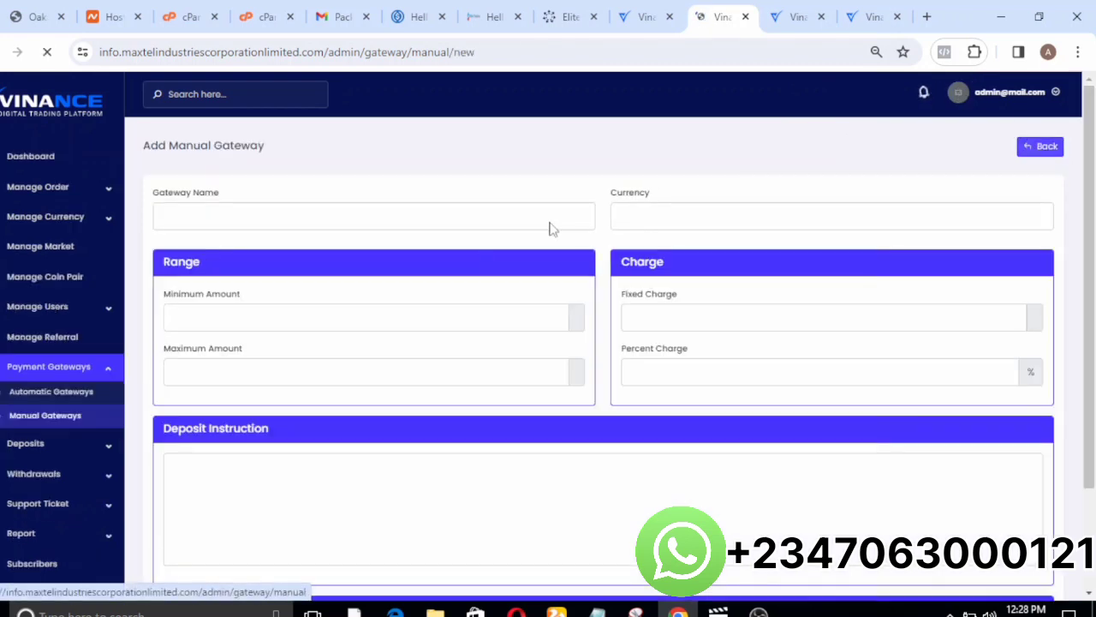
pyautogui.click(211, 216)
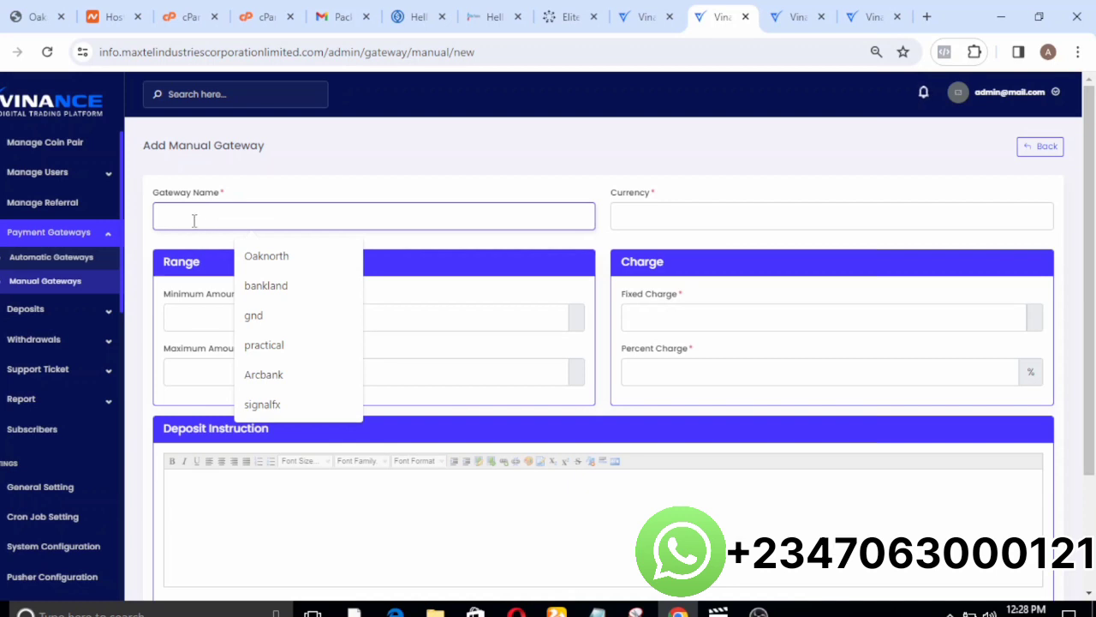
pyautogui.write('B')
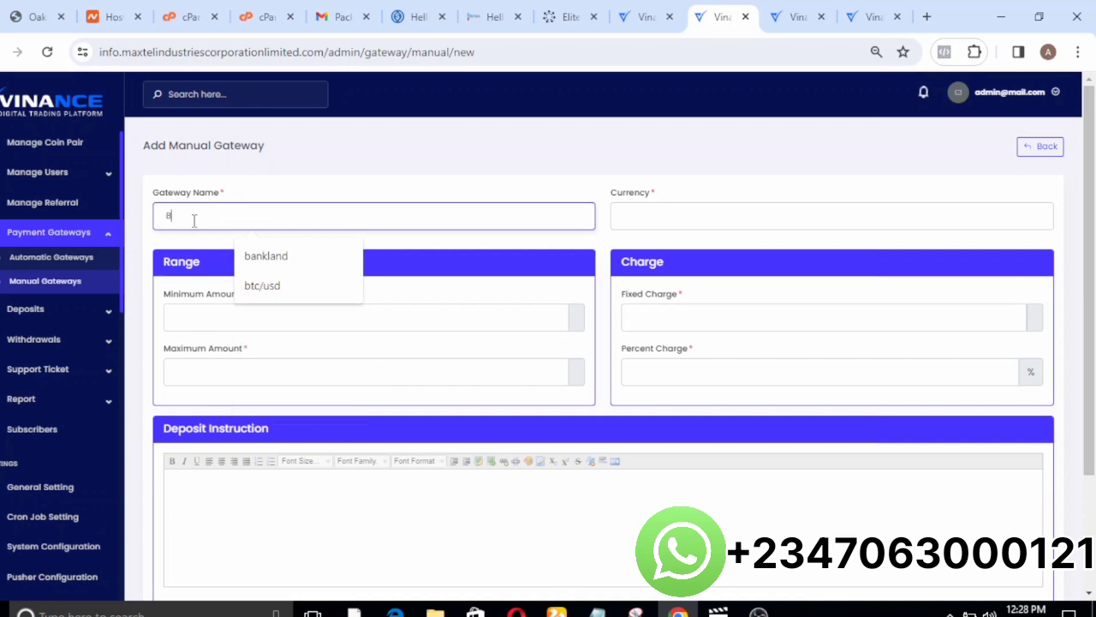
pyautogui.write('itcoin')
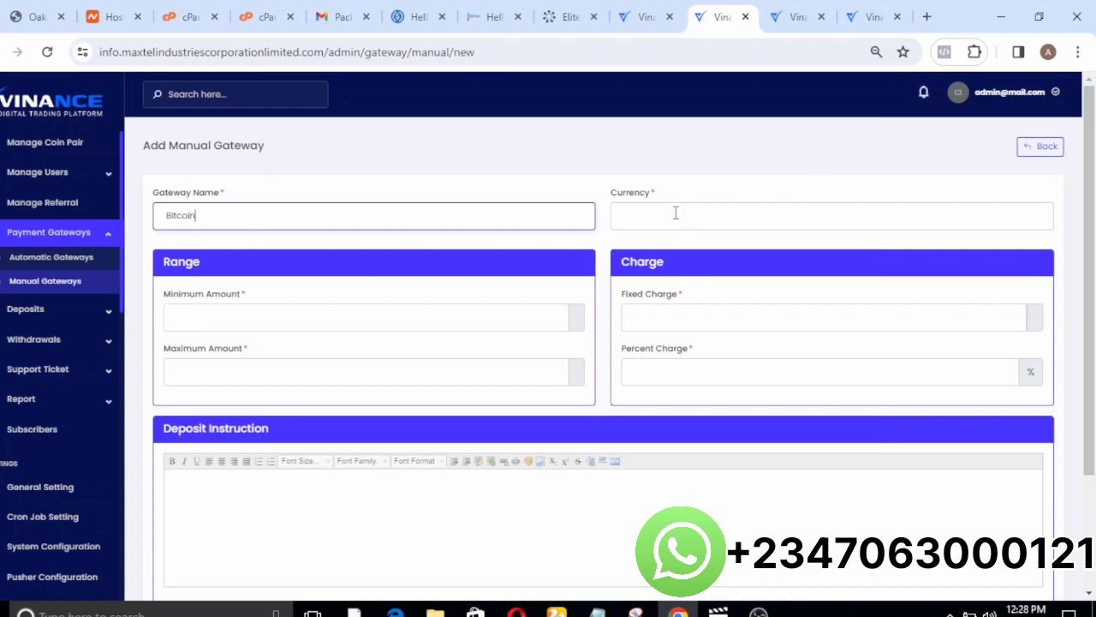
pyautogui.click(676, 212)
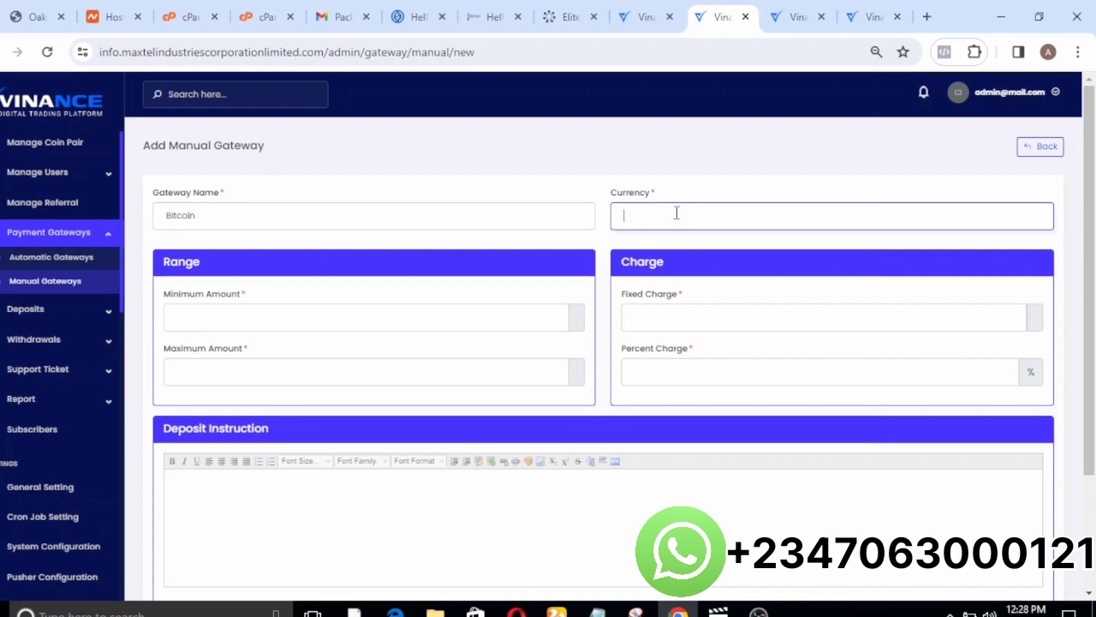
pyautogui.write('BTC')
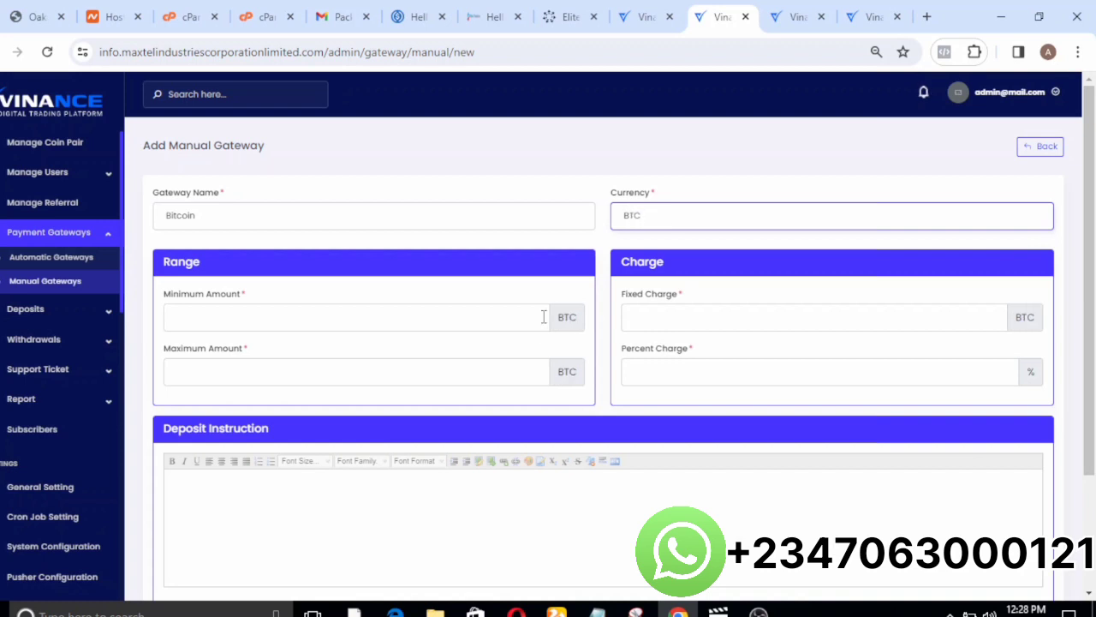
# Look over the manual gateway form's Range, Charge, Deposit Instruction and User Data sections without submitting.
pyautogui.click(379, 348)
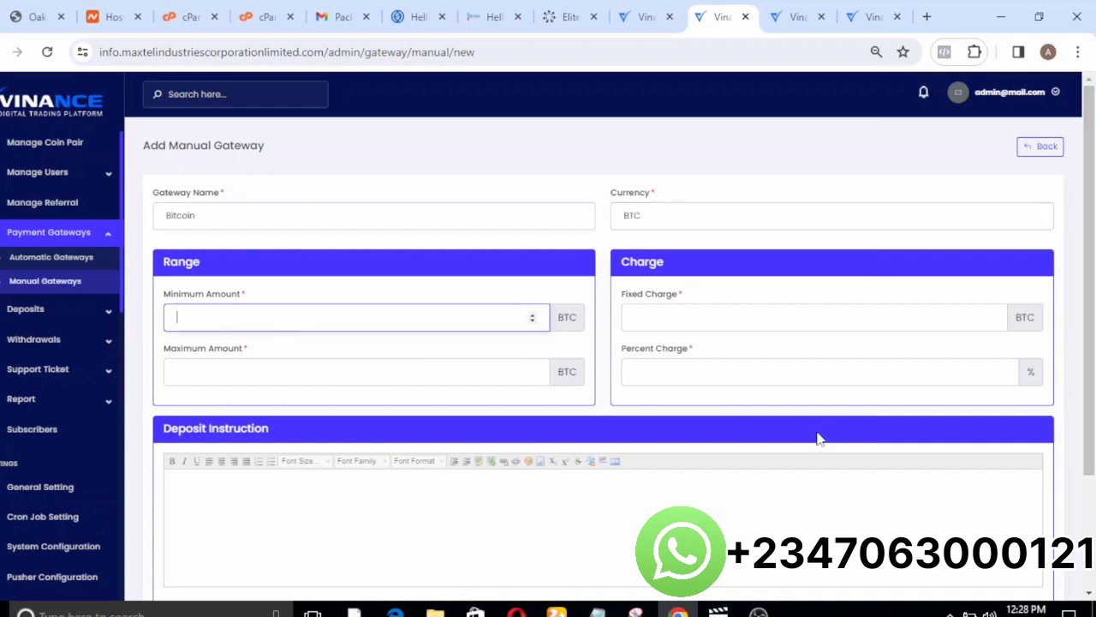
pyautogui.click(796, 501)
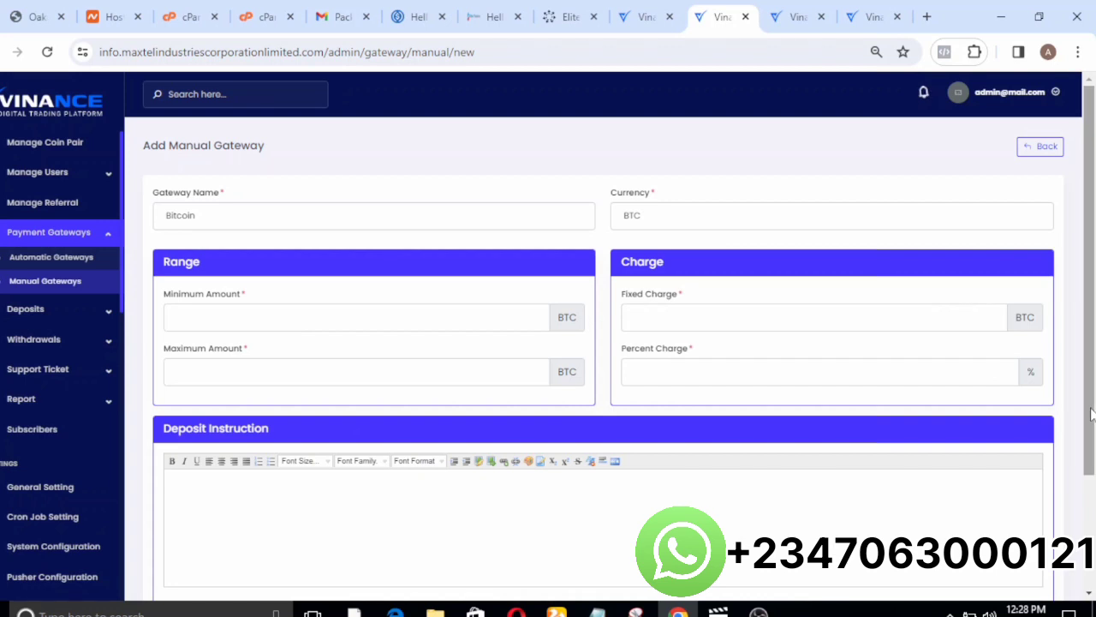
pyautogui.scroll(-1, 599, 343)
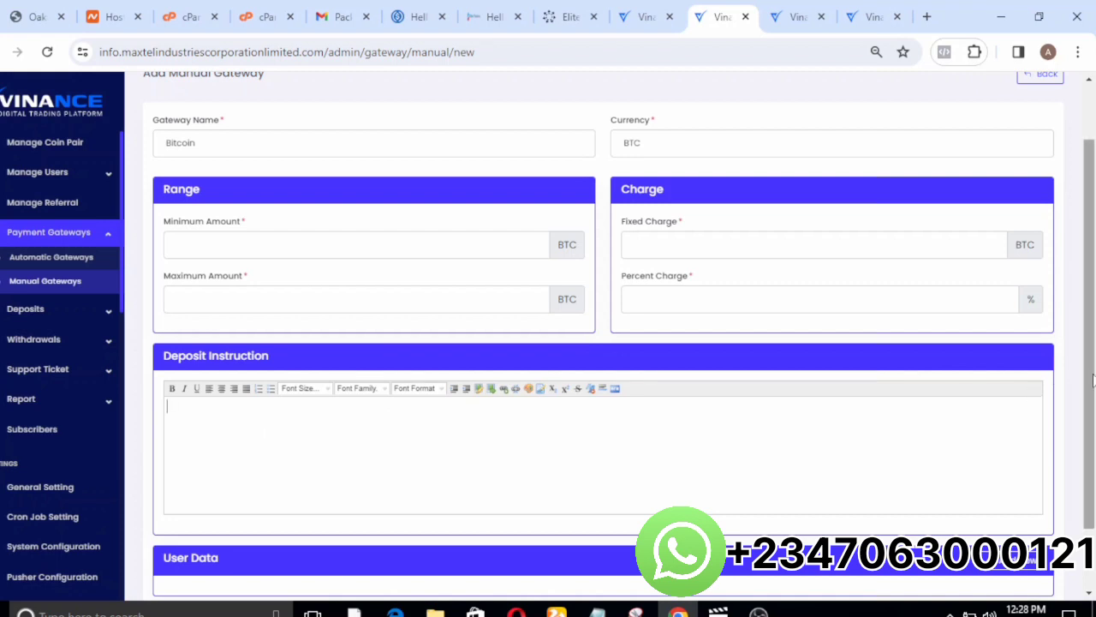
pyautogui.moveTo(1092, 377); pyautogui.dragTo(1086, 501)
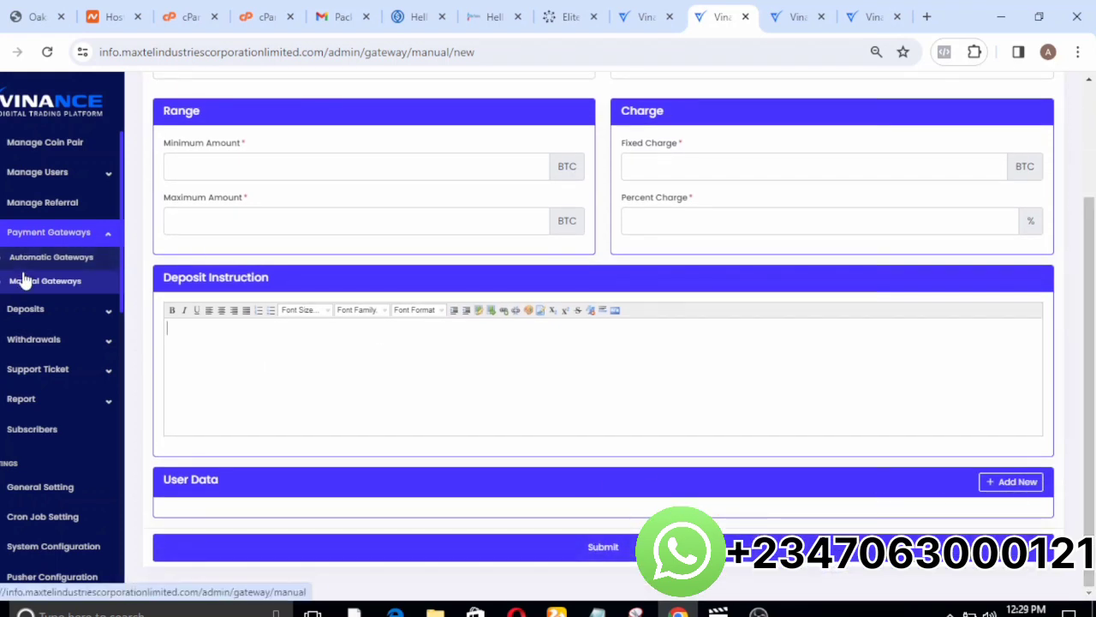
# View the admin's deposit categories and the Initiated Deposits page.
pyautogui.click(37, 308)
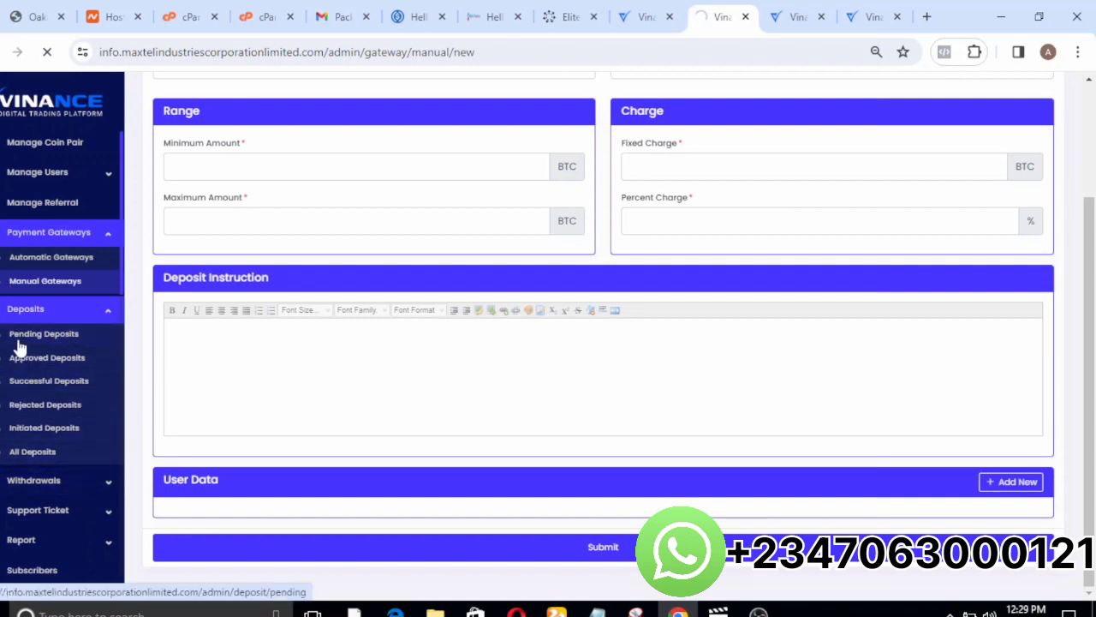
pyautogui.click(37, 459)
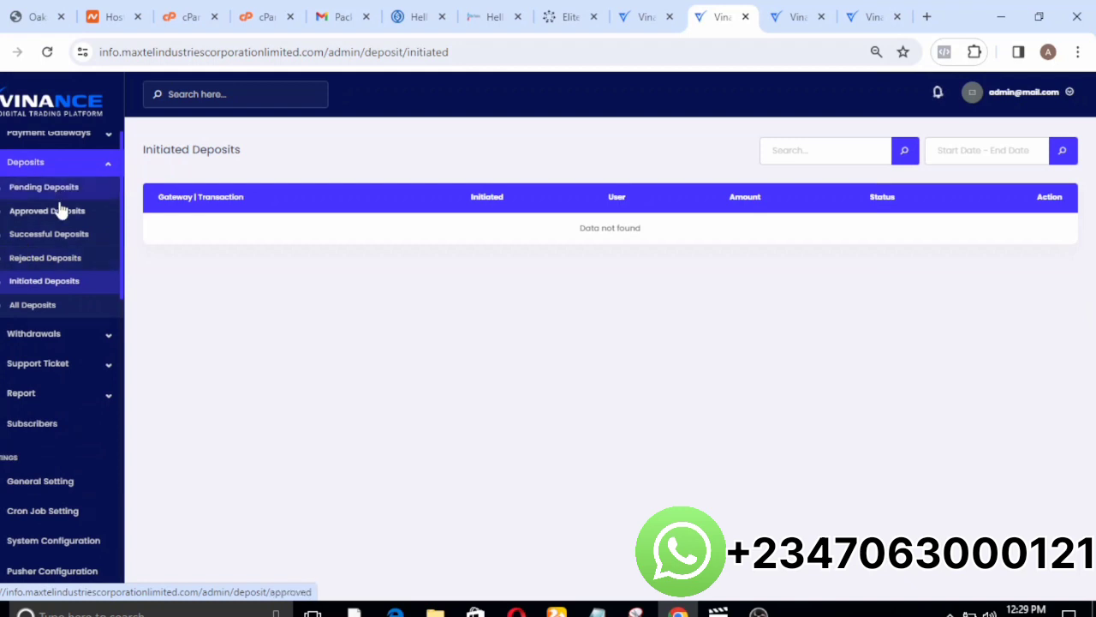
# View the Withdrawal Methods list and look over the blank New Withdrawal Method form.
pyautogui.click(62, 340)
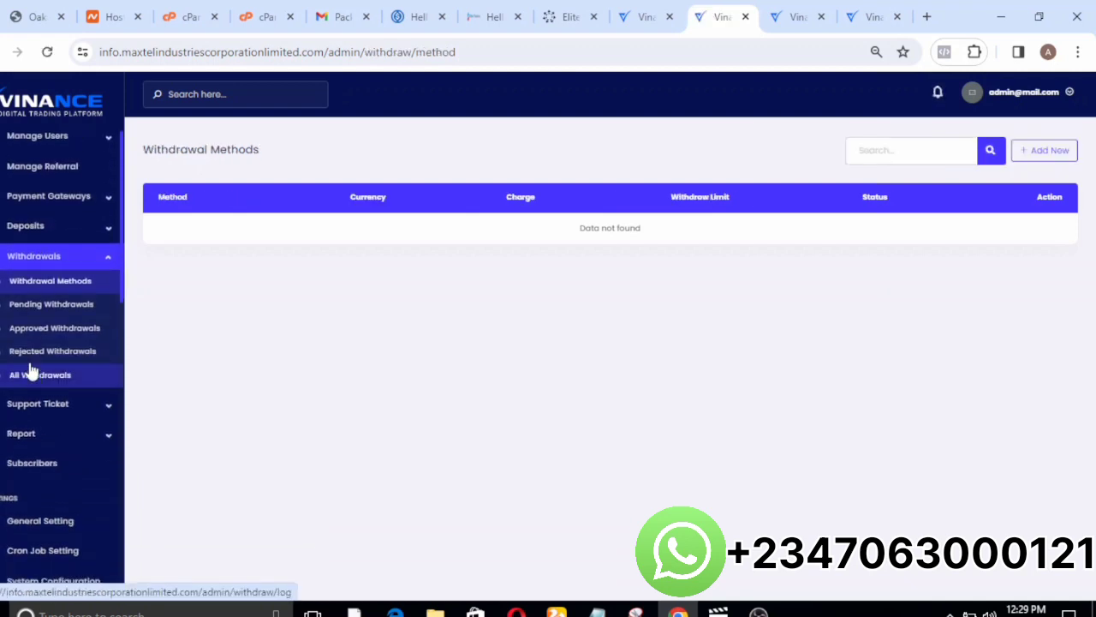
pyautogui.click(44, 289)
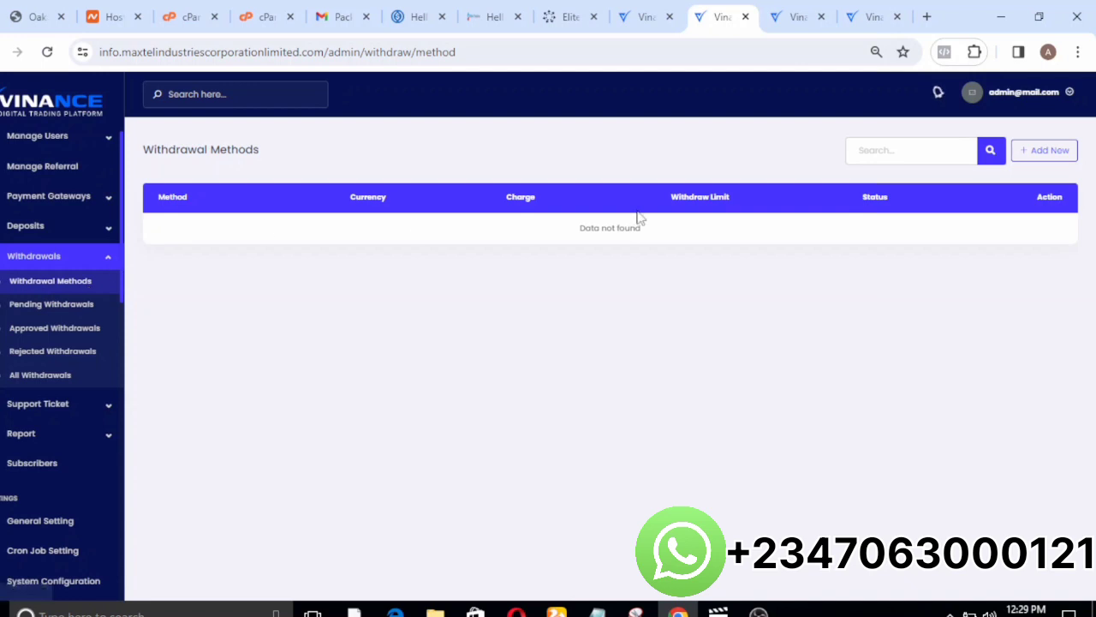
pyautogui.click(1032, 155)
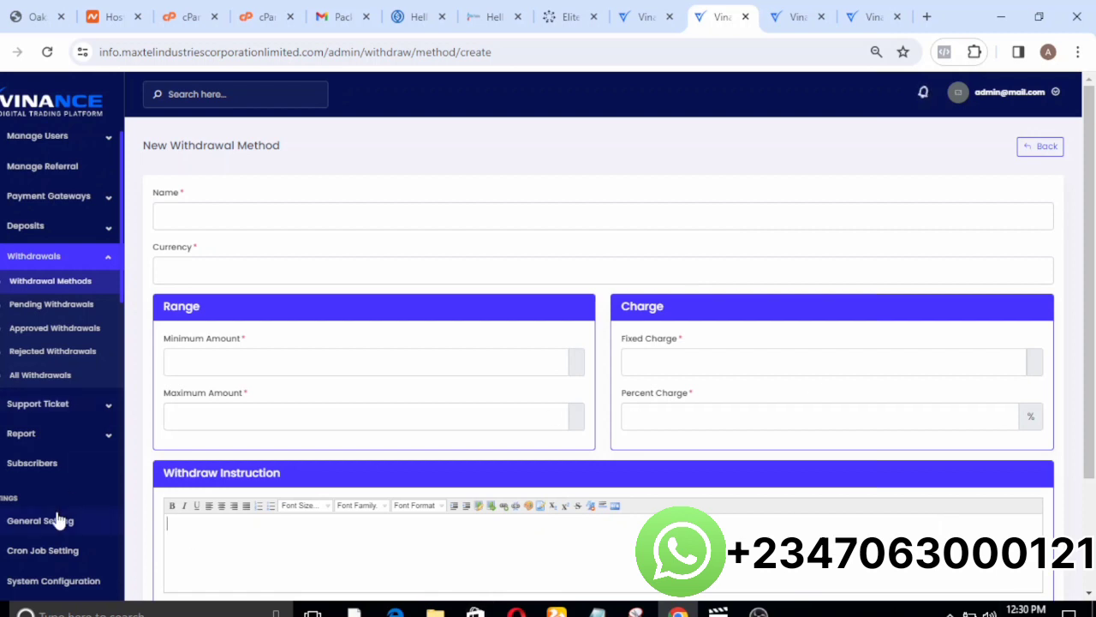
# Expand the Support Ticket and Report sections to view their available pages.
pyautogui.click(107, 404)
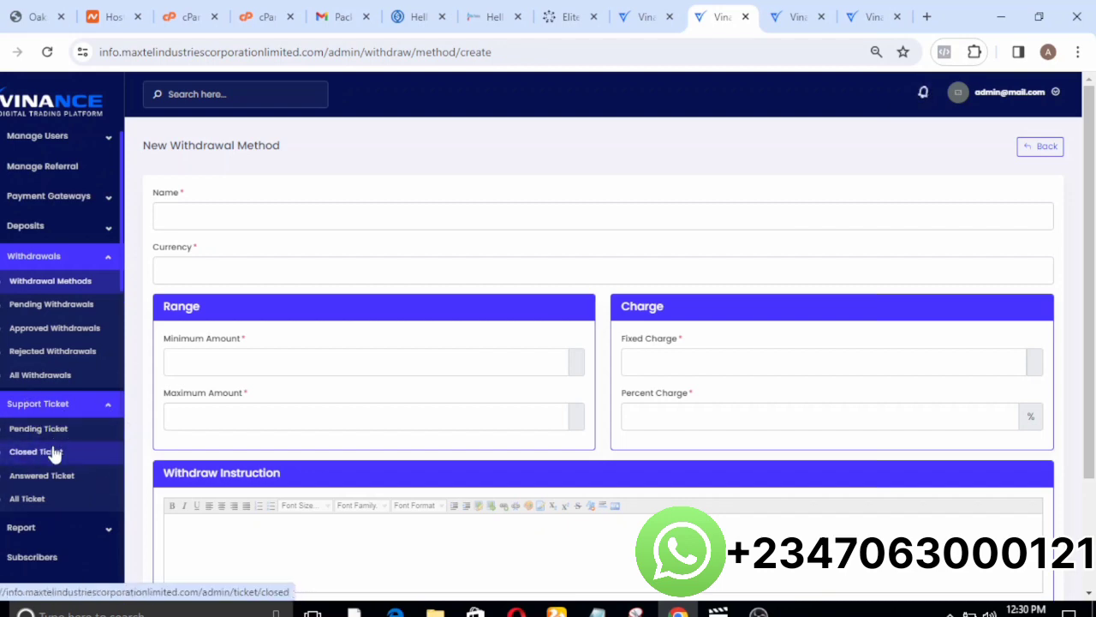
pyautogui.click(112, 526)
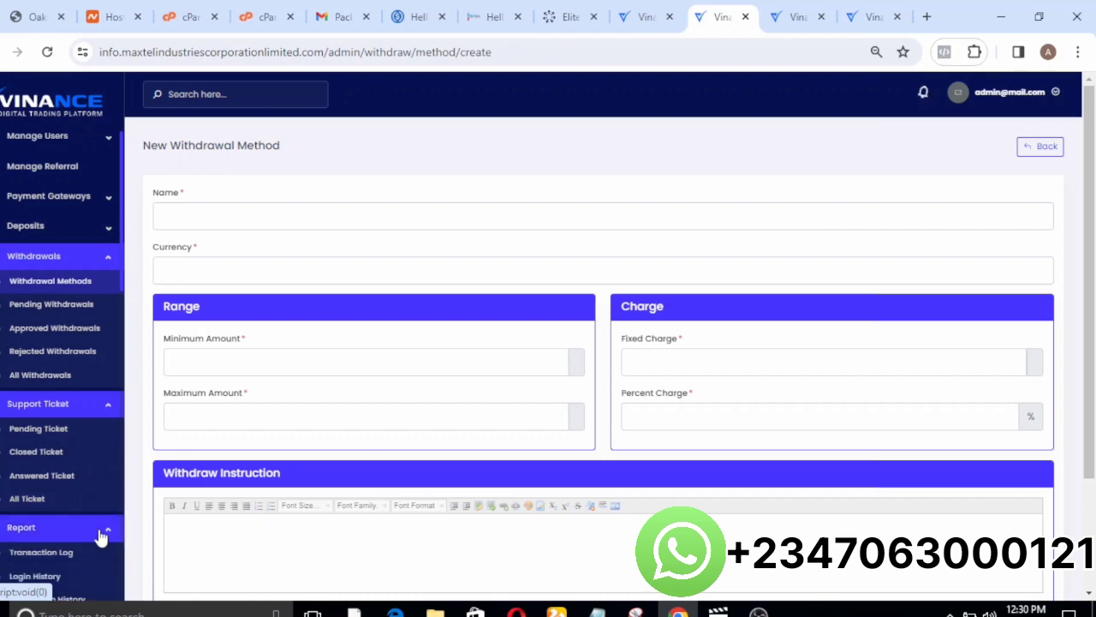
# View the Report section's pages, including Notification History, and open the General Setting page.
pyautogui.scroll(-2, 101, 535)
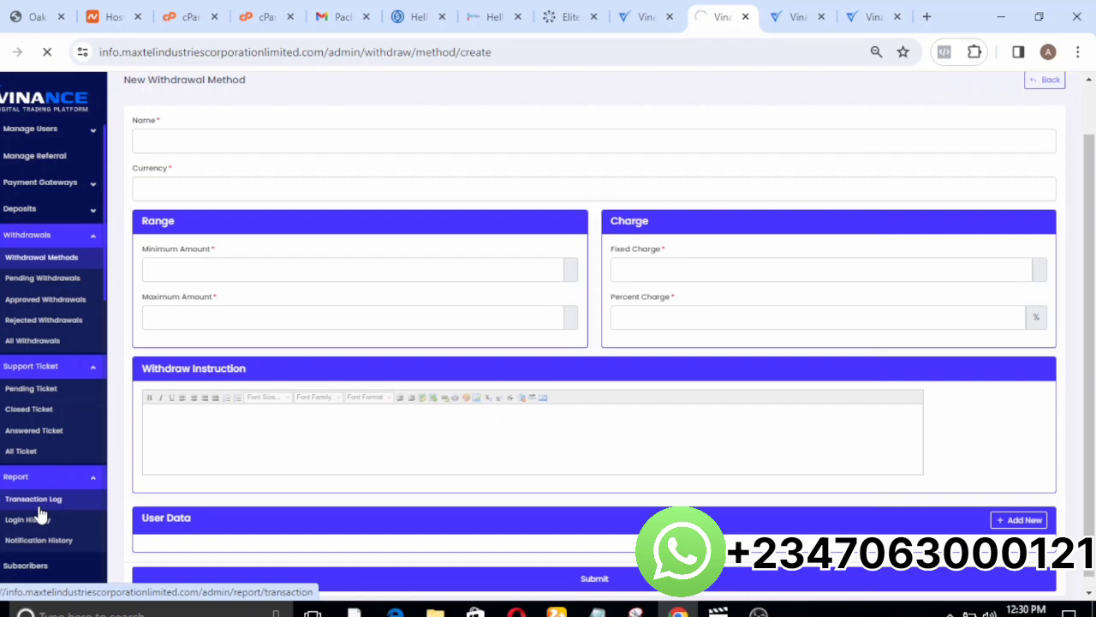
pyautogui.scroll(-3, 38, 513)
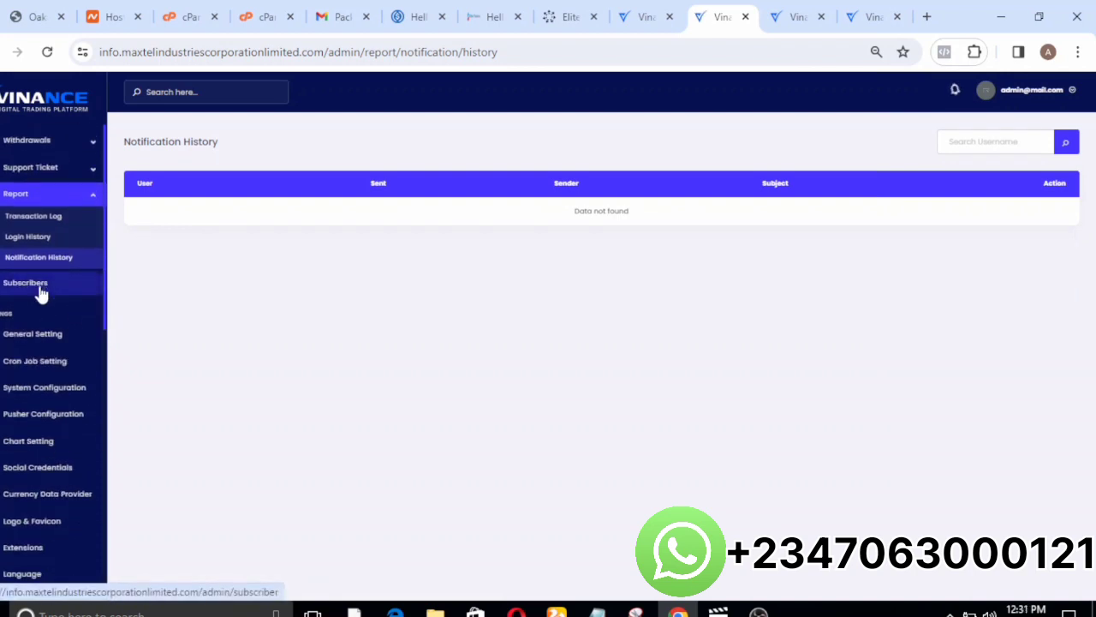
pyautogui.click(28, 288)
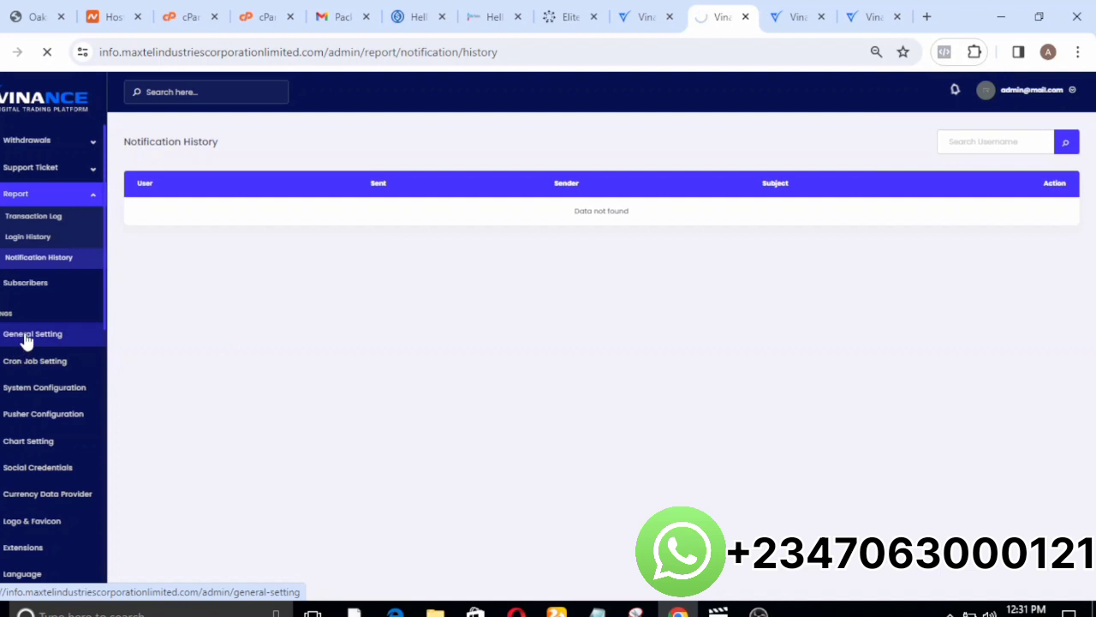
# Look over the General Setting form's site title, currency, timezone and decimal fields without submitting.
pyautogui.hotkey('ctrl', '+')
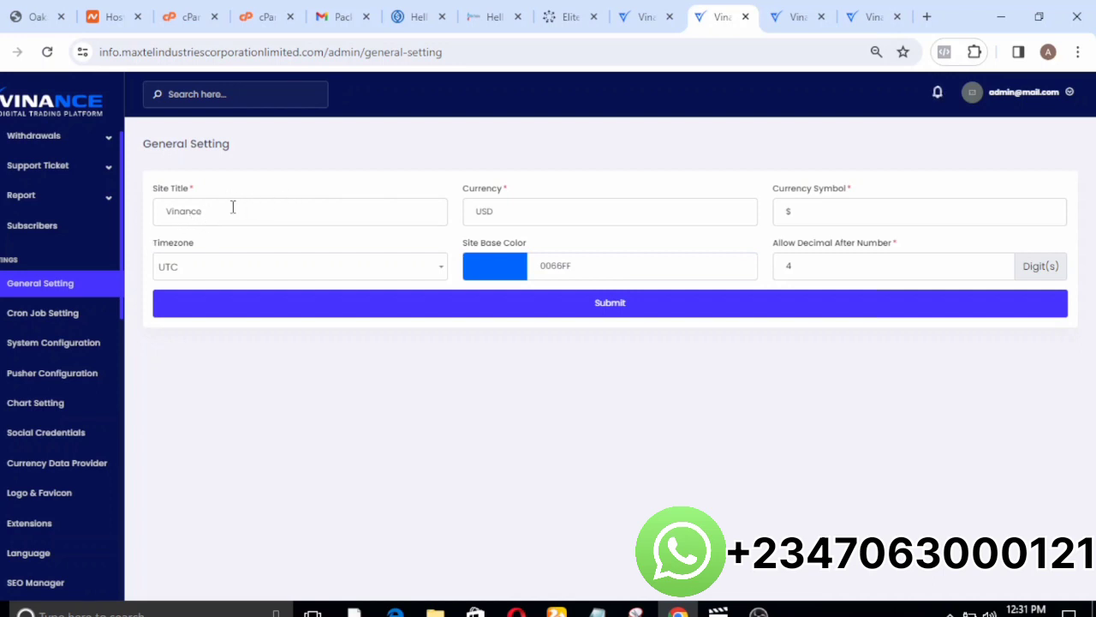
pyautogui.click(600, 211)
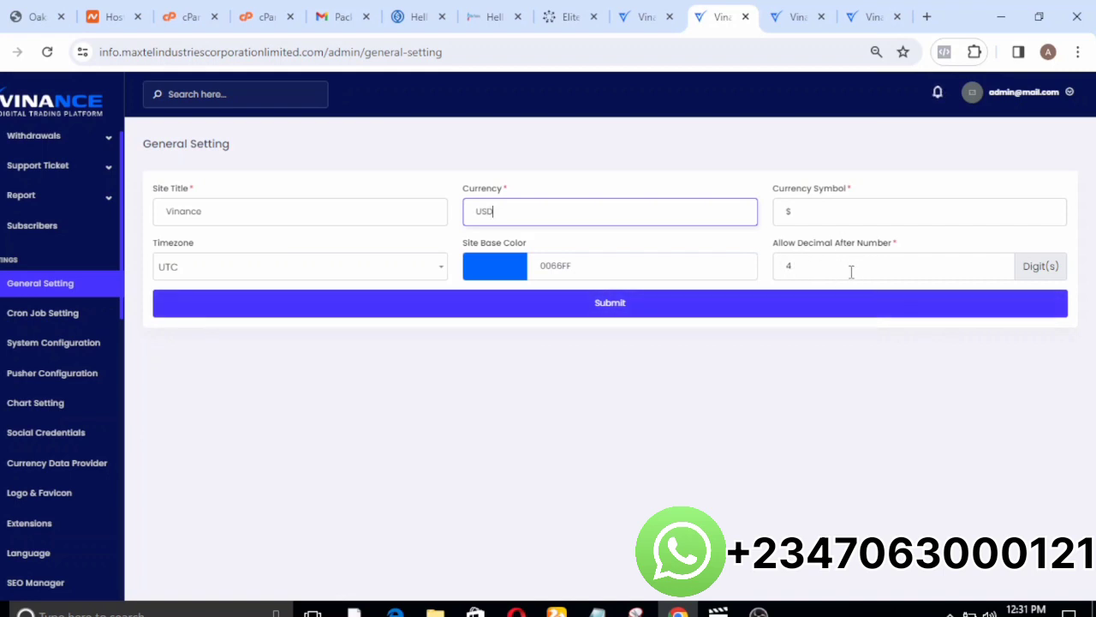
pyautogui.click(353, 271)
pyautogui.click(570, 400)
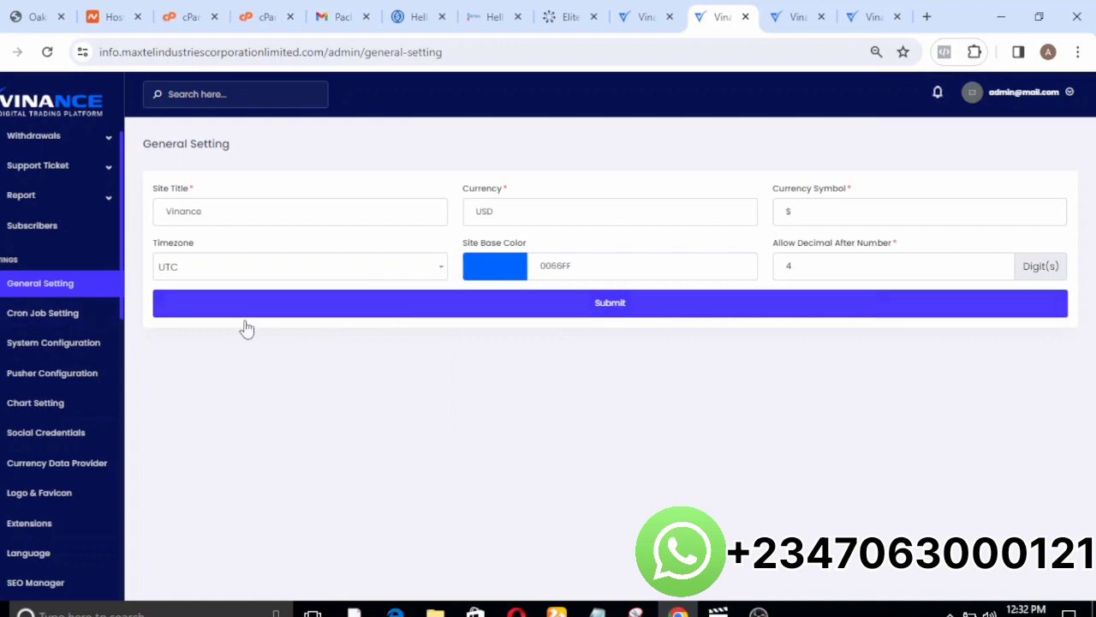
# View the Cron Jobs list and the actions available for the Update Coin Pair job.
pyautogui.click(49, 312)
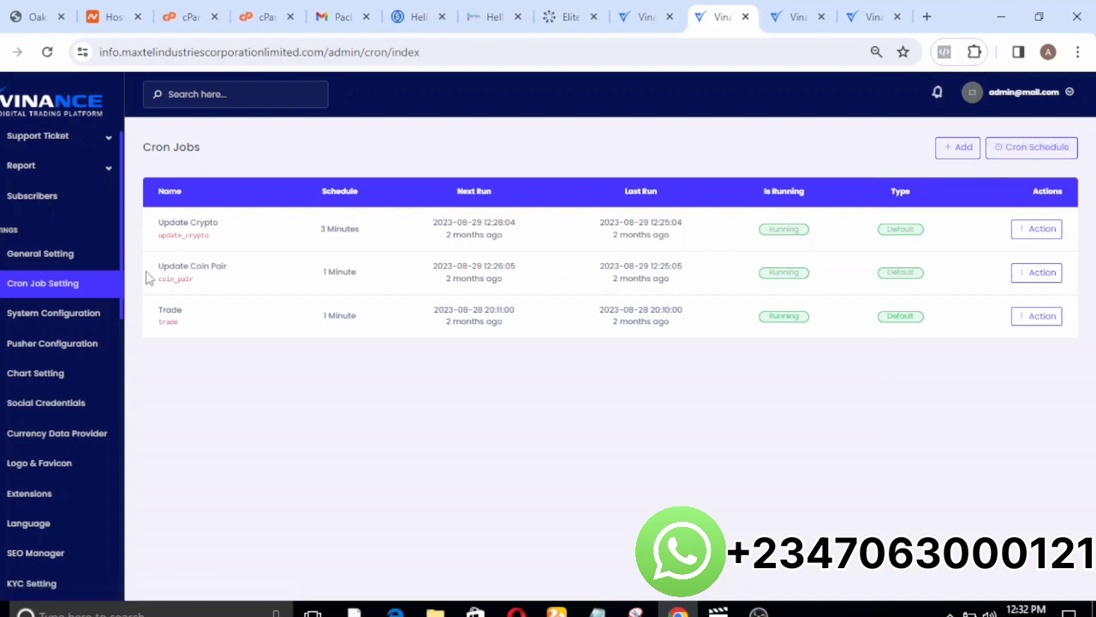
pyautogui.click(1028, 275)
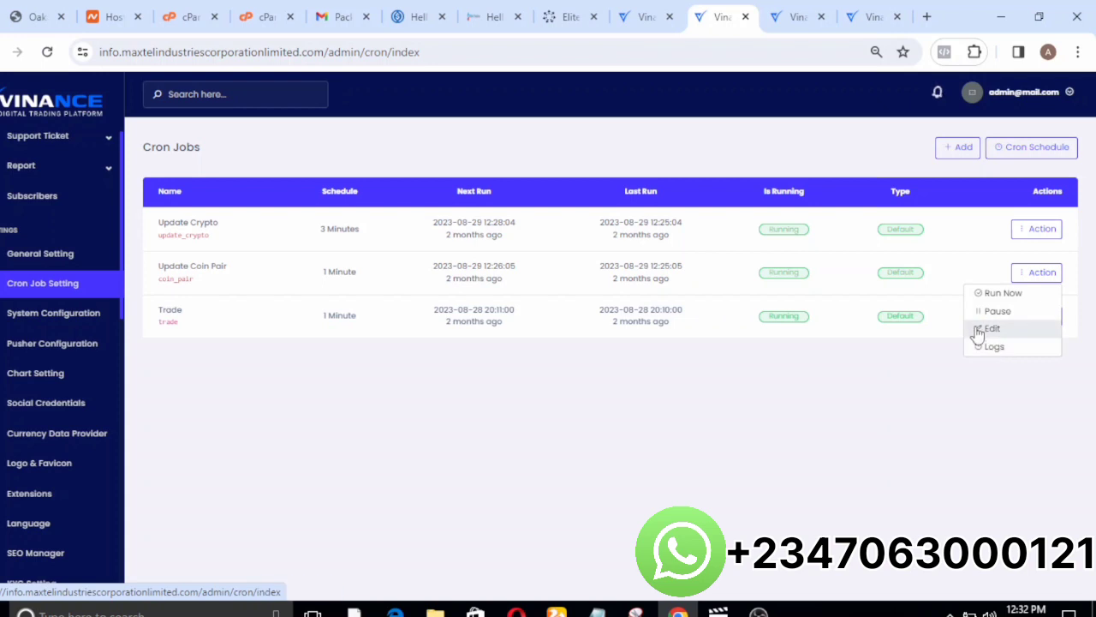
# Switch KYC Verification and Force Secure Password on and back off in System Configuration.
pyautogui.click(6, 323)
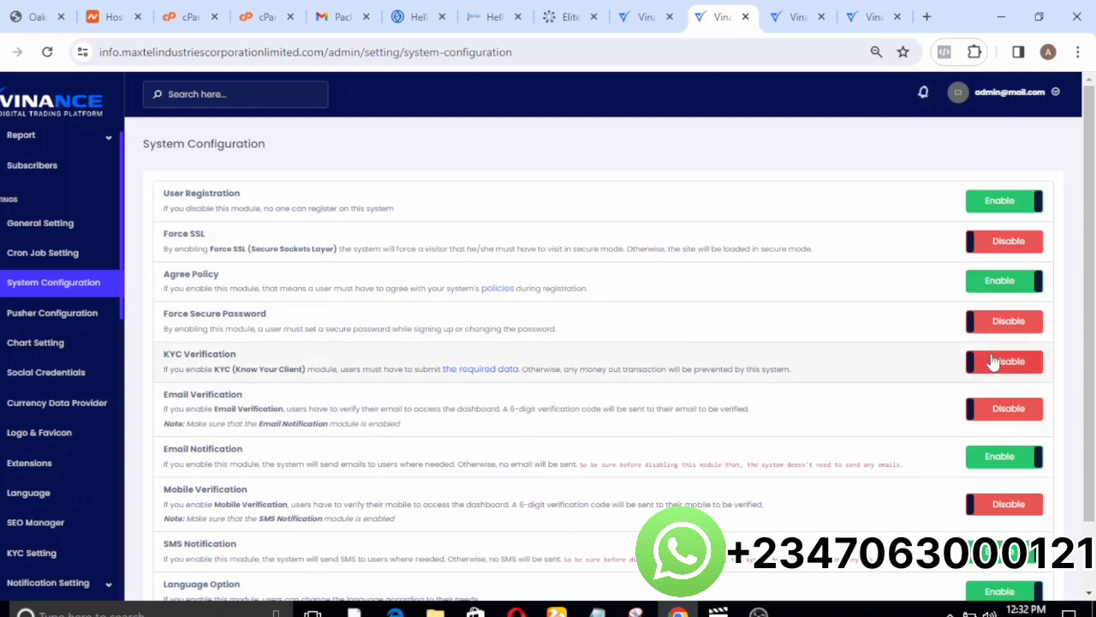
pyautogui.click(973, 374)
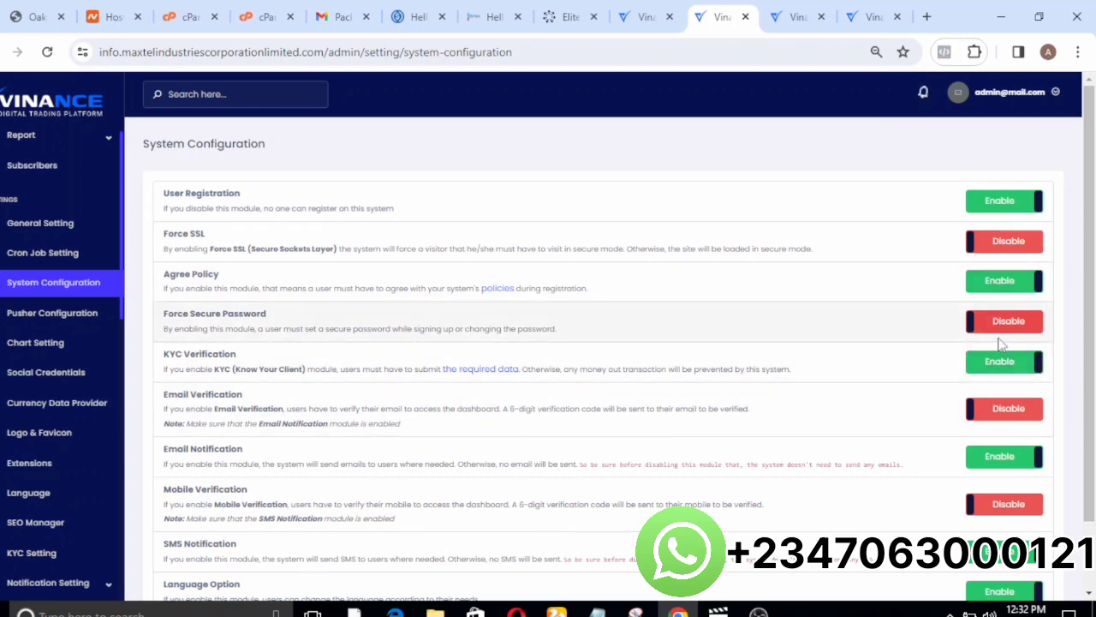
pyautogui.click(992, 370)
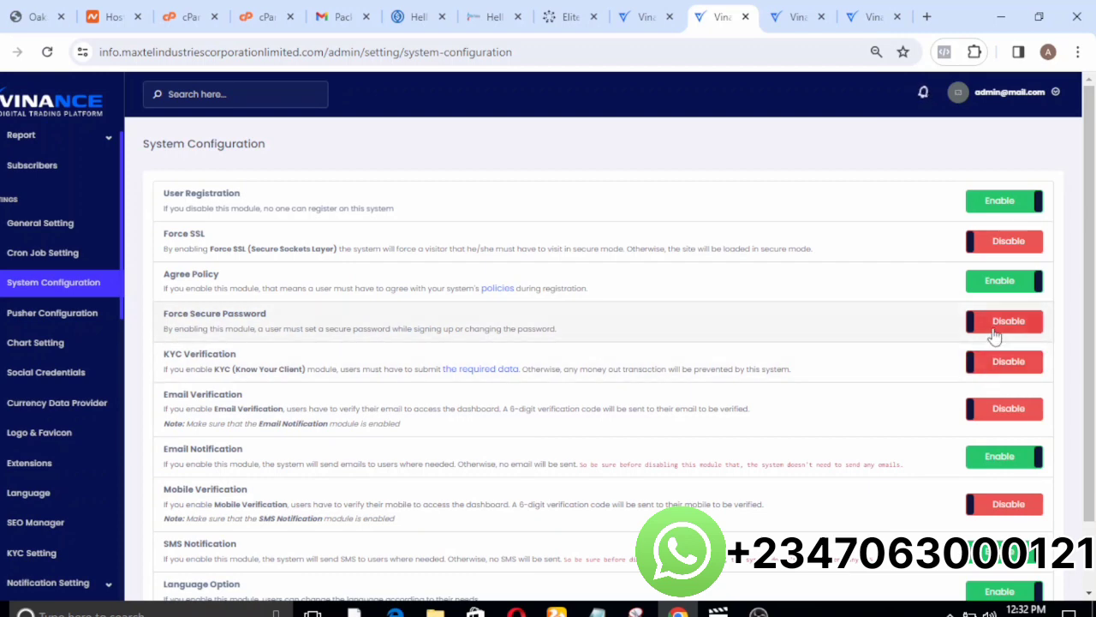
pyautogui.click(994, 331)
pyautogui.click(993, 332)
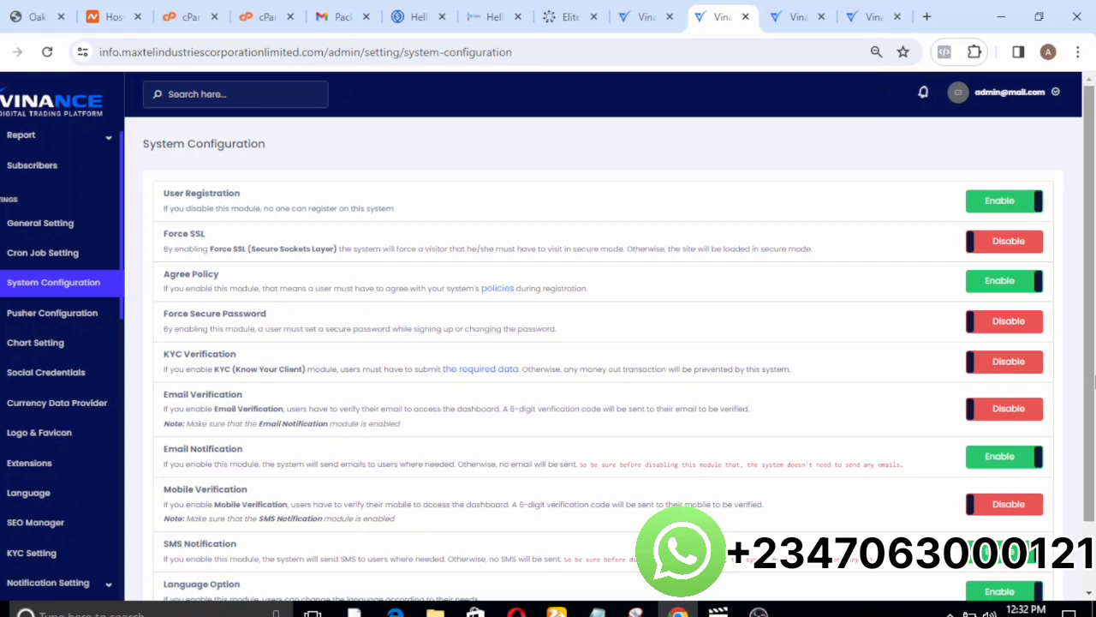
# Look over the remaining System Configuration modules and the TradingView widget code in Chart Configuration.
pyautogui.scroll(-2, 849, 441)
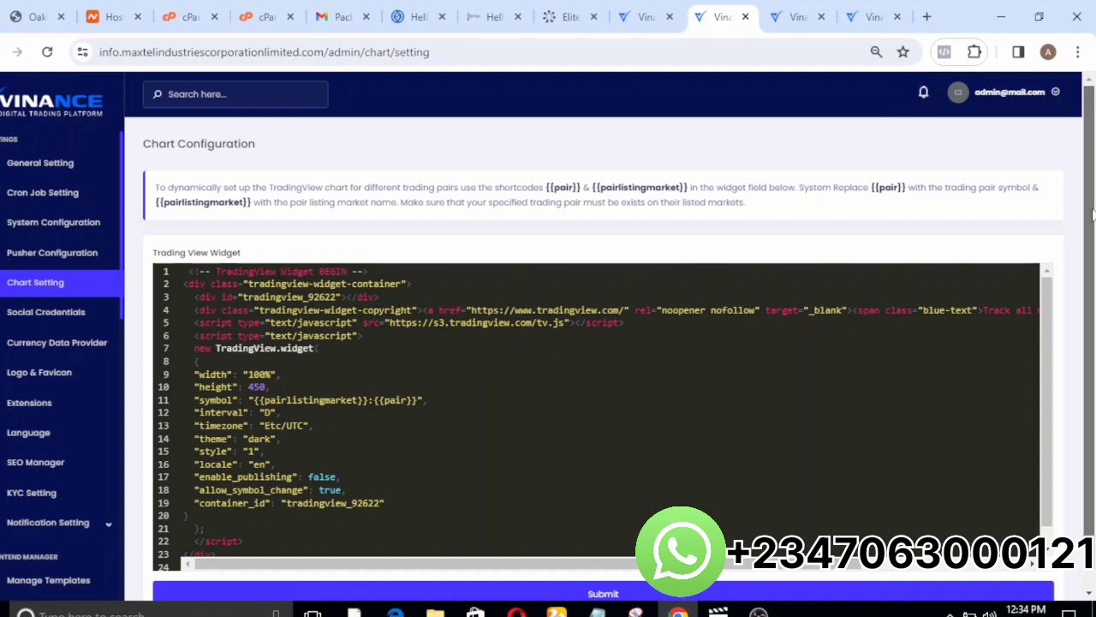
pyautogui.scroll(-1, 1093, 214)
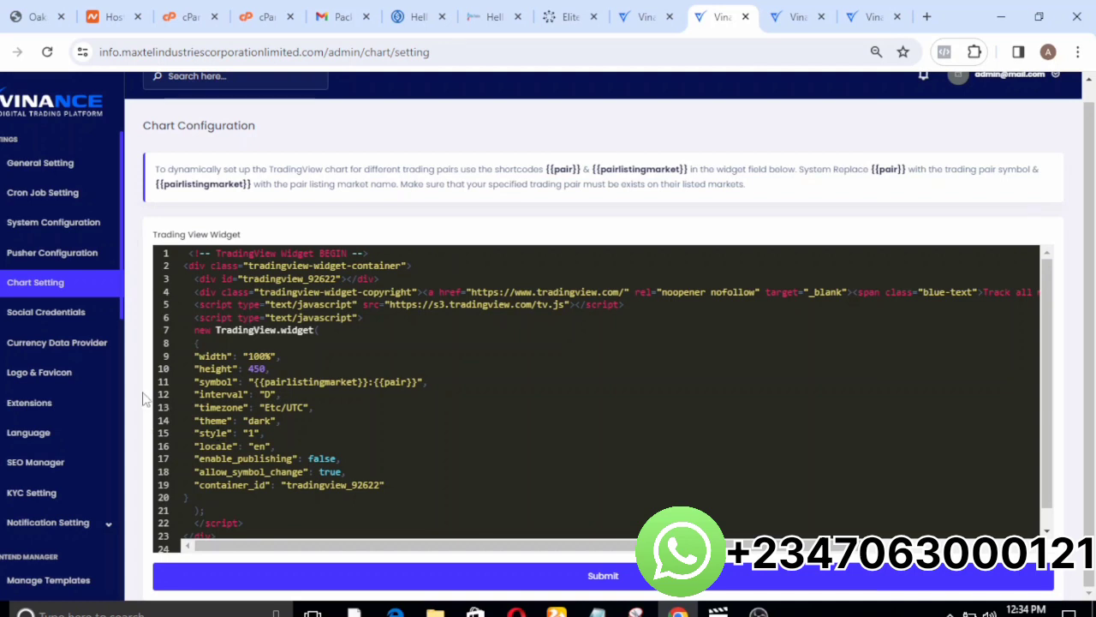
# View the Social Login Credentials and Coinmarketcap's API key settings under Currency Data Provider without changing them.
pyautogui.click(28, 316)
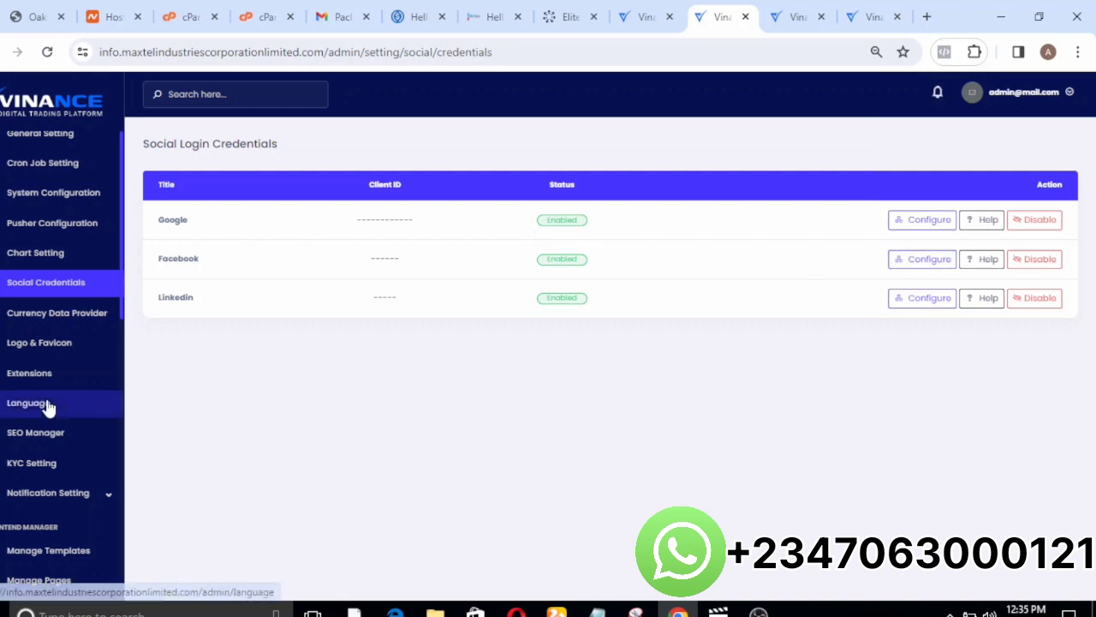
pyautogui.click(48, 325)
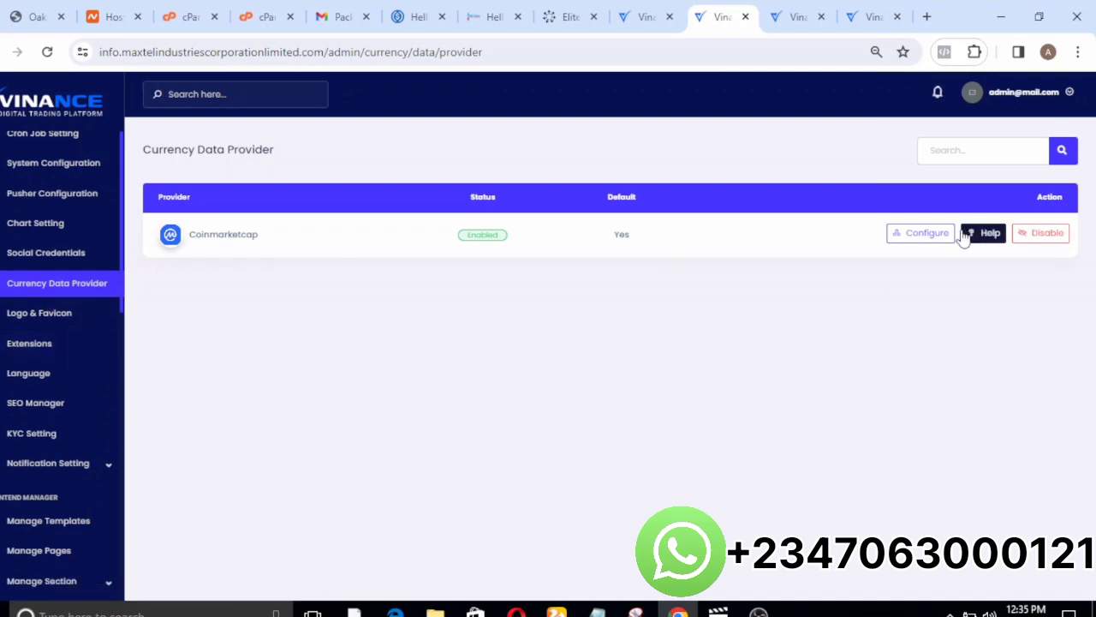
pyautogui.click(928, 236)
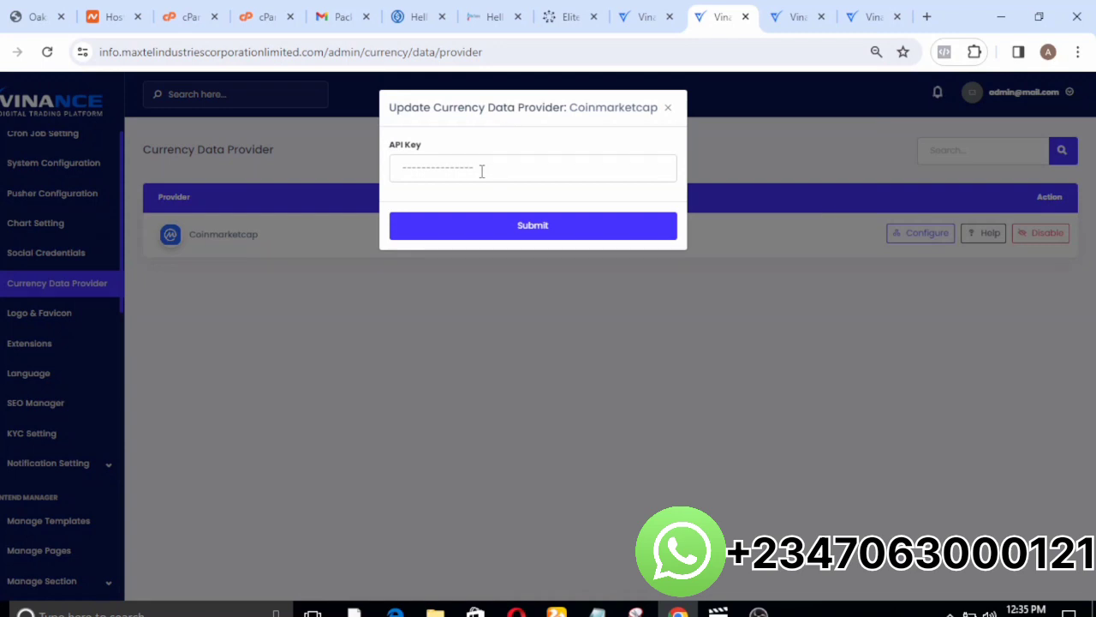
pyautogui.click(669, 110)
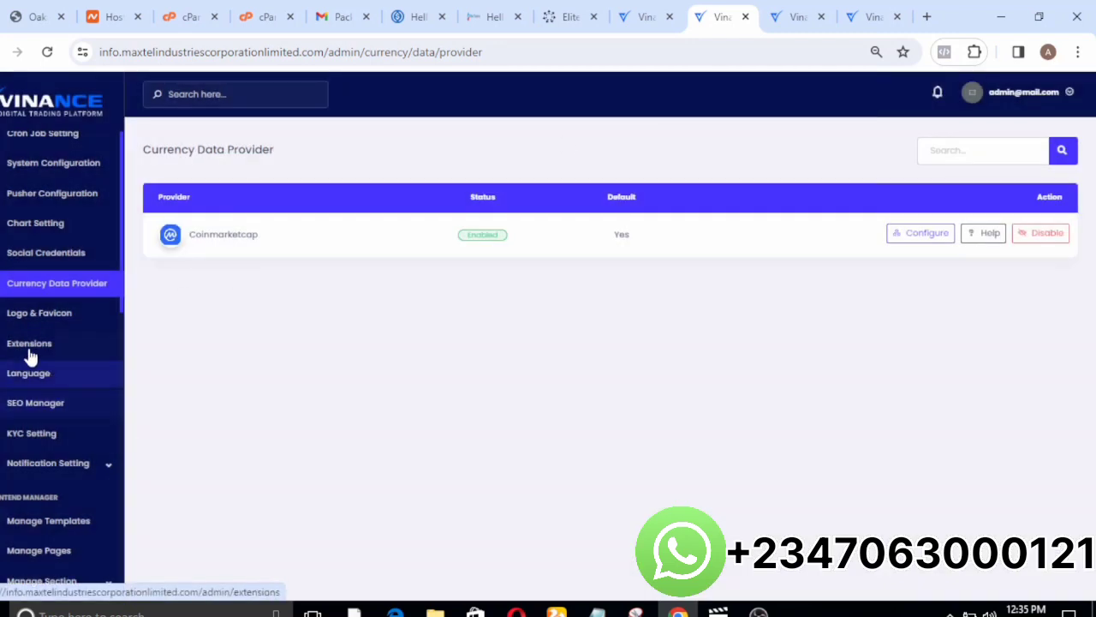
# View the Logo & Favicon page and open the file picker for the dark-background logo without choosing a file.
pyautogui.click(26, 319)
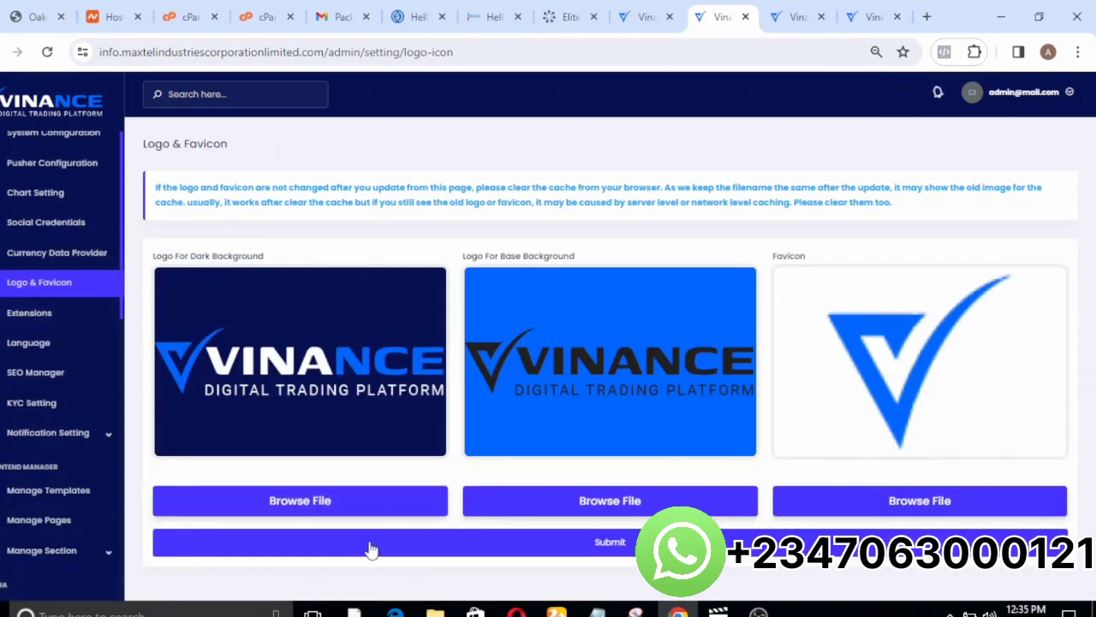
pyautogui.click(337, 512)
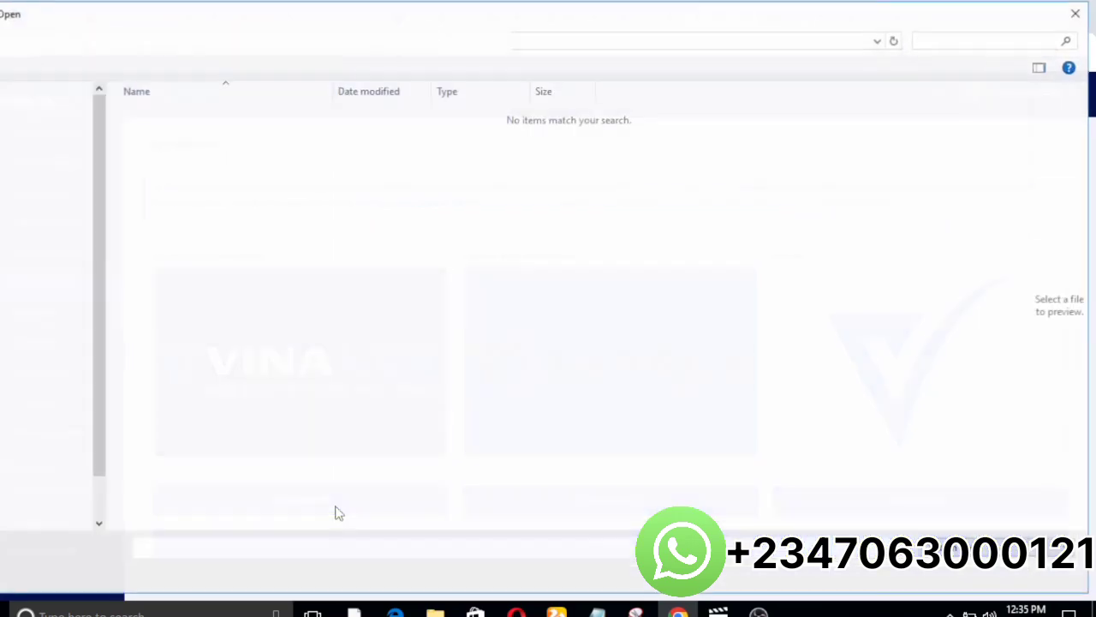
pyautogui.click(1037, 573)
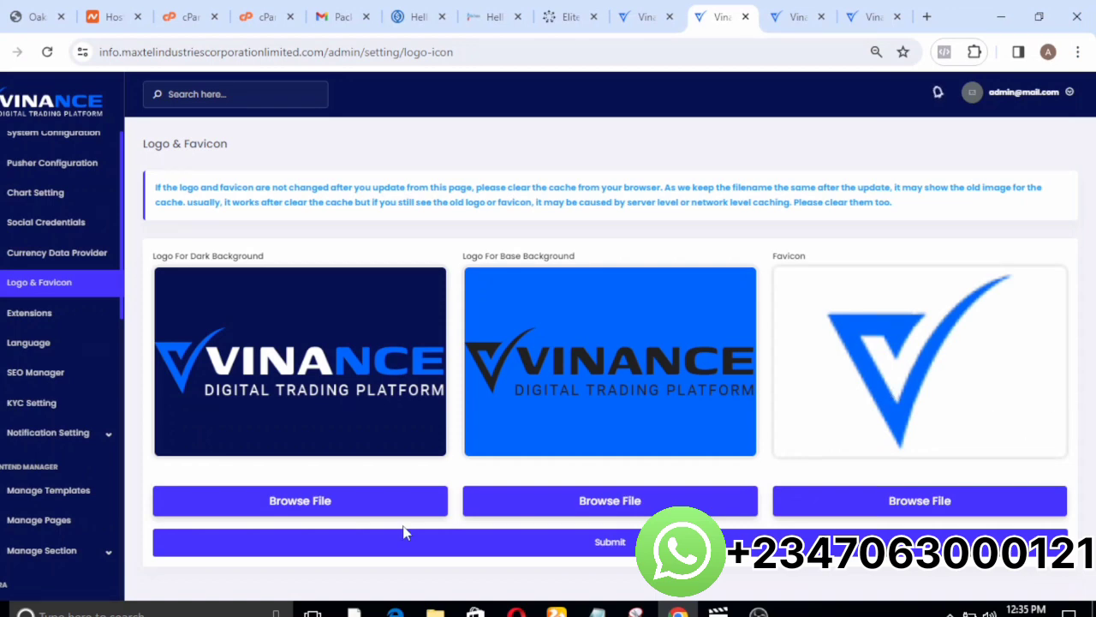
# View the Extensions list and the Custom Captcha configuration without submitting.
pyautogui.click(19, 315)
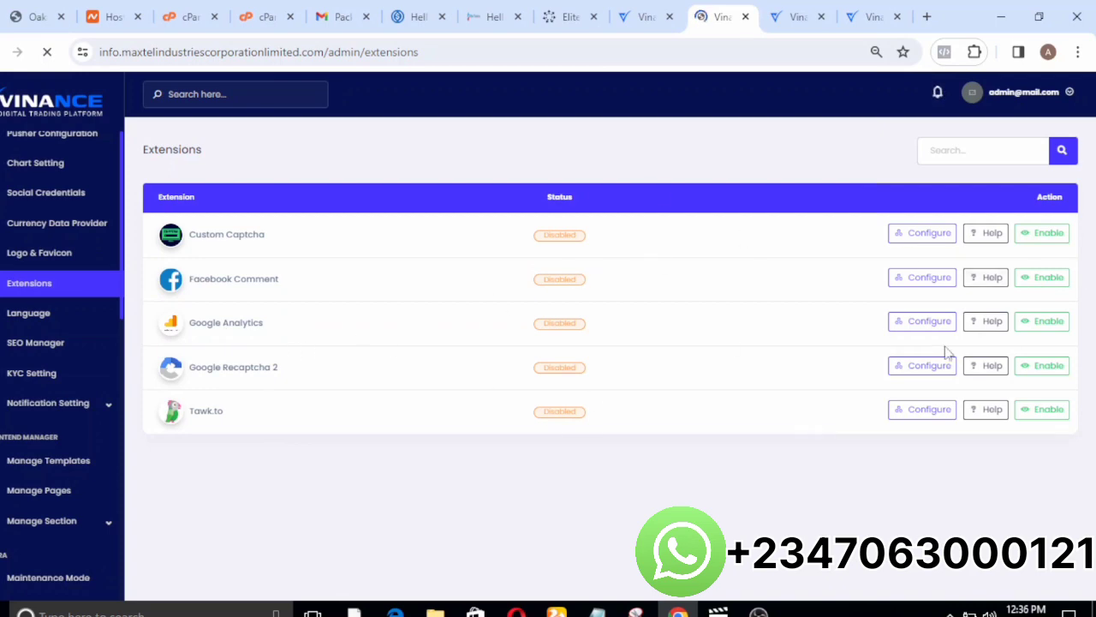
pyautogui.click(922, 233)
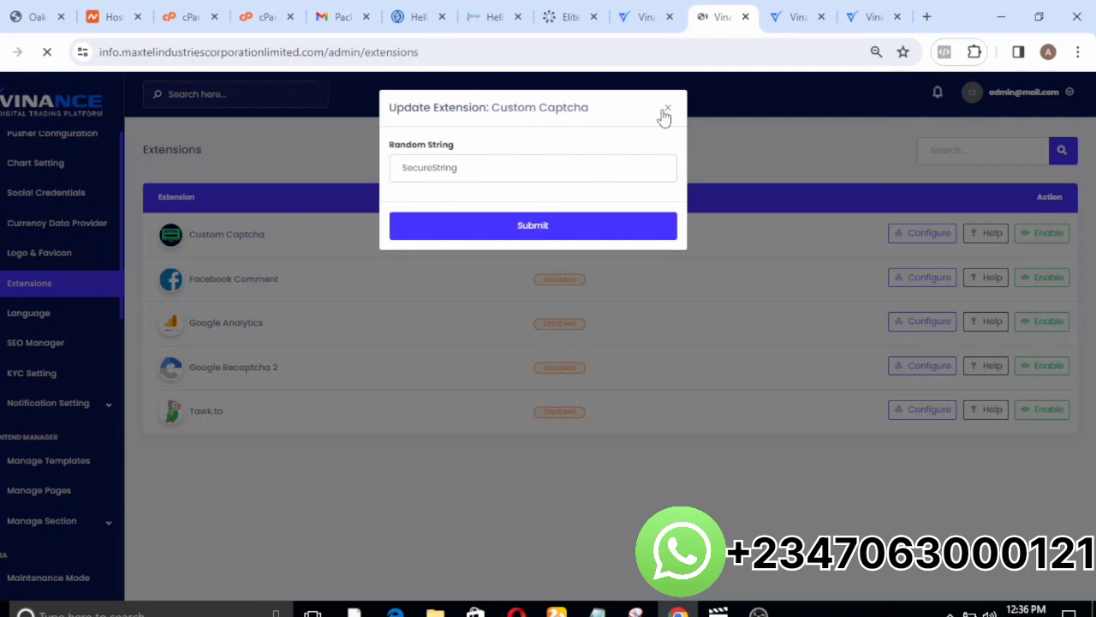
pyautogui.click(667, 111)
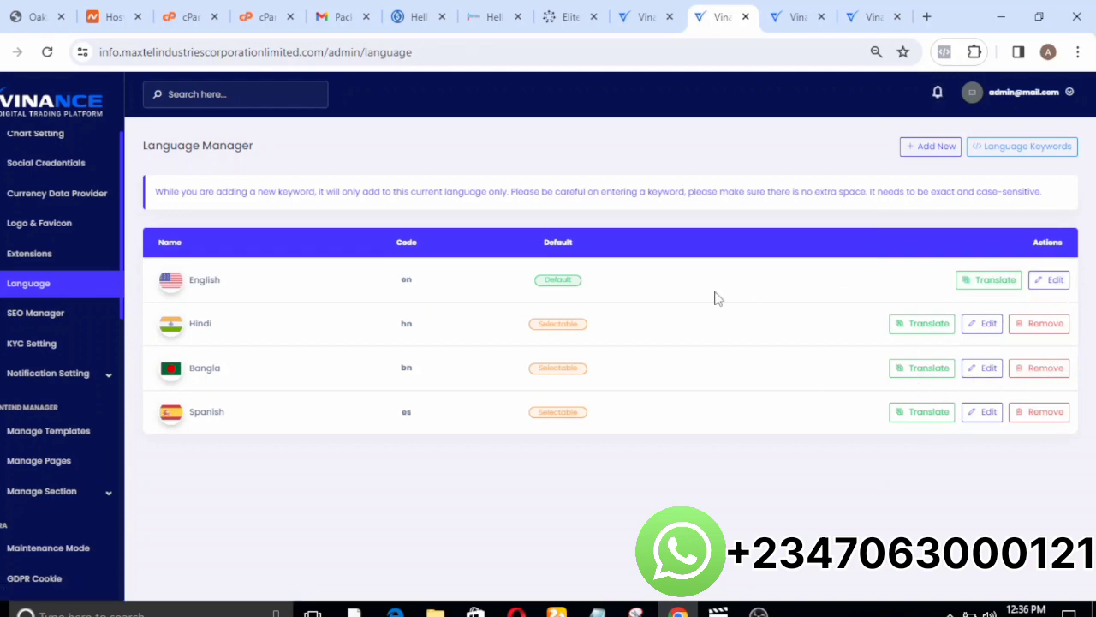
# View the KYC Setting form, return to the admin dashboard and dismiss the Cron Job Setting Instruction dialog.
pyautogui.click(32, 319)
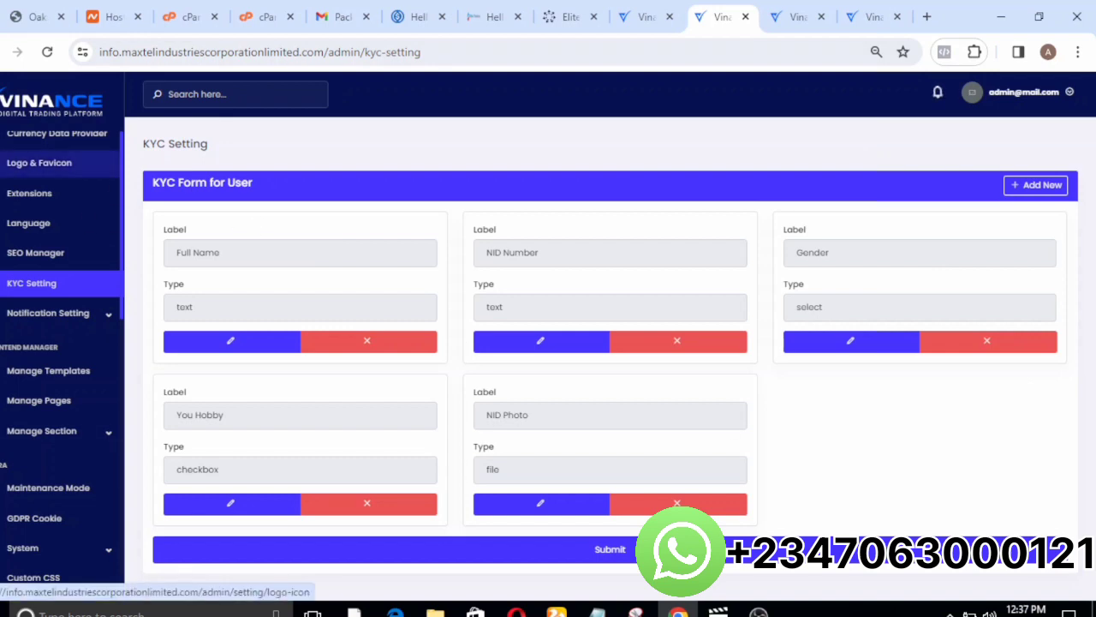
pyautogui.click(7, 119)
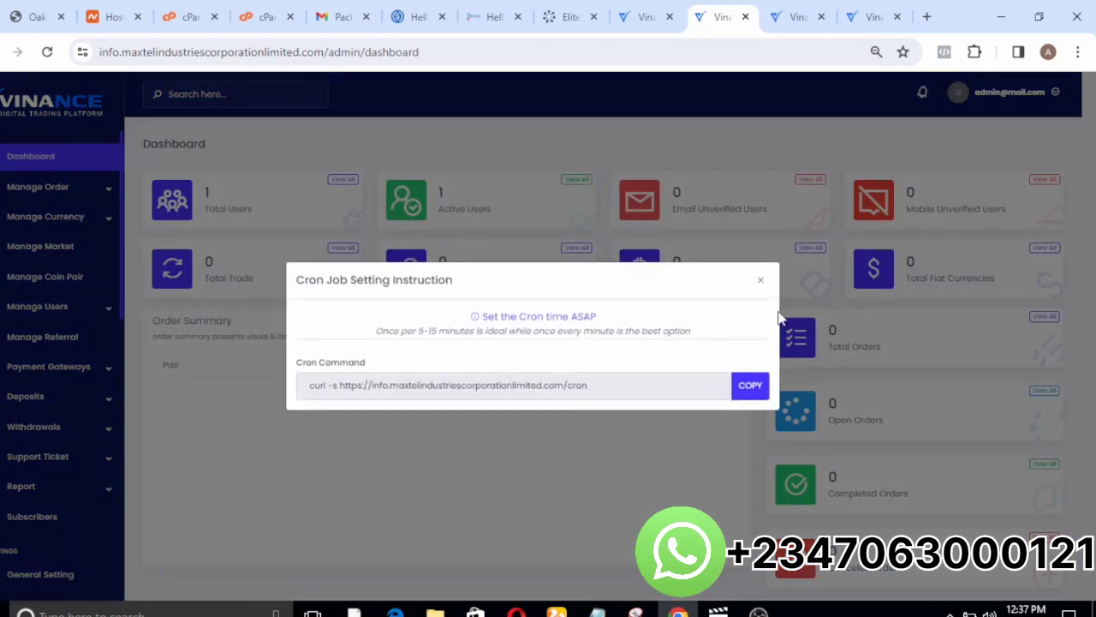
pyautogui.click(755, 282)
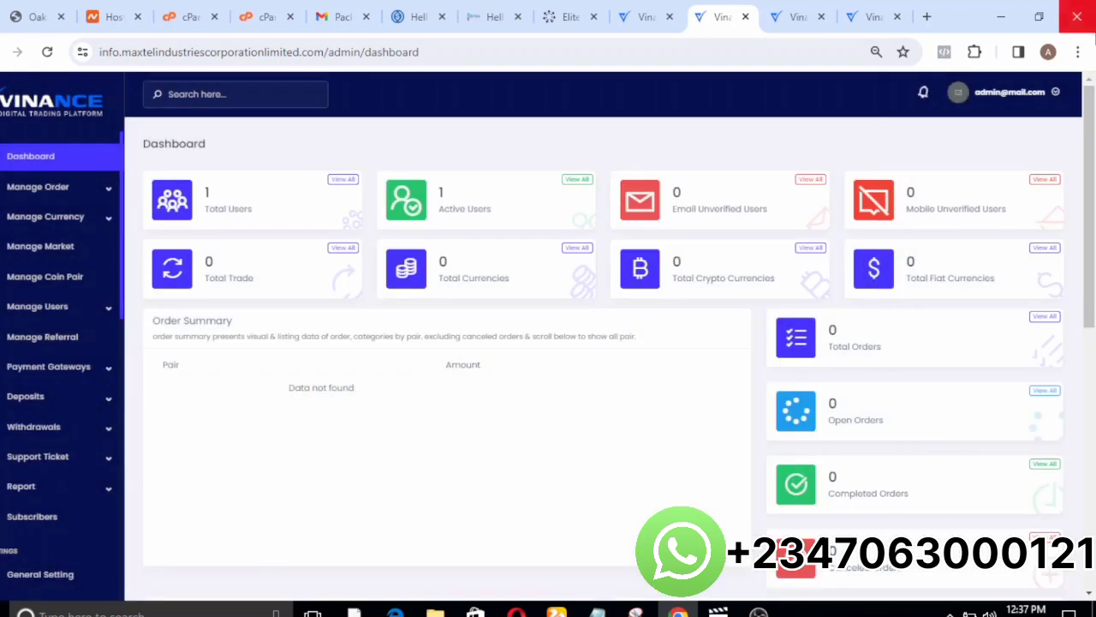
# Open namecheap.com in a new browser tab and view its domain registration home page.
pyautogui.click(927, 17)
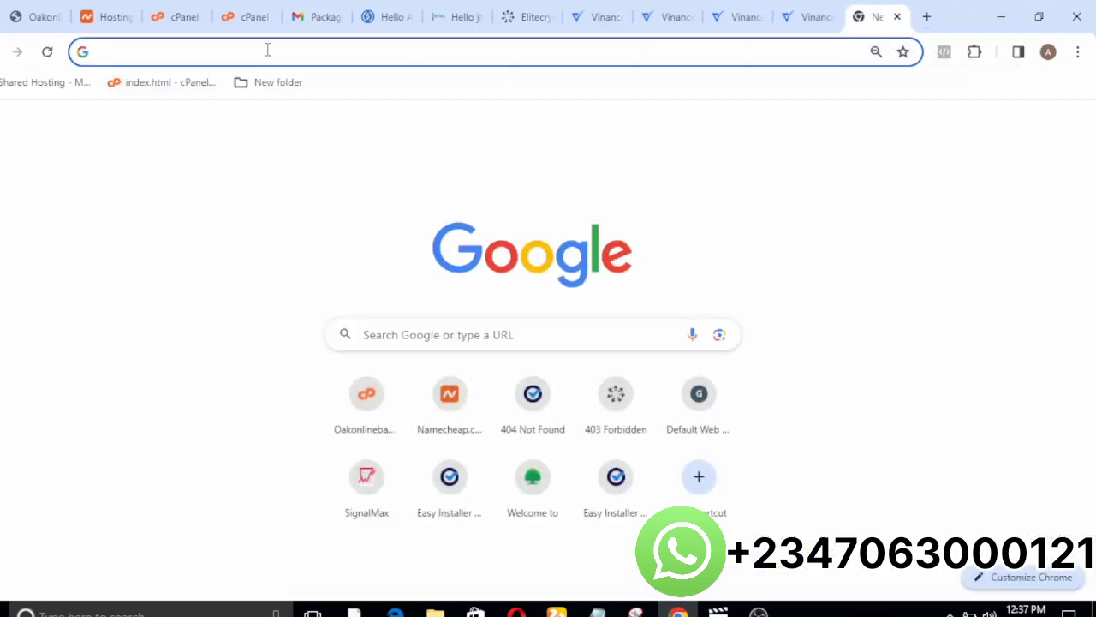
pyautogui.write('namec')
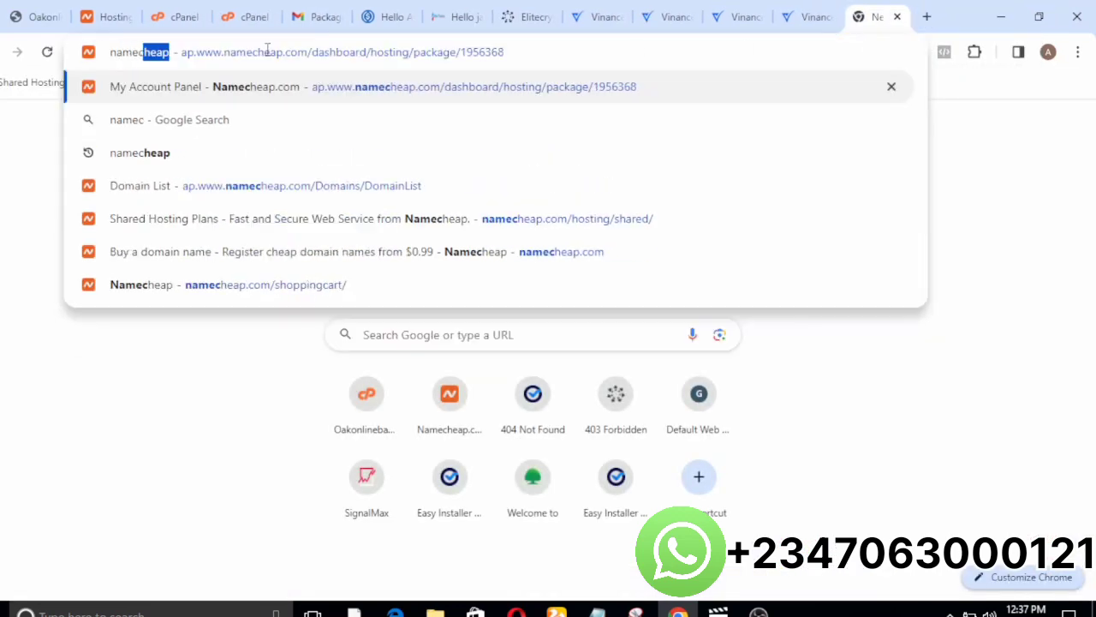
pyautogui.write('heao')
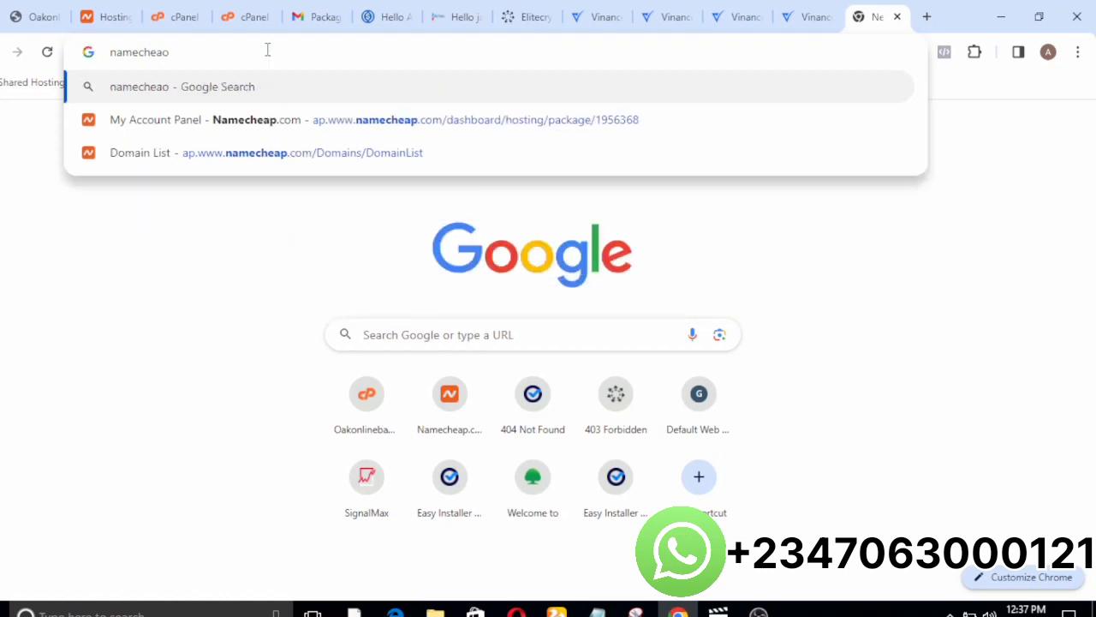
pyautogui.press('BackSpace')
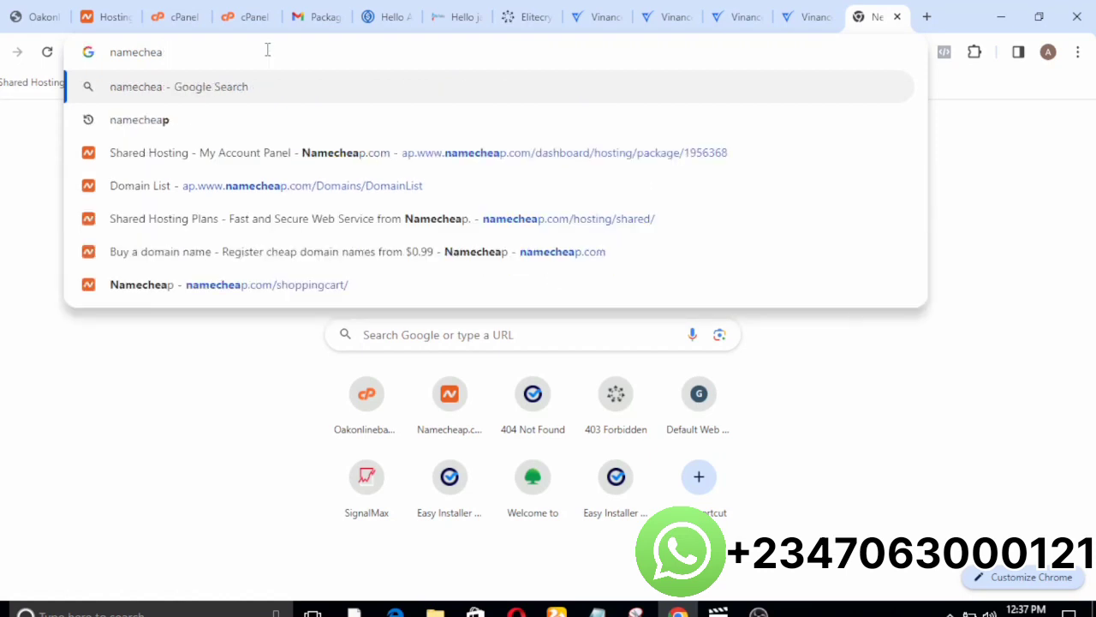
pyautogui.write('p.com')
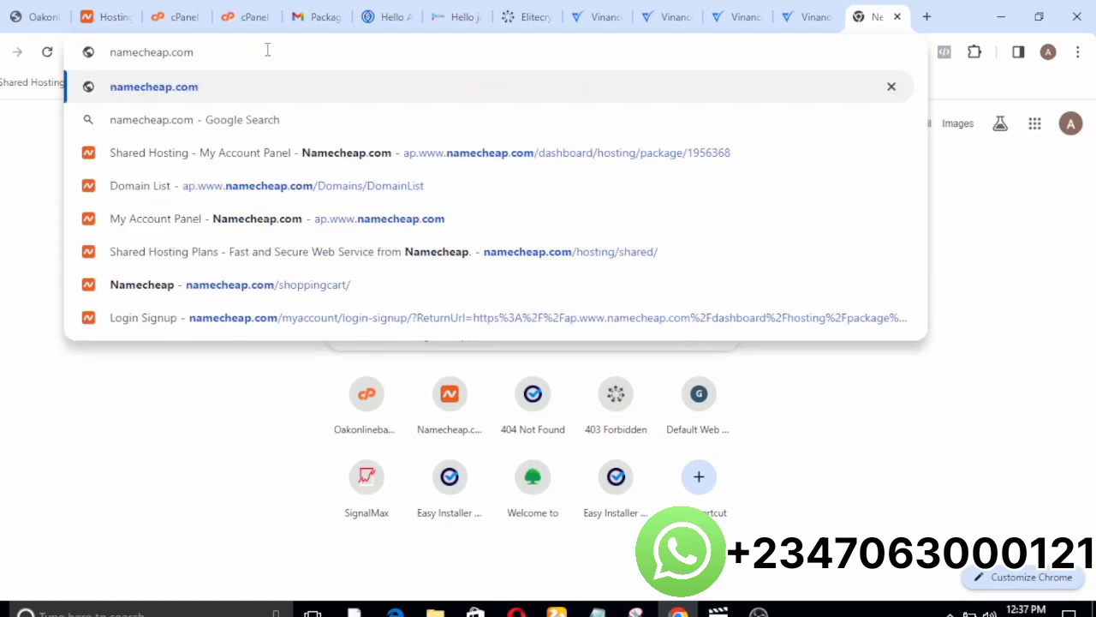
pyautogui.press('Return')
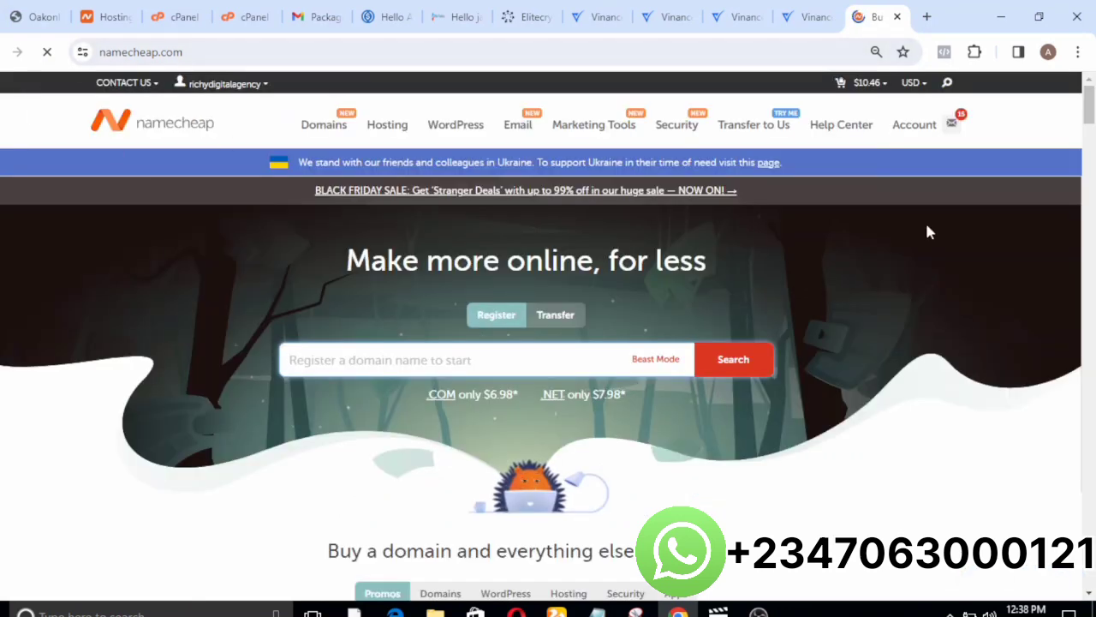
pyautogui.moveTo(1090, 110)
pyautogui.mouseDown()
pyautogui.moveTo(1091, 204)
pyautogui.moveTo(1088, 90)
pyautogui.mouseUp()
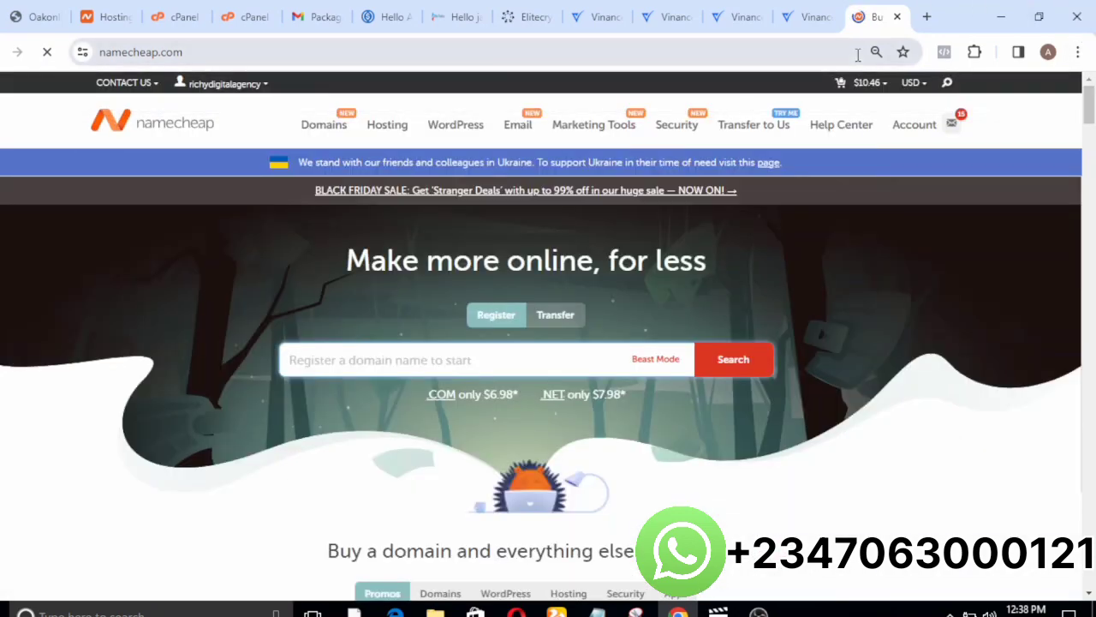
pyautogui.moveTo(874, 89)
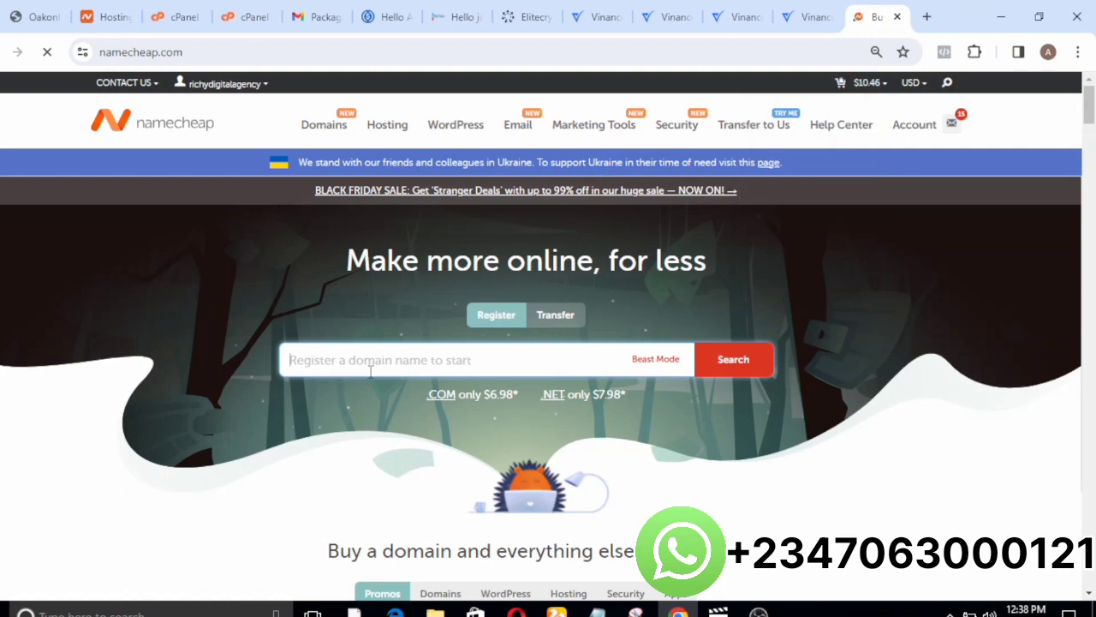
# Search for the domain vinancebee.com and add it to the cart.
pyautogui.write('vinancebee.com')
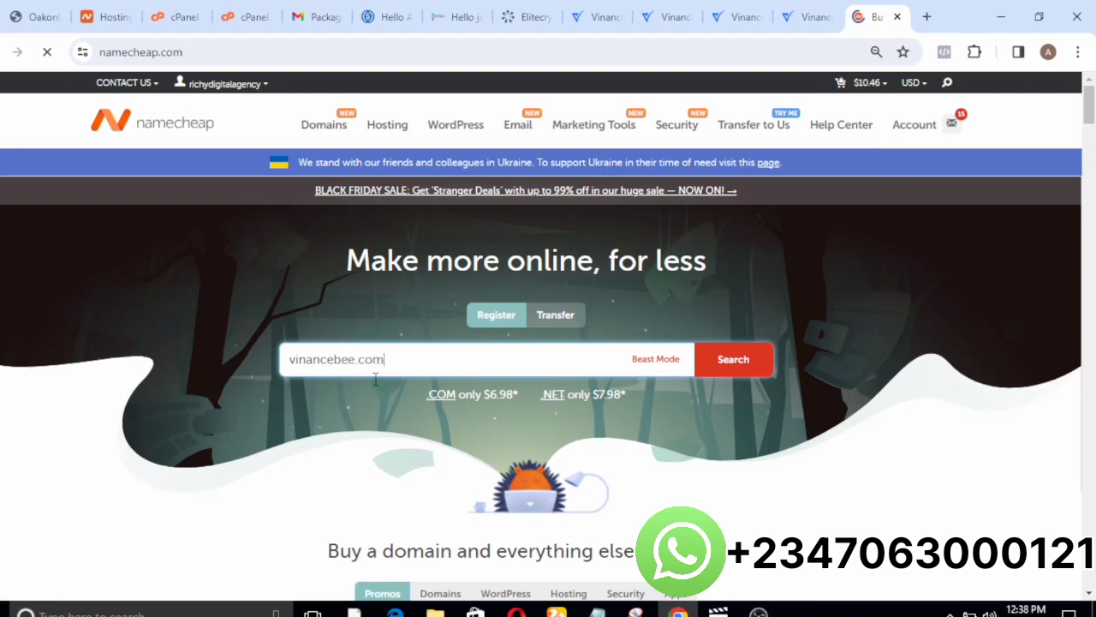
pyautogui.click(736, 359)
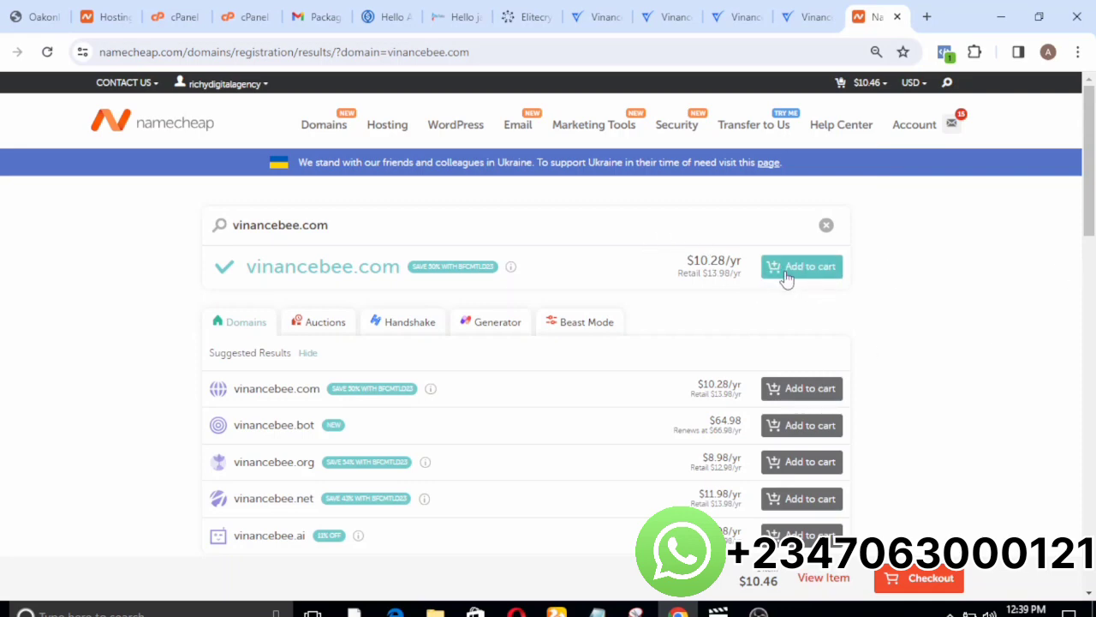
pyautogui.click(786, 273)
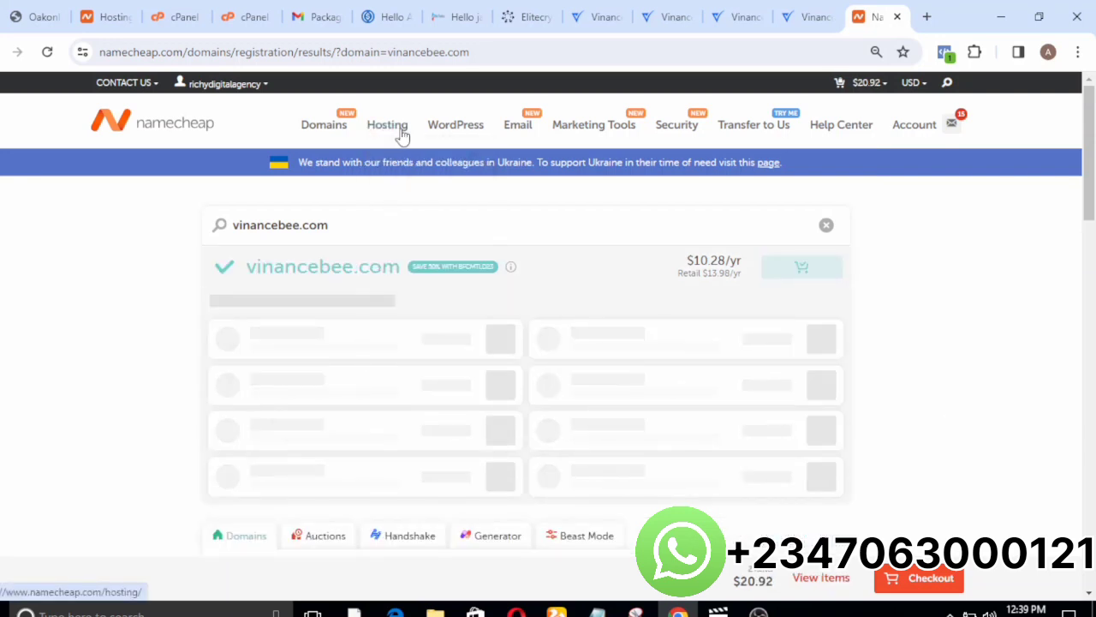
# Choose the yearly Stellar shared hosting plan with vinancebee.com as its connected domain and add it to the cart.
pyautogui.moveTo(402, 137)
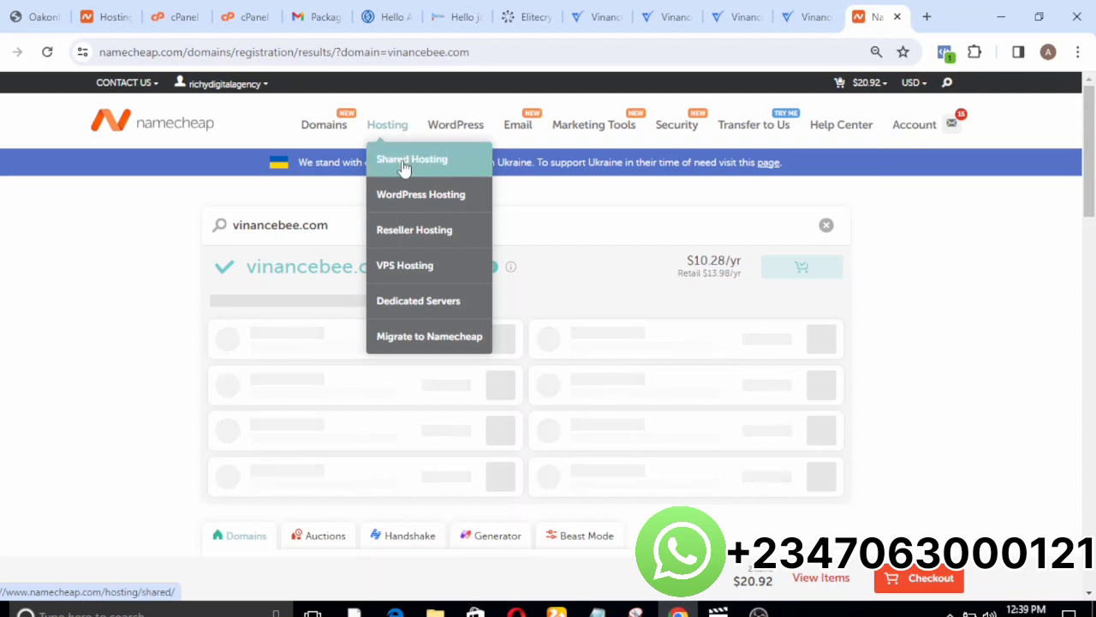
pyautogui.click(405, 166)
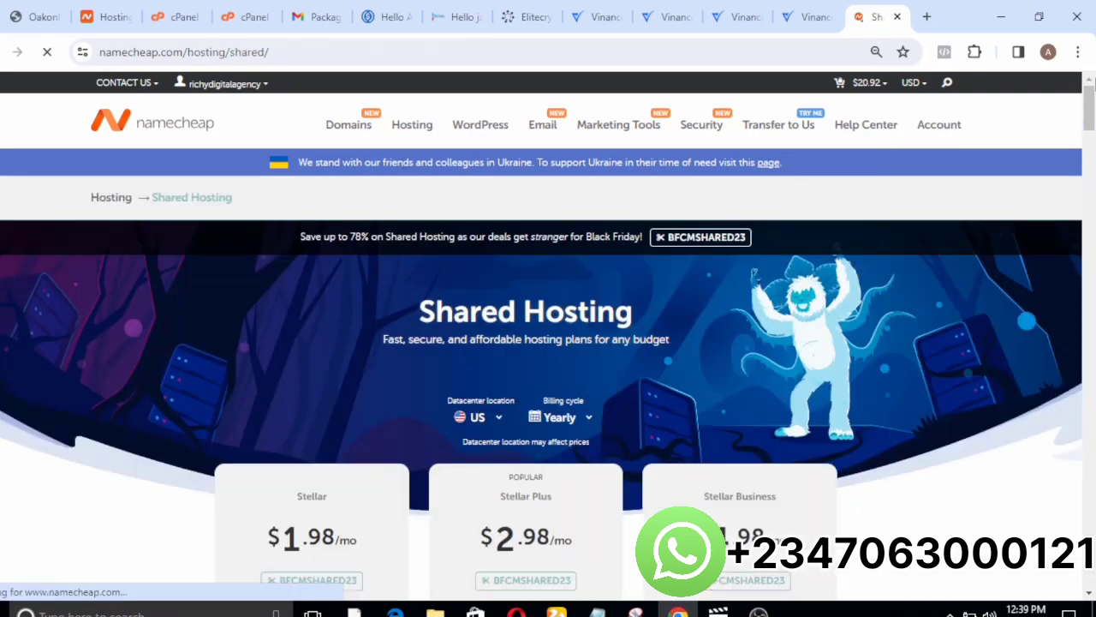
pyautogui.moveTo(1090, 117)
pyautogui.mouseDown()
pyautogui.moveTo(1090, 148)
pyautogui.moveTo(1090, 135)
pyautogui.mouseUp()
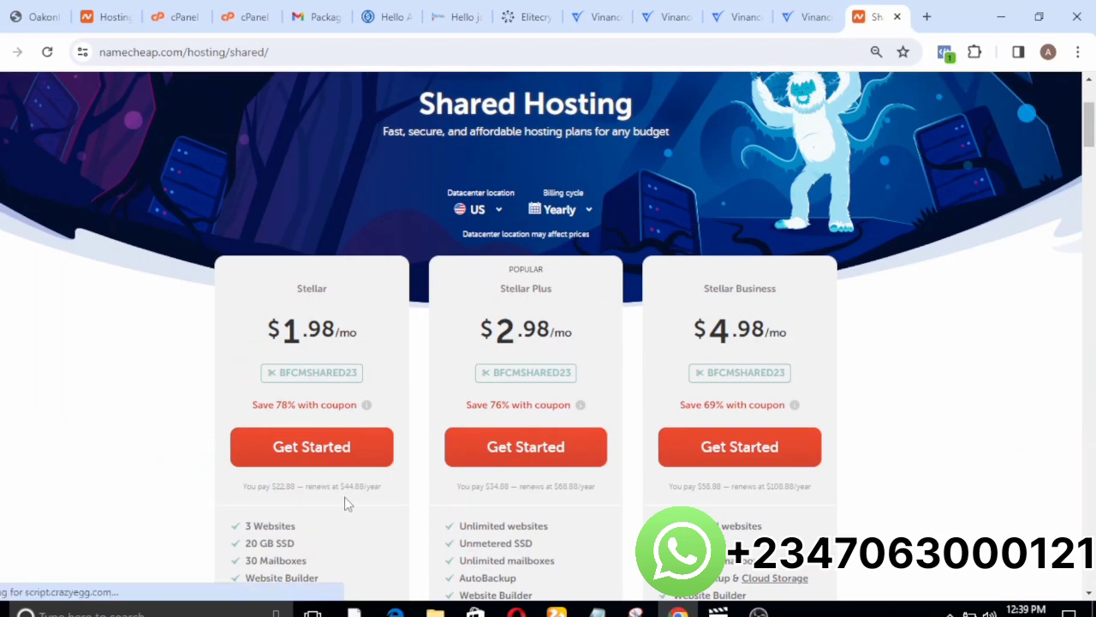
pyautogui.click(296, 437)
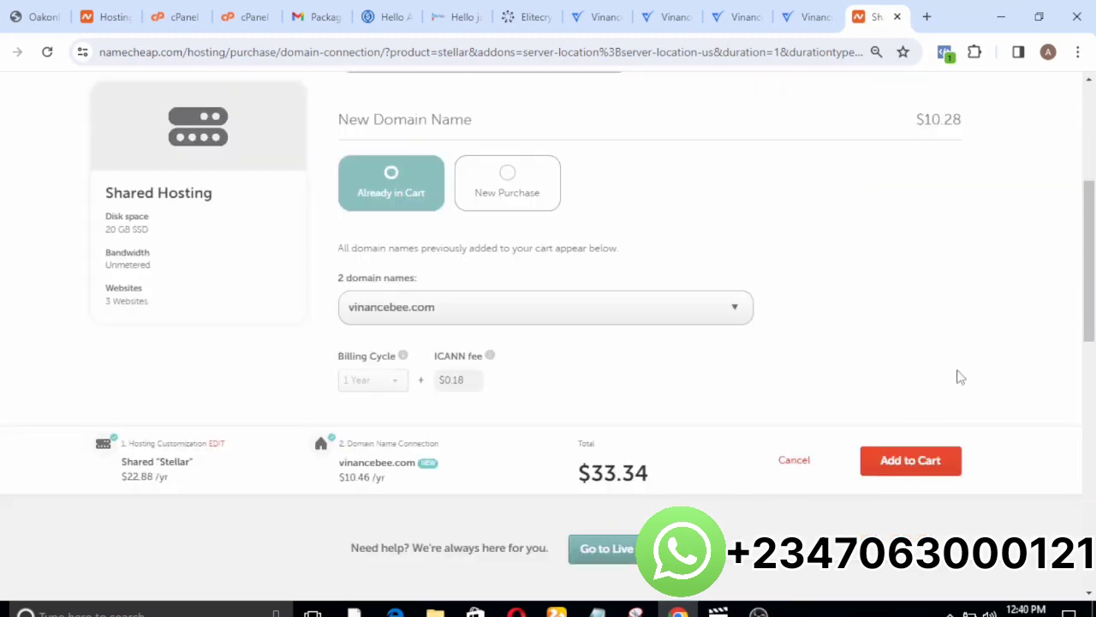
pyautogui.moveTo(1090, 279)
pyautogui.mouseDown()
pyautogui.moveTo(1093, 216)
pyautogui.moveTo(1093, 260)
pyautogui.mouseUp()
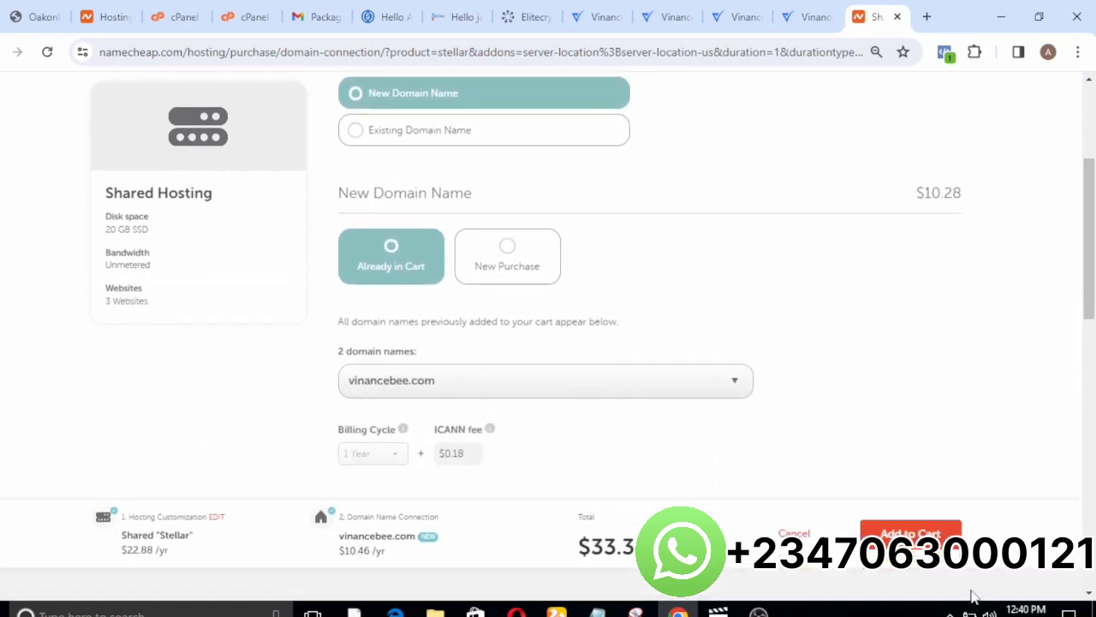
pyautogui.click(911, 533)
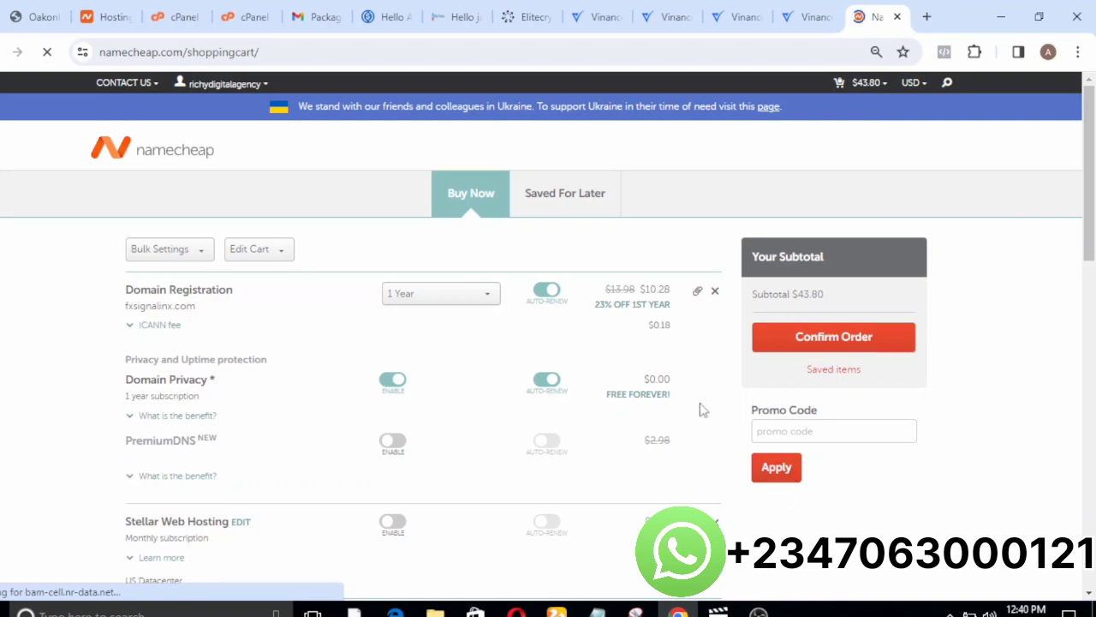
# Remove the fxsignalinx.com domain registration from the shopping cart and review the remaining items without confirming the order.
pyautogui.click(716, 294)
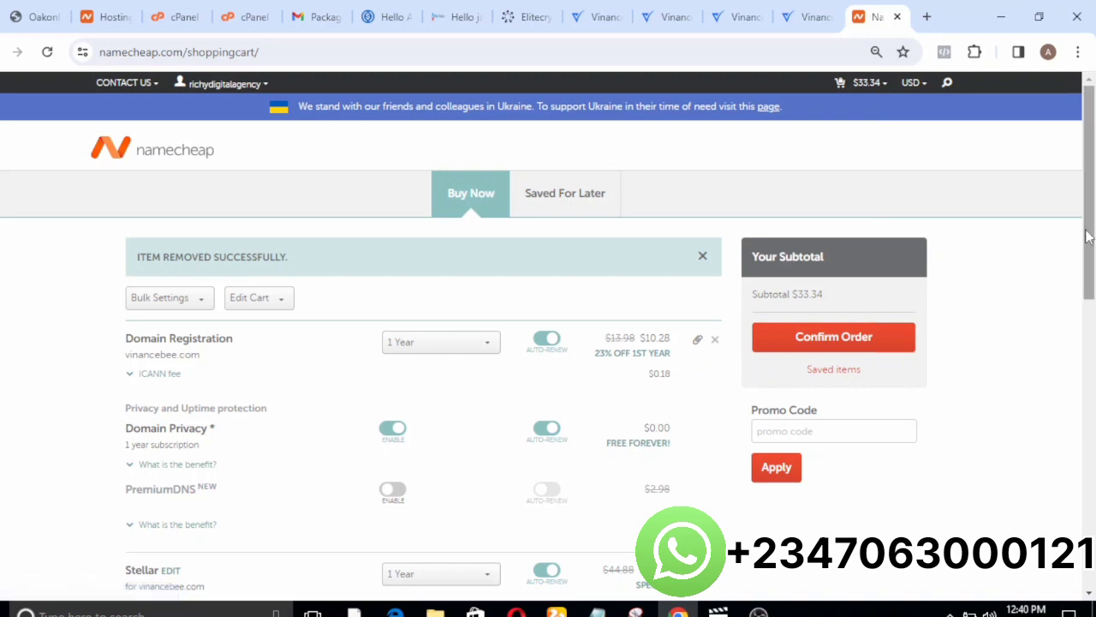
pyautogui.moveTo(1092, 235); pyautogui.dragTo(1092, 296)
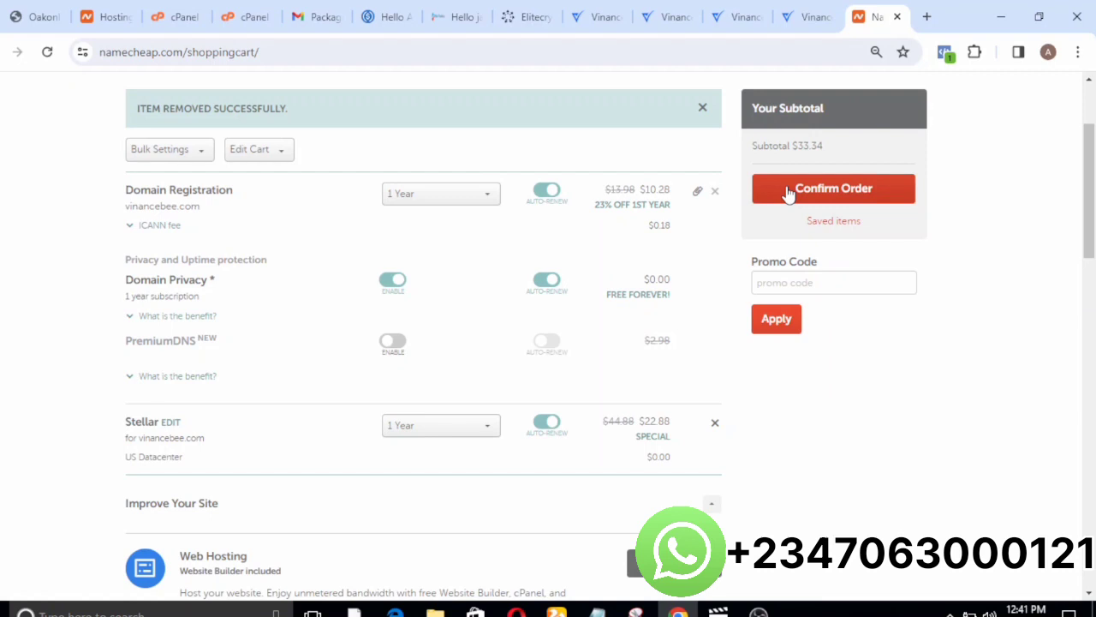
# Switch to the open cPanel tab, return to the Tools page, search for "file" and open File Manager.
pyautogui.click(248, 16)
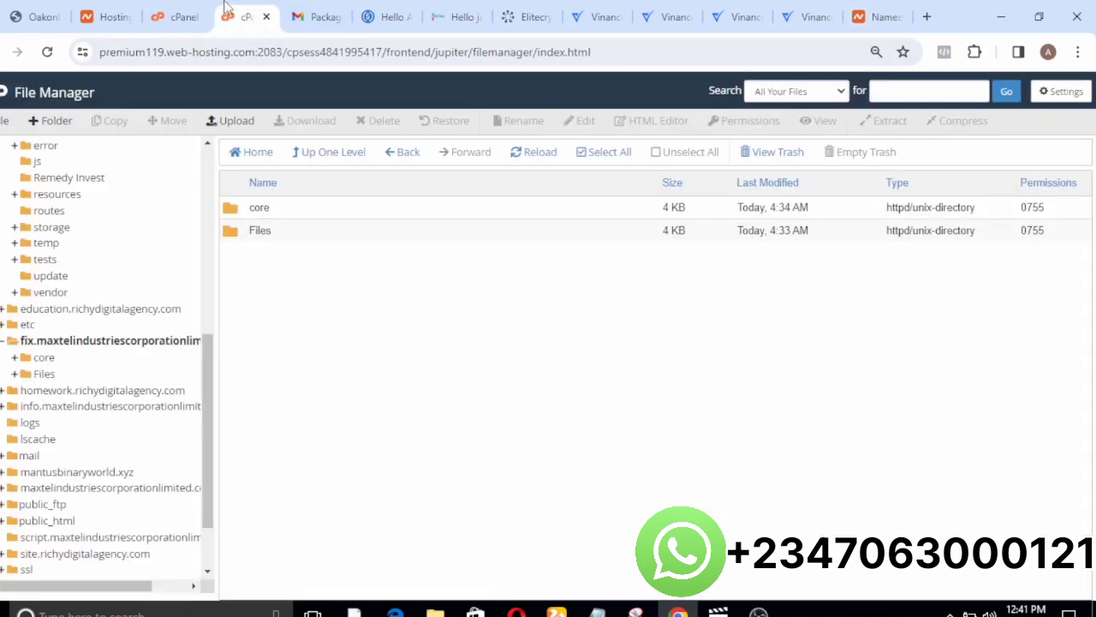
pyautogui.click(3, 94)
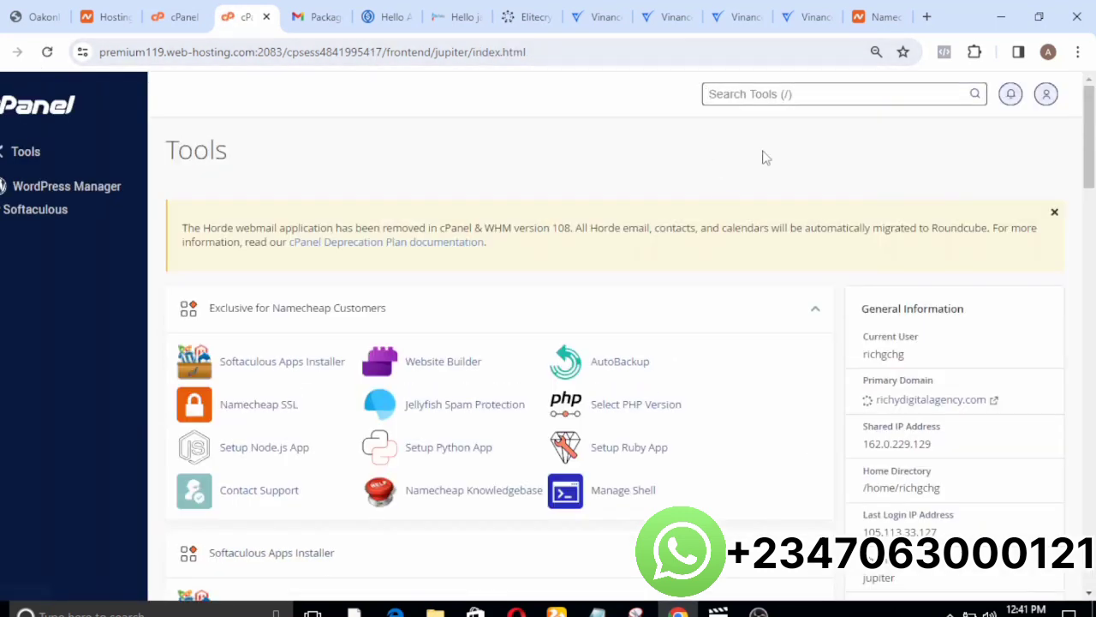
pyautogui.moveTo(1091, 116); pyautogui.dragTo(1093, 153)
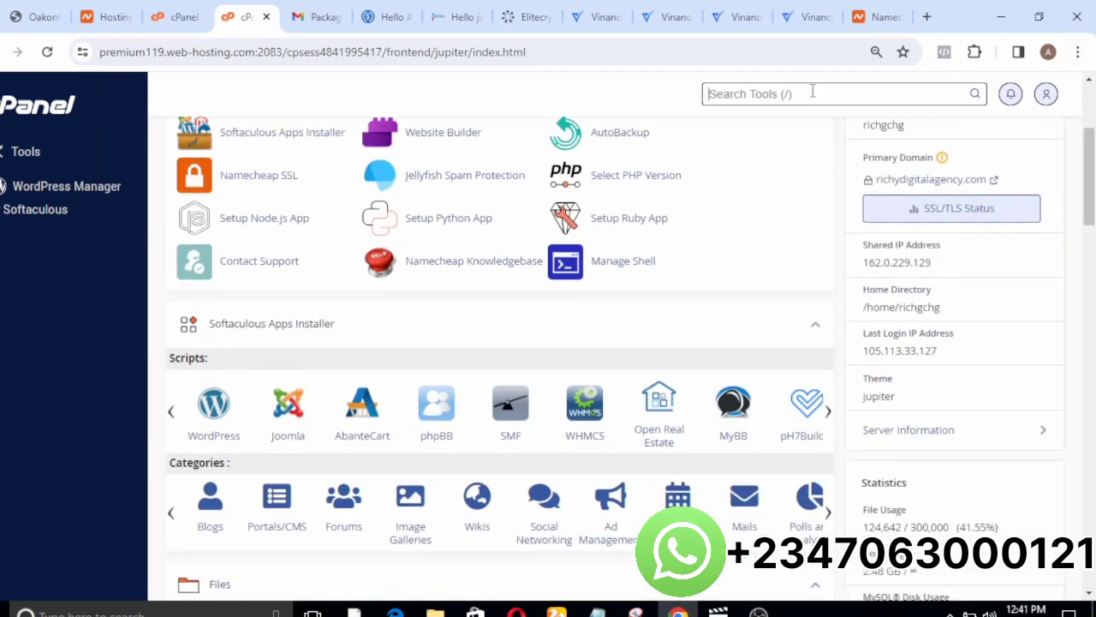
pyautogui.write('file')
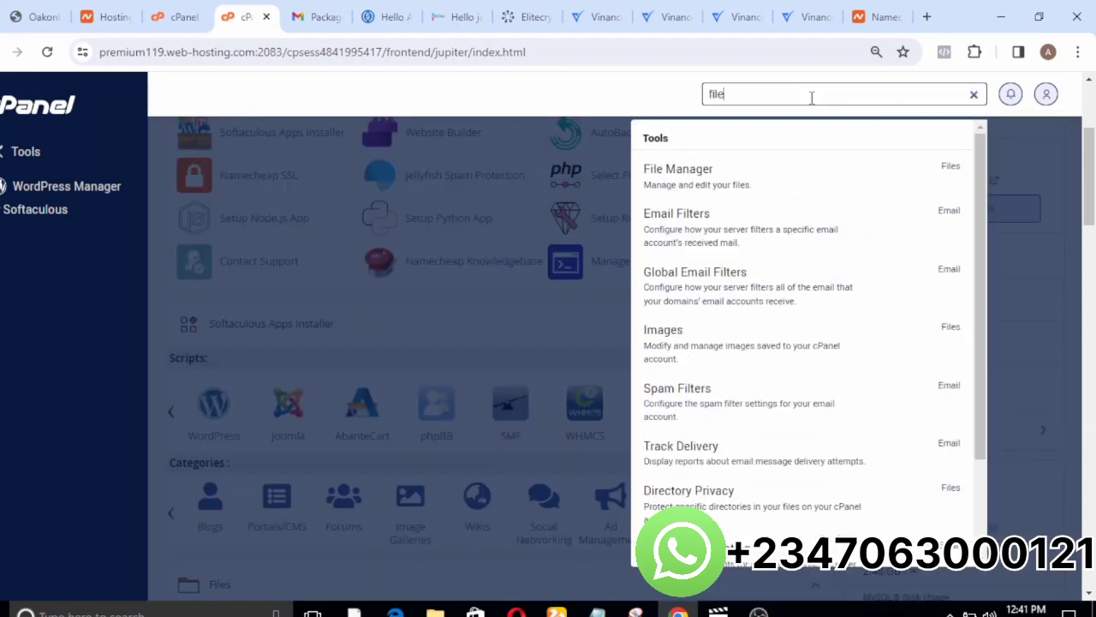
pyautogui.click(762, 188)
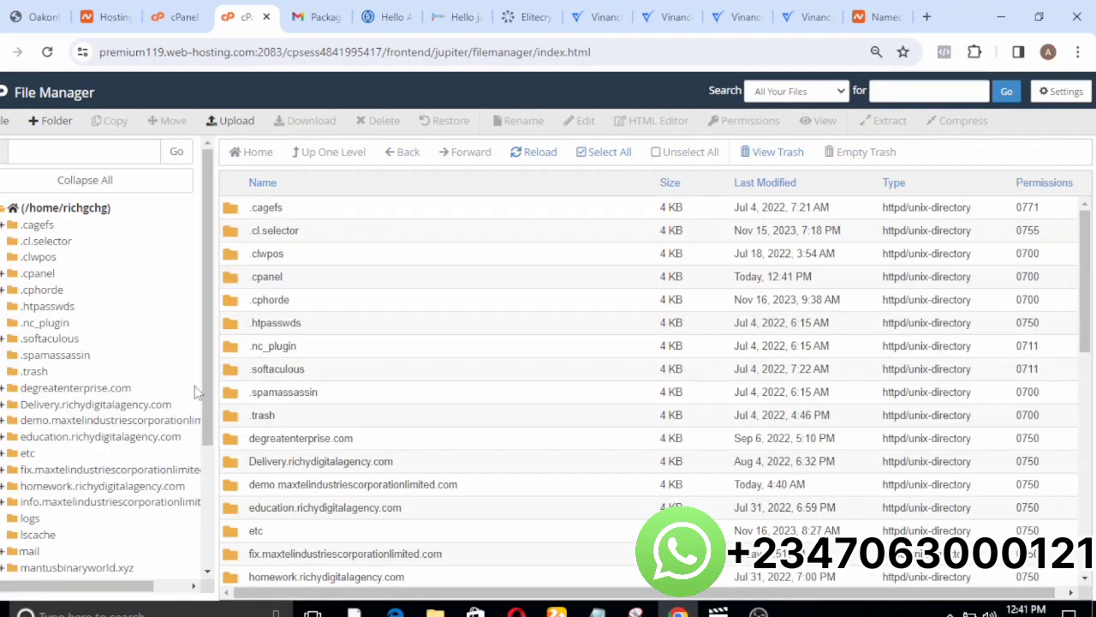
# View the public_html folder and open the file upload page for the script.maxtelindustriescorporationlimited.com folder.
pyautogui.moveTo(211, 421); pyautogui.dragTo(211, 510)
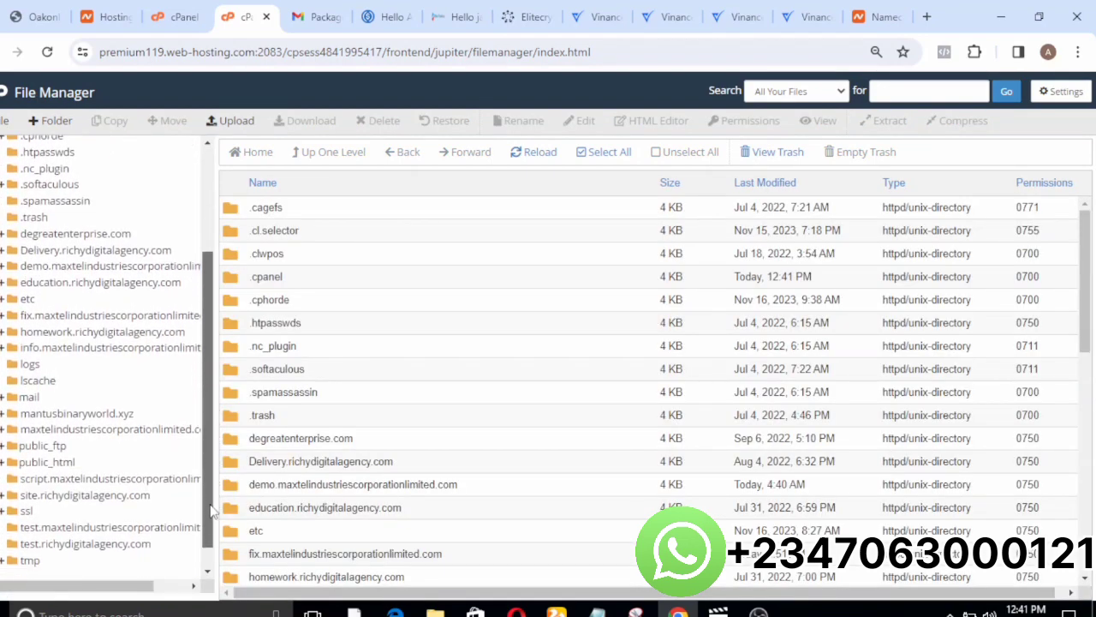
pyautogui.click(47, 463)
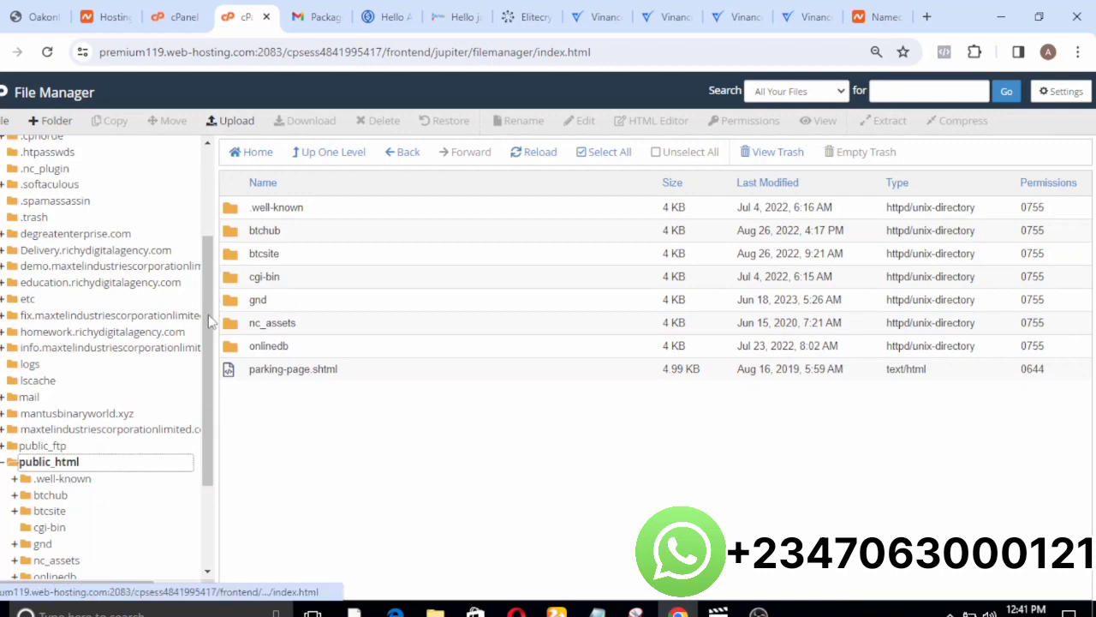
pyautogui.moveTo(208, 316); pyautogui.dragTo(210, 377)
pyautogui.scroll(-1, 210, 377)
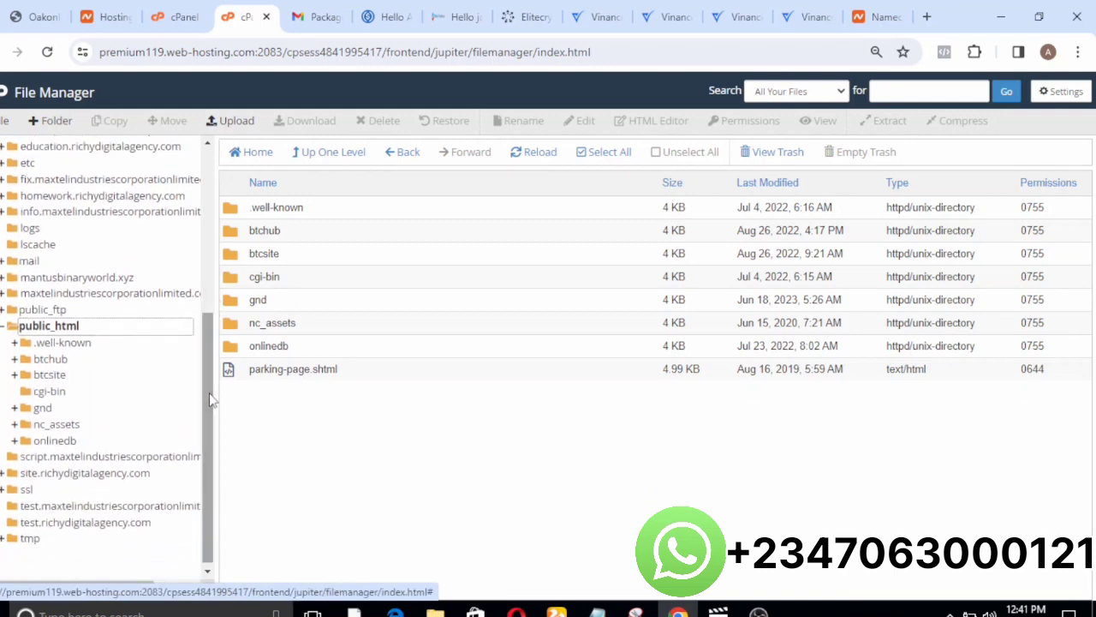
pyautogui.click(112, 456)
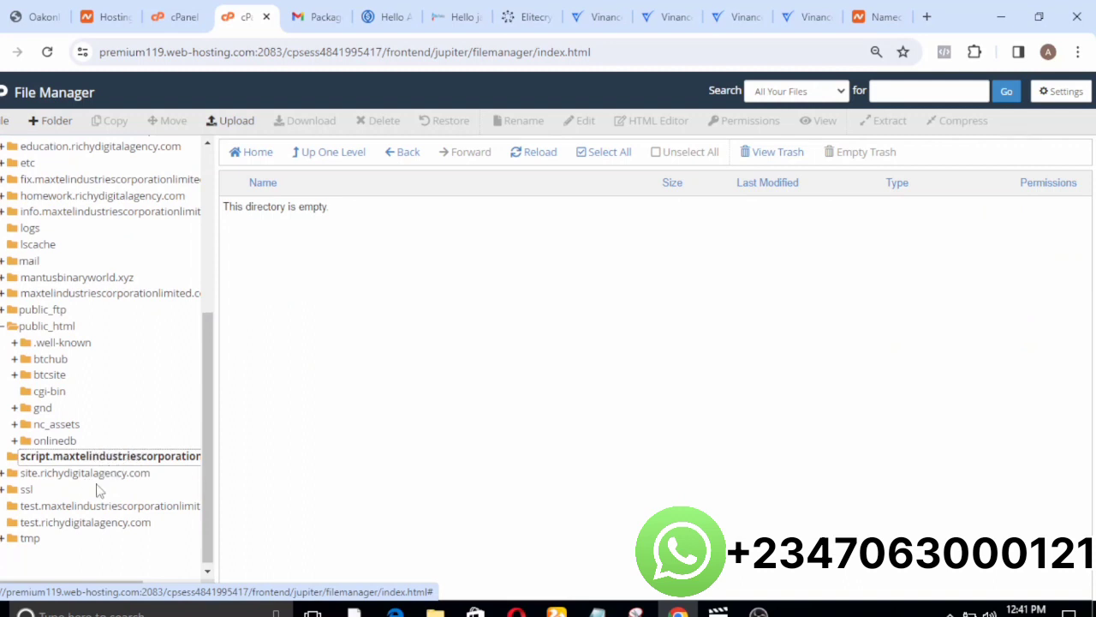
pyautogui.click(223, 122)
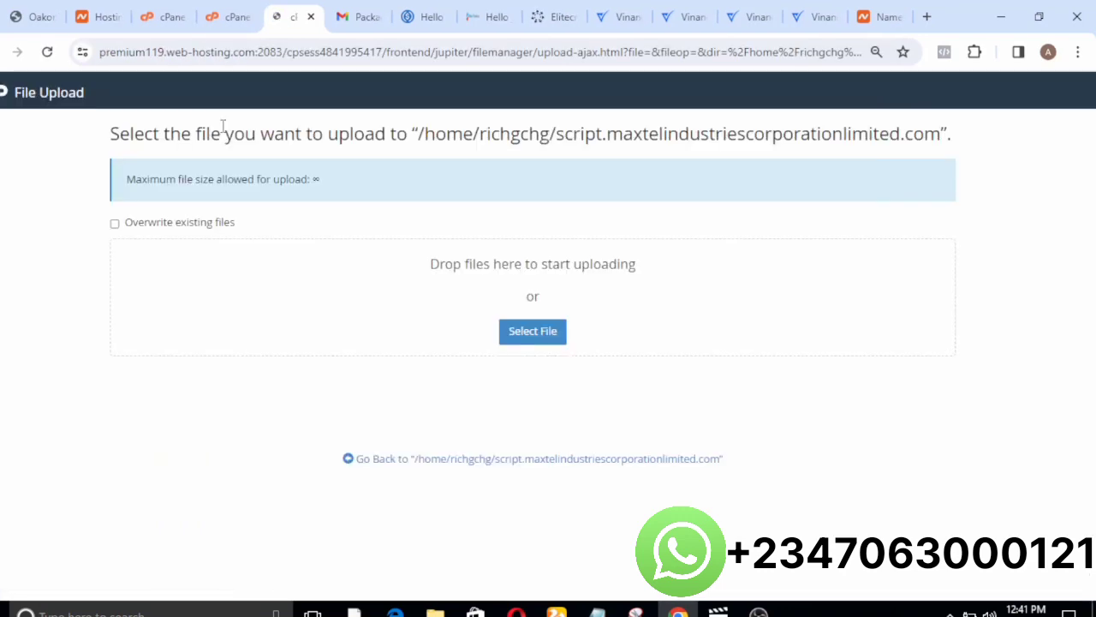
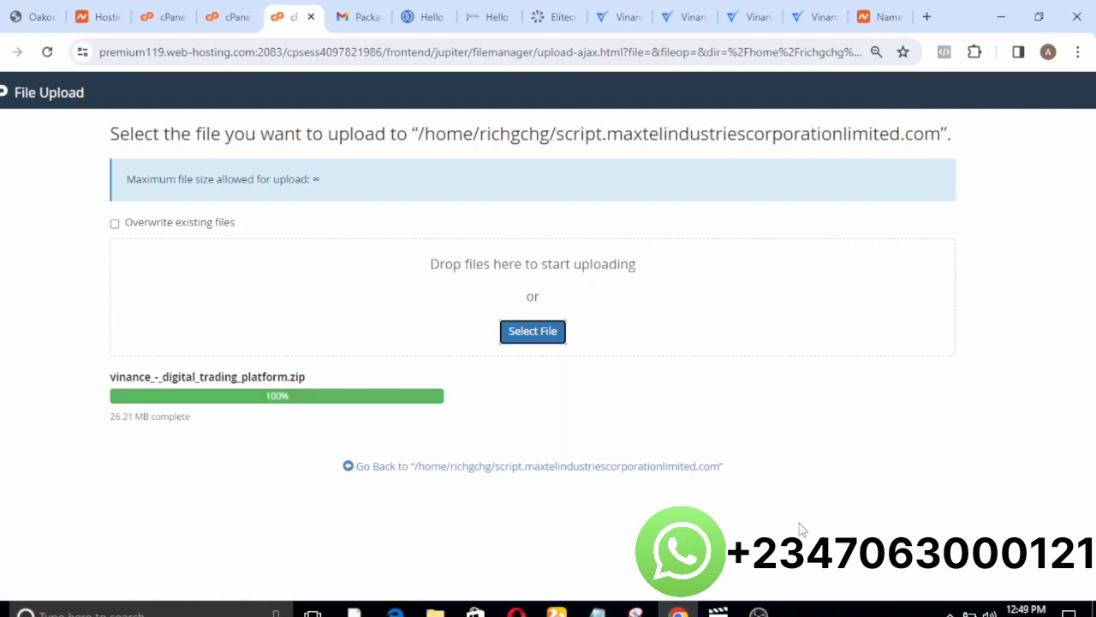
# Return to the script.maxtelindustriescorporationlimited.com folder and extract vinance_-_digital_trading_platform.zip into it, then dismiss the extraction results.
pyautogui.click(429, 470)
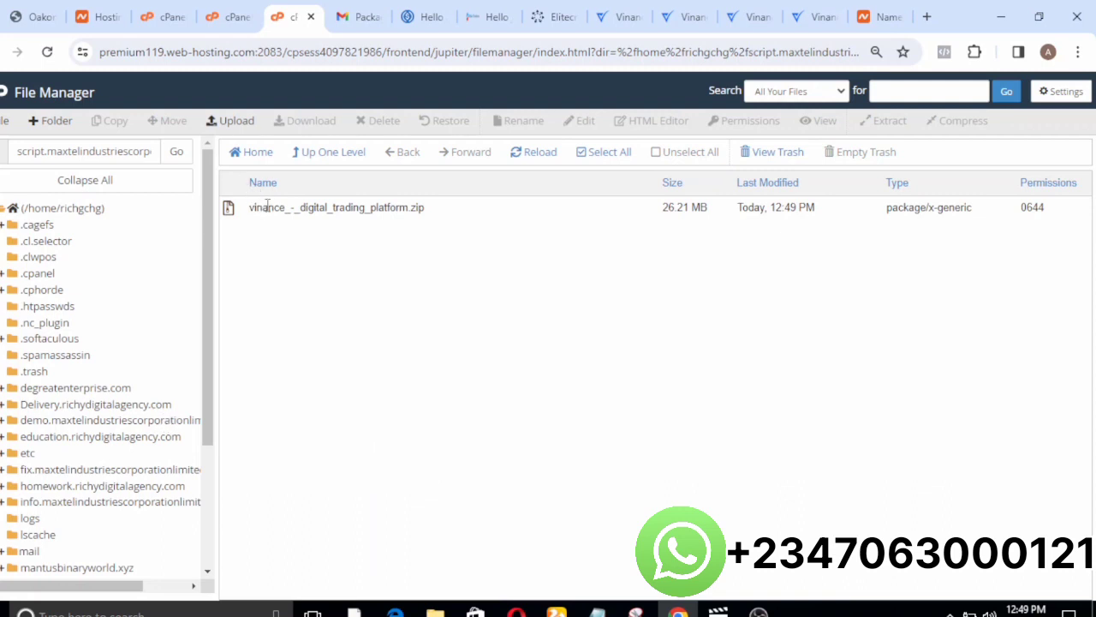
pyautogui.click(261, 208)
pyautogui.rightClick(265, 207)
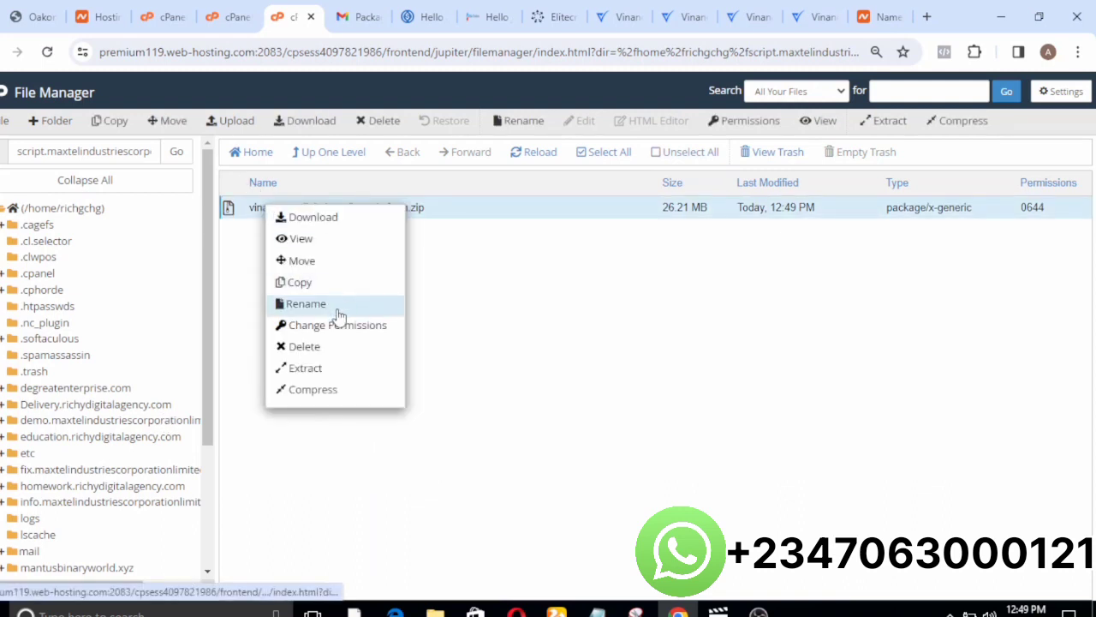
pyautogui.click(304, 368)
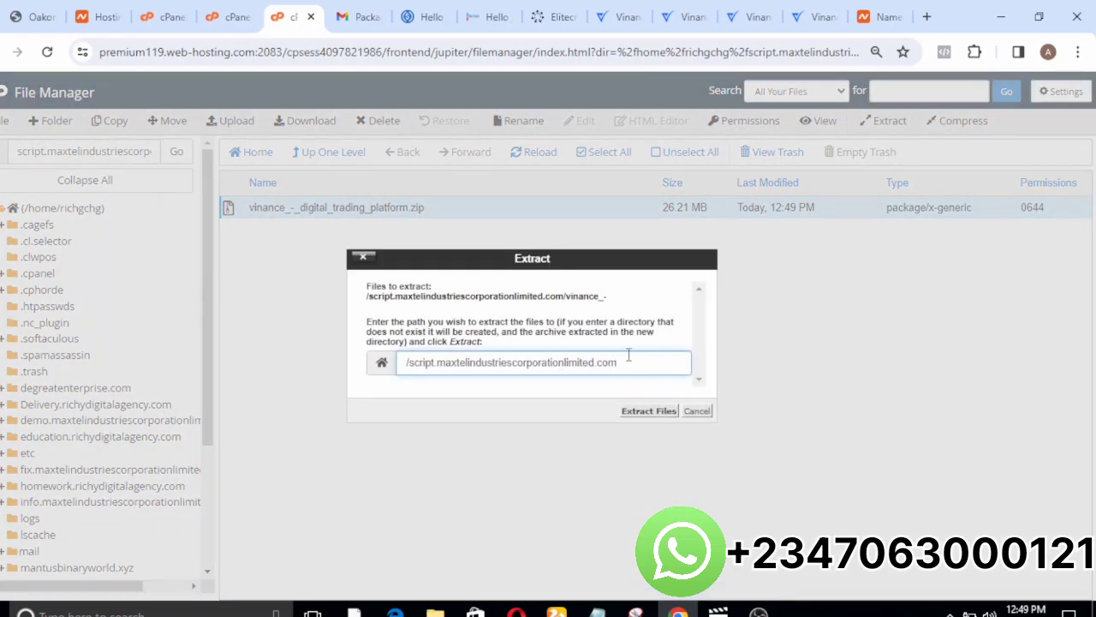
pyautogui.click(641, 409)
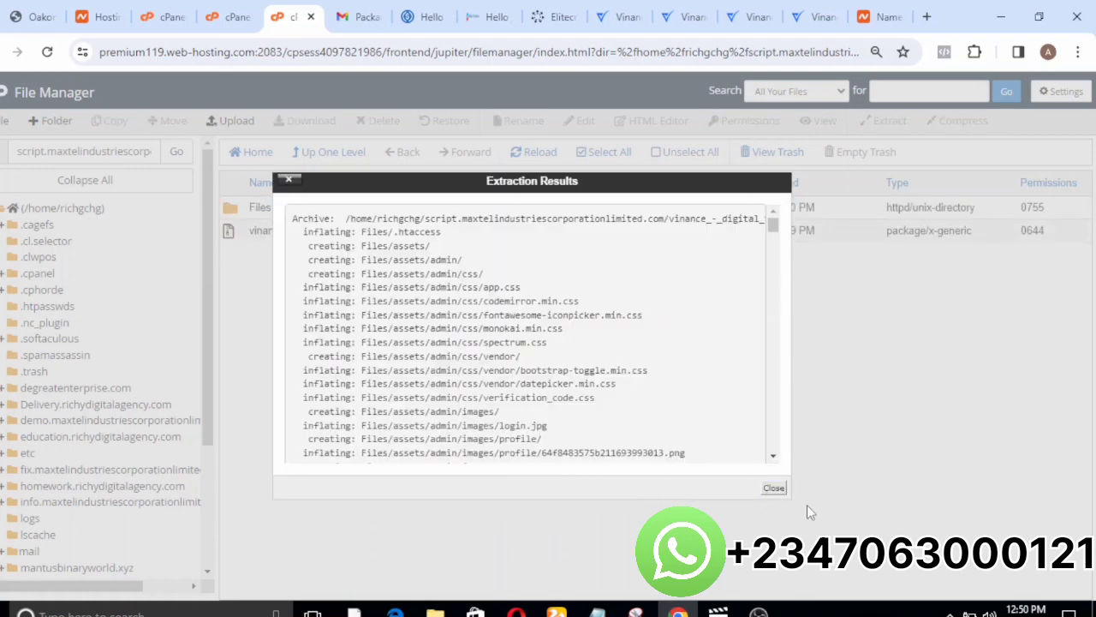
pyautogui.click(773, 489)
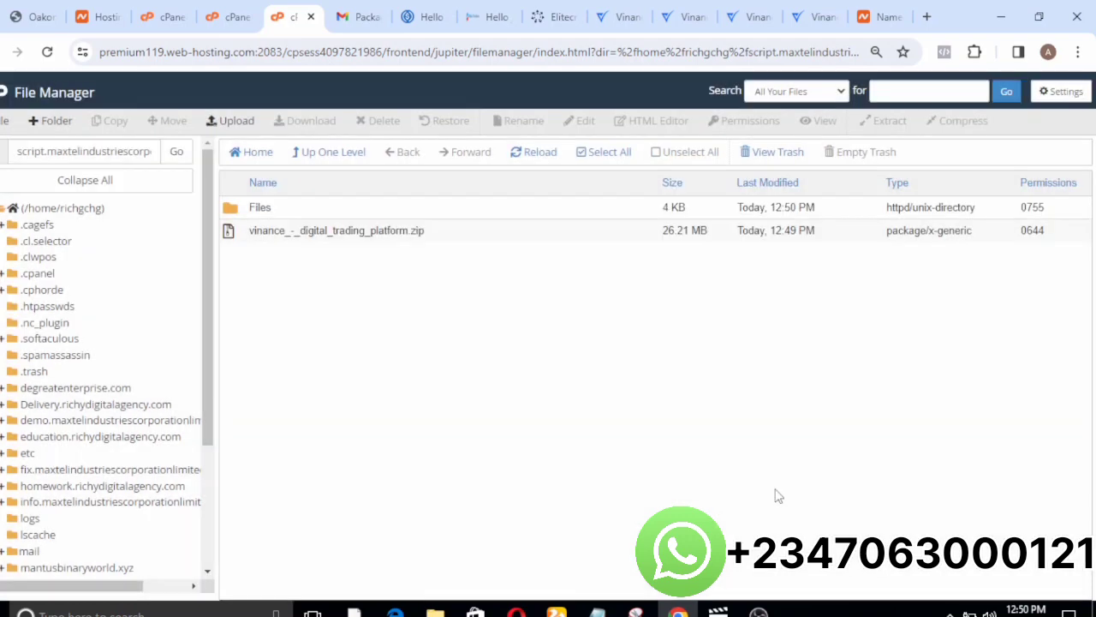
# Move everything inside the extracted Files folder up to /script.maxtelindustriescorporationlimited.com and open that folder to view the moved items.
pyautogui.doubleClick(233, 213)
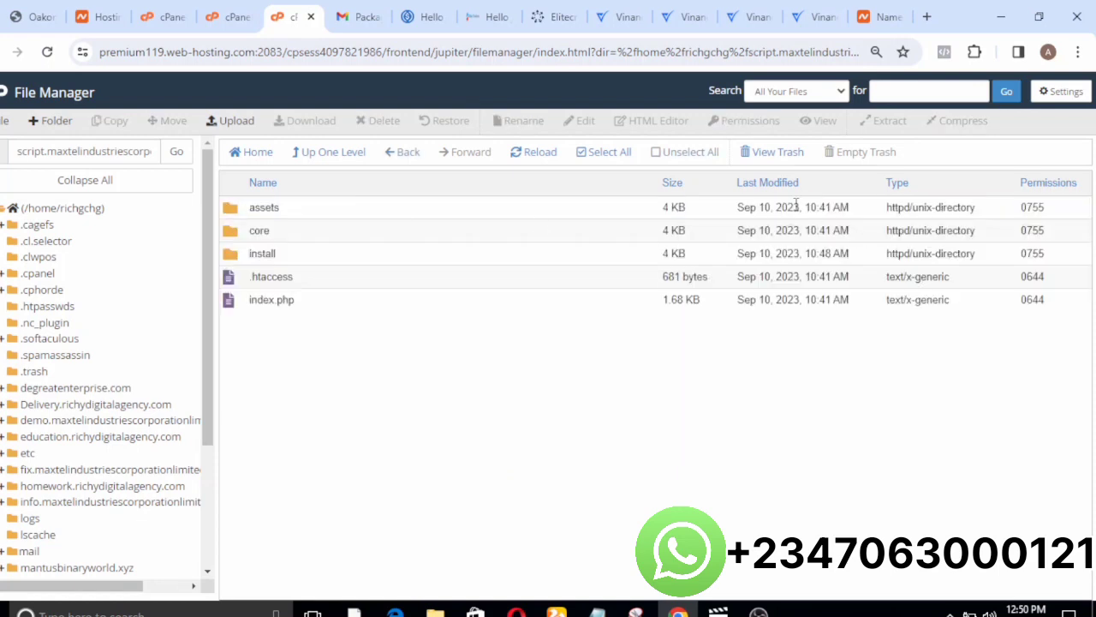
pyautogui.click(597, 155)
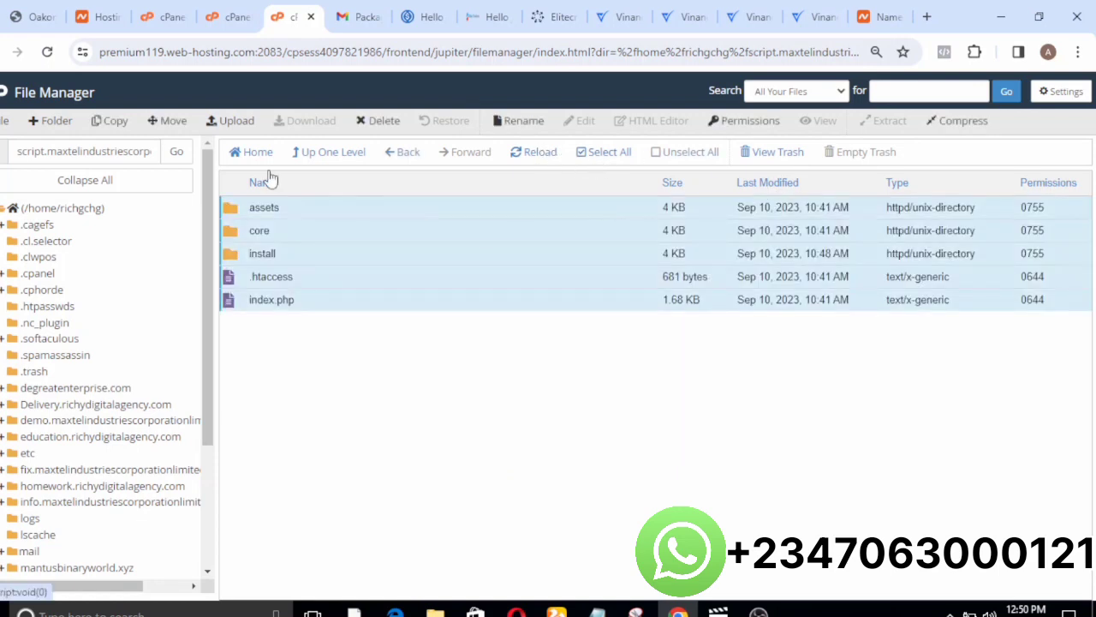
pyautogui.click(168, 121)
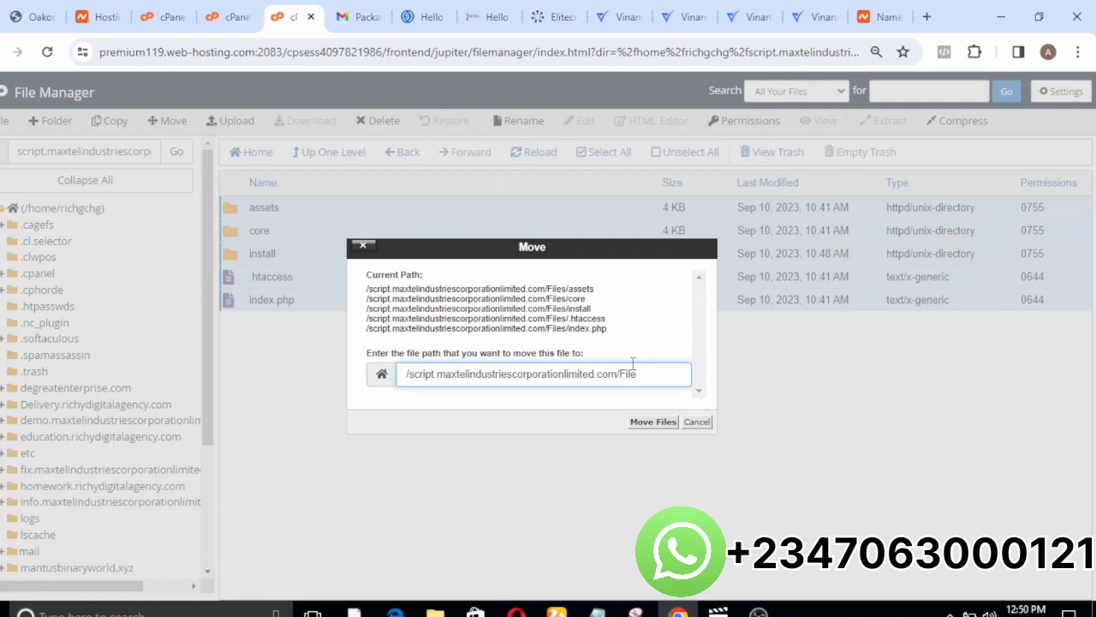
pyautogui.click(658, 422)
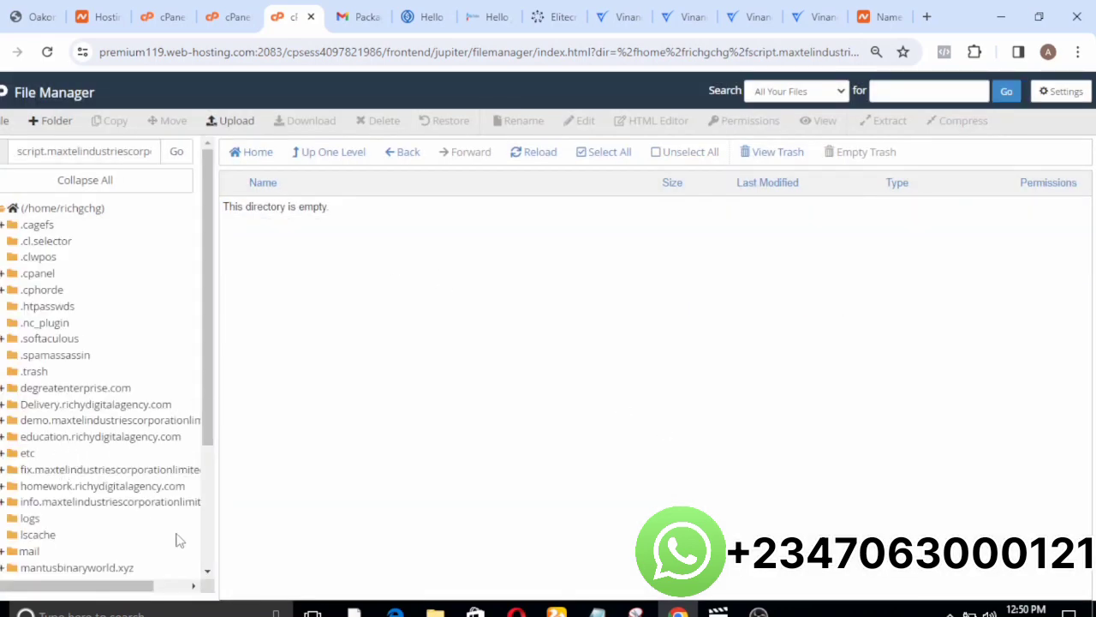
pyautogui.moveTo(206, 439); pyautogui.dragTo(206, 500)
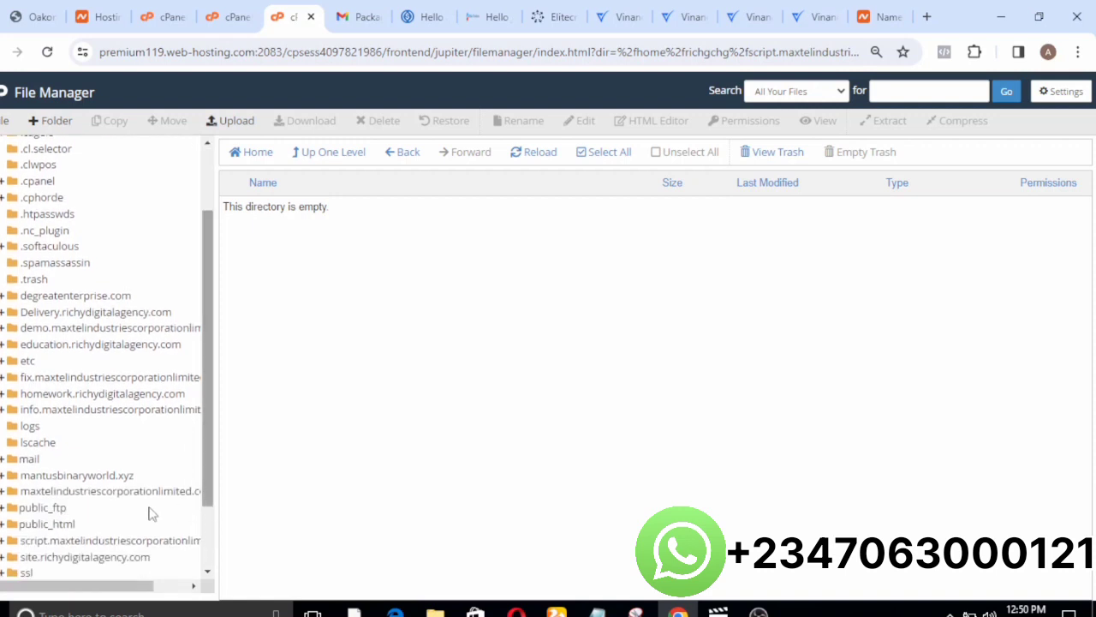
pyautogui.click(83, 541)
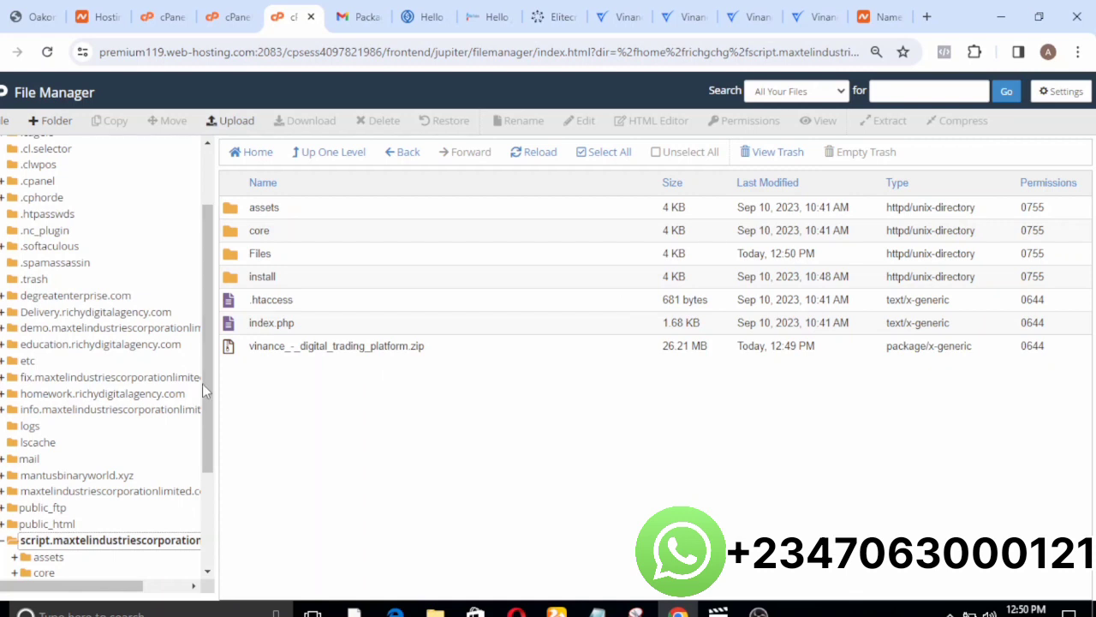
# Select the full script.maxtelindustriescorporationlimited.com name in the File Manager path and open a new browser tab.
pyautogui.scroll(2, 202, 390)
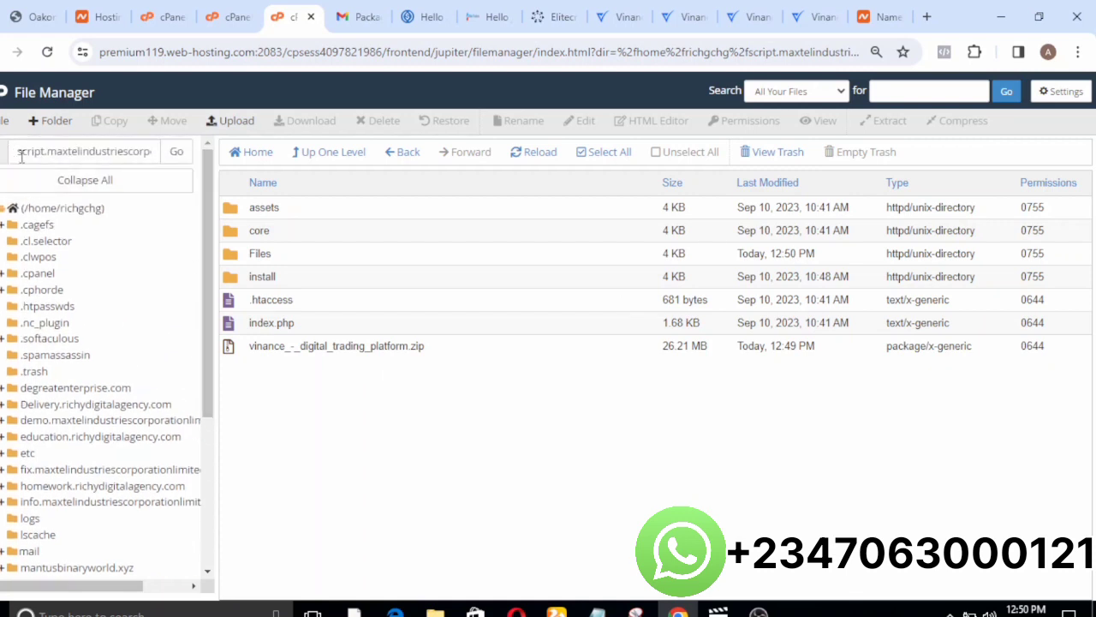
pyautogui.moveTo(17, 150); pyautogui.dragTo(97, 161)
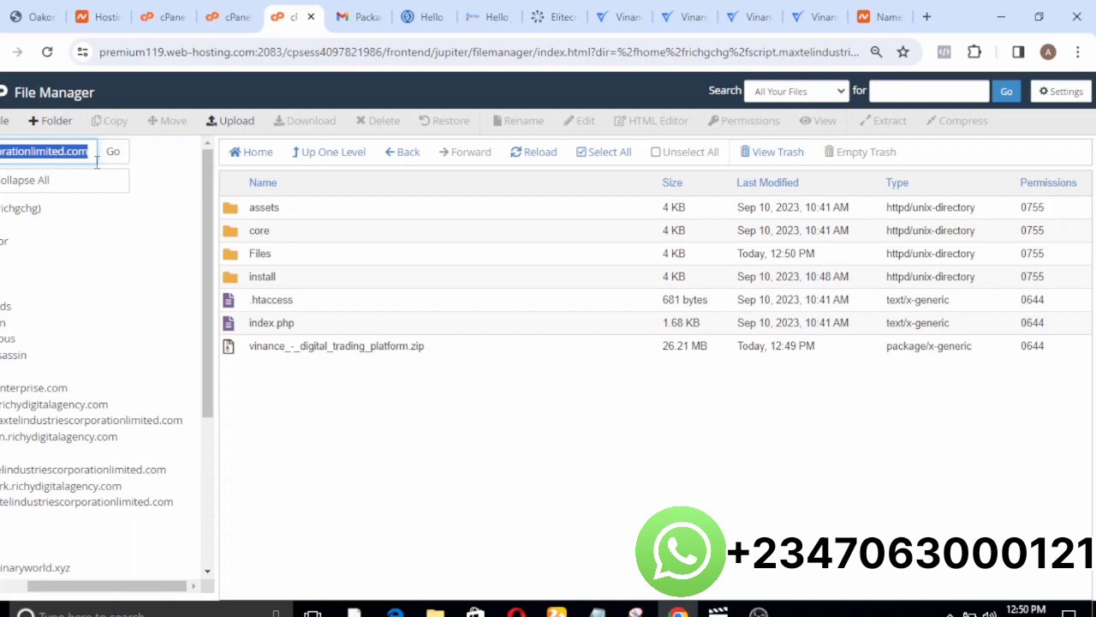
pyautogui.click(927, 17)
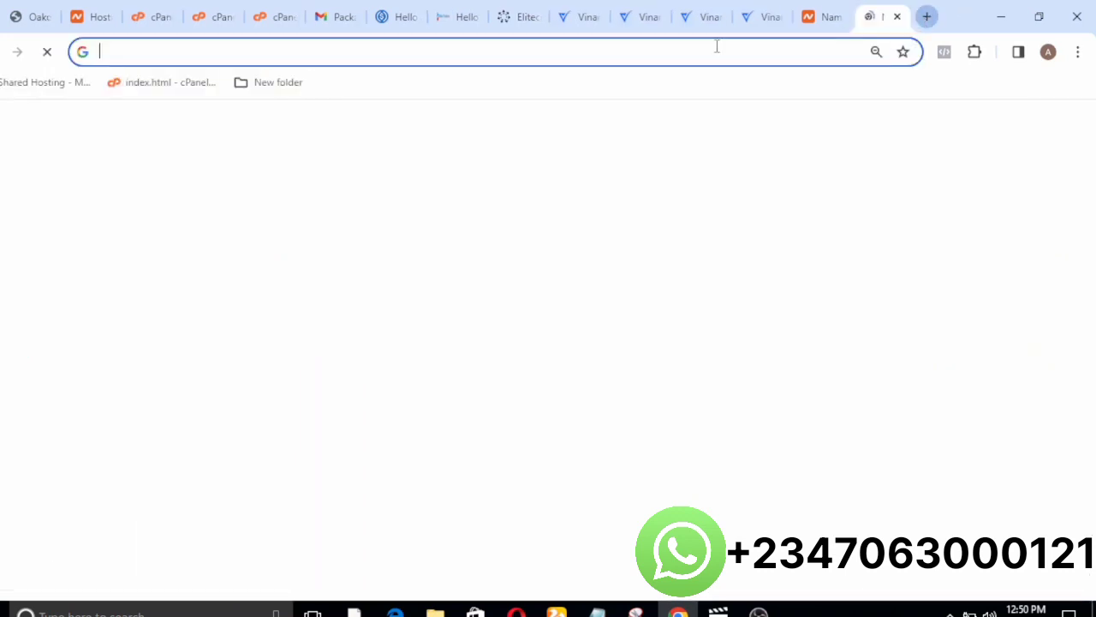
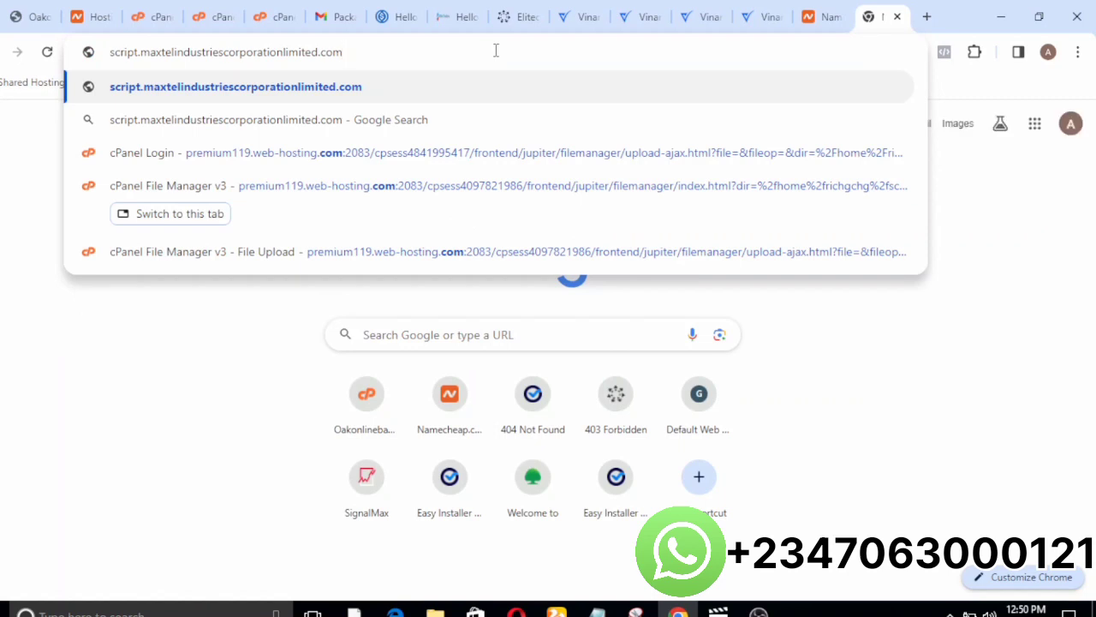
# Load script.maxtelindustriescorporationlimited.com and agree to the installer's licence terms to reach the requirements check.
pyautogui.press('Return')
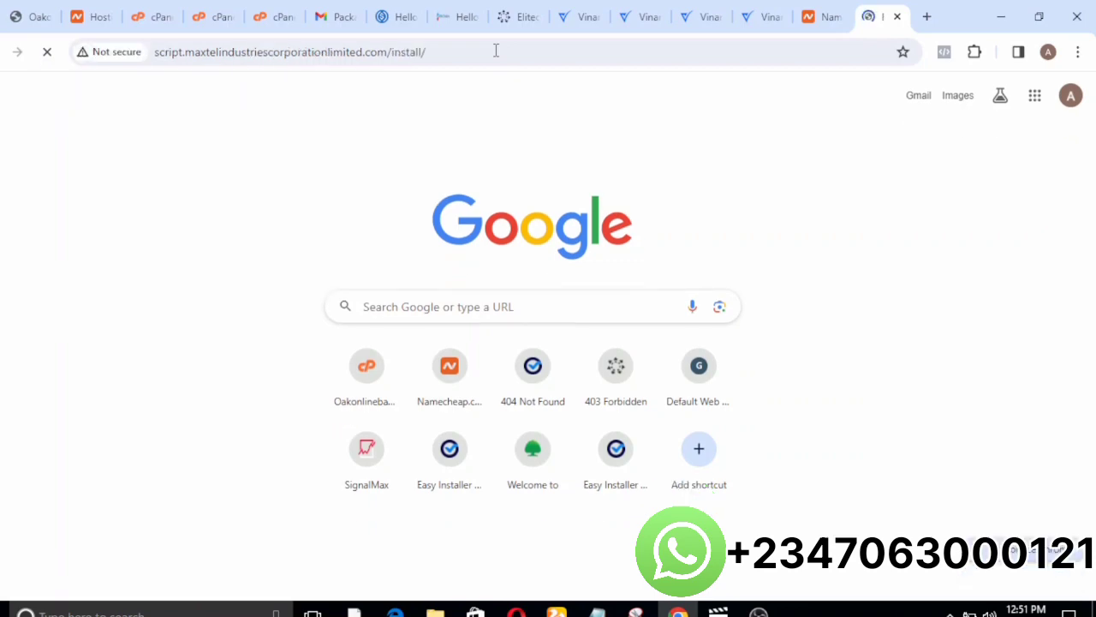
pyautogui.scroll(-6, 495, 50)
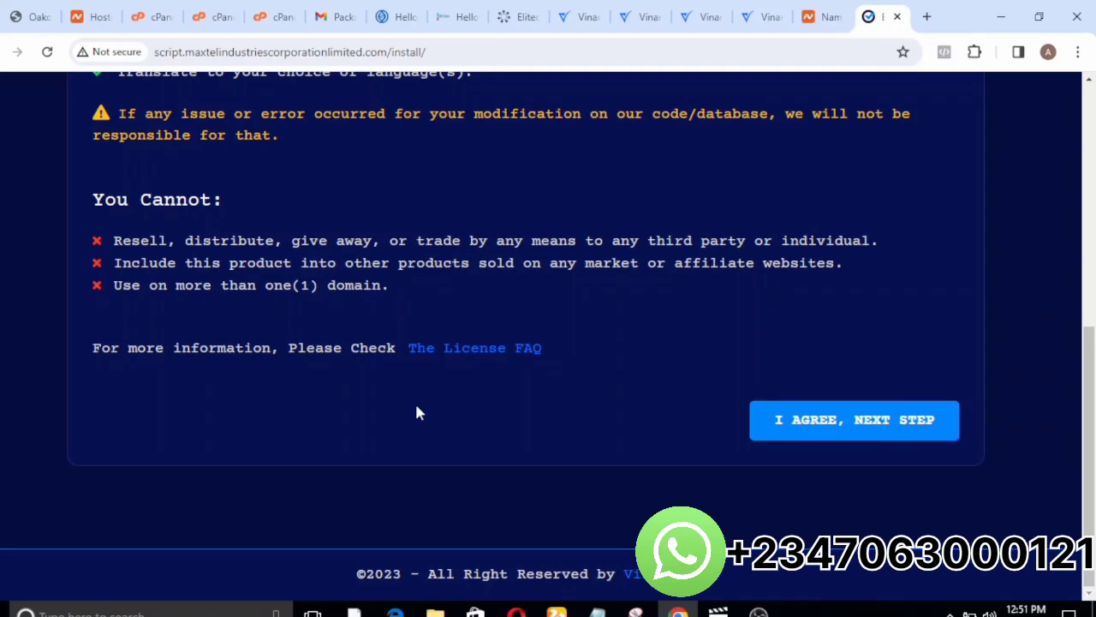
pyautogui.click(886, 420)
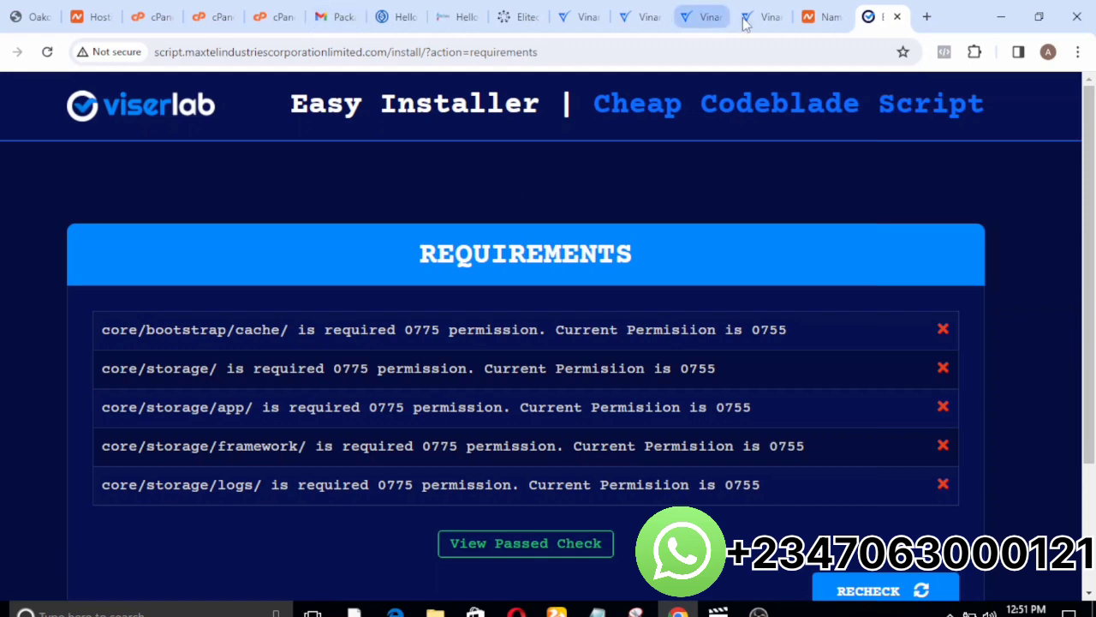
# Switch to the cPanel File Manager, open core/bootstrap and set the cache folder's permissions to 0775 by enabling group write.
pyautogui.click(820, 17)
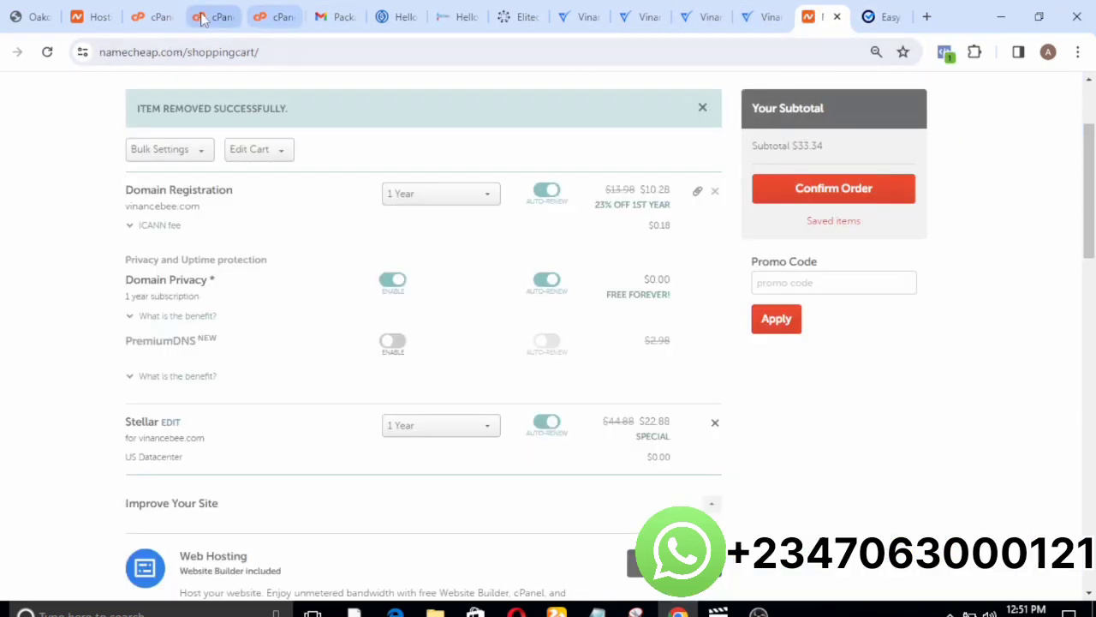
pyautogui.click(279, 16)
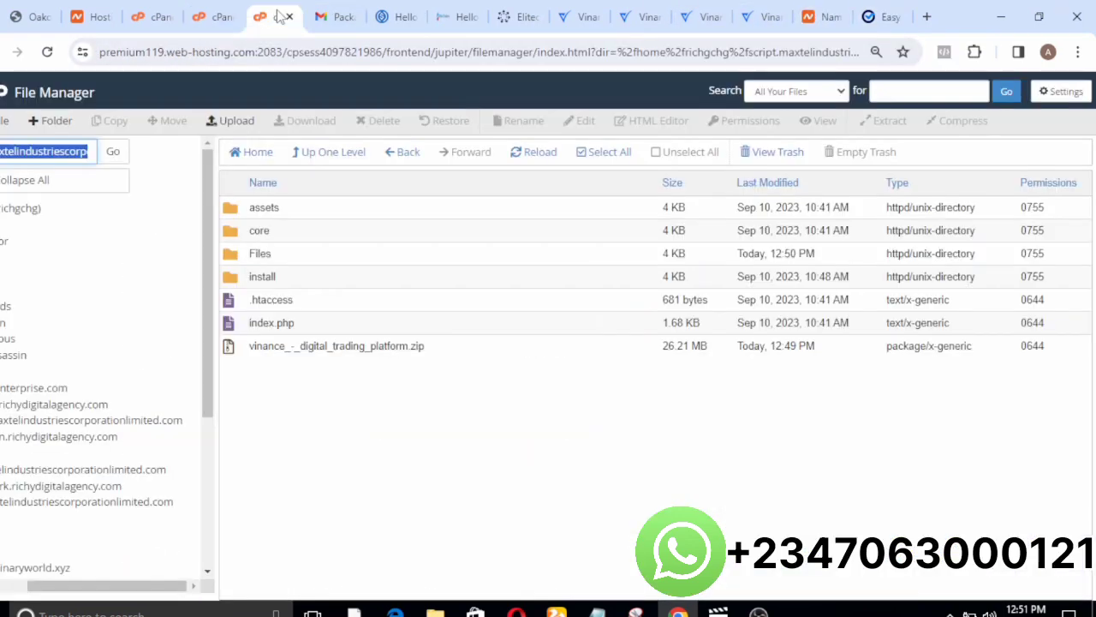
pyautogui.click(223, 233)
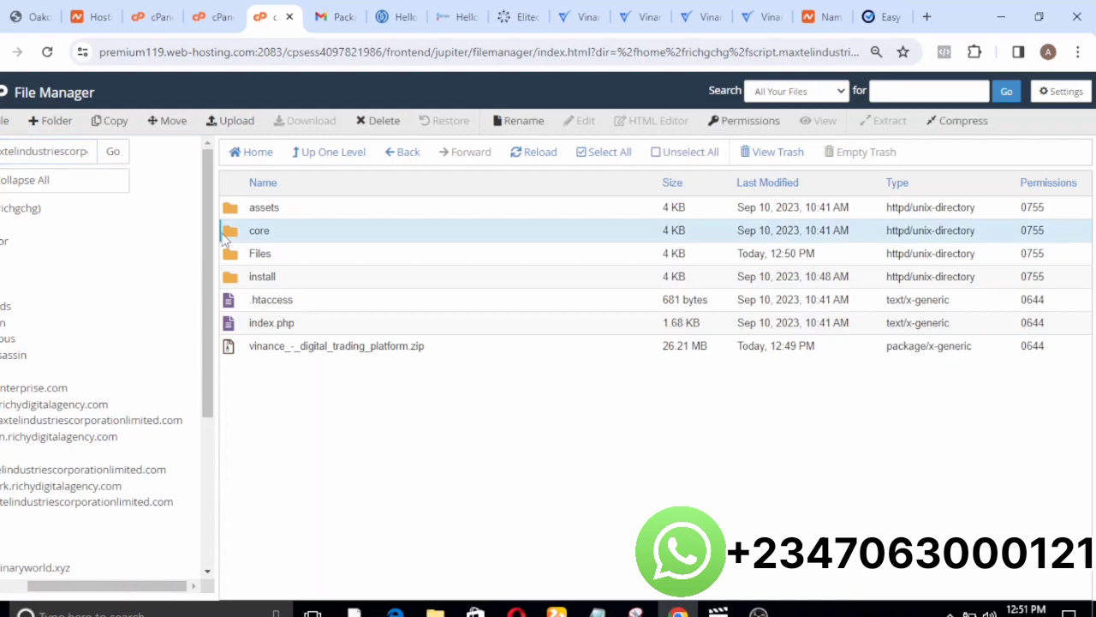
pyautogui.doubleClick(225, 238)
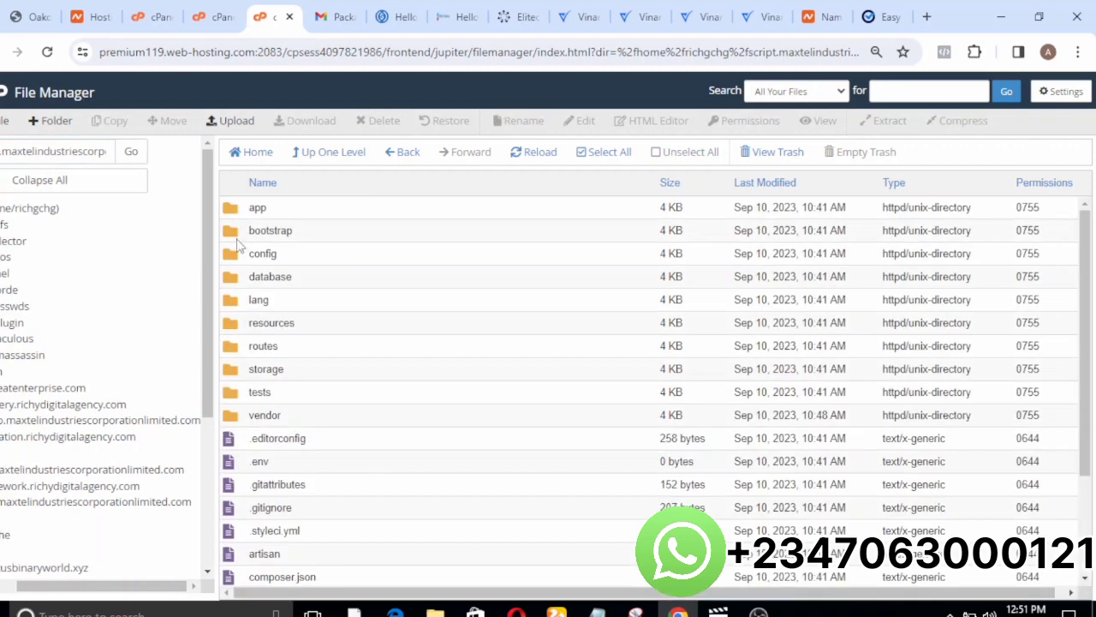
pyautogui.doubleClick(238, 246)
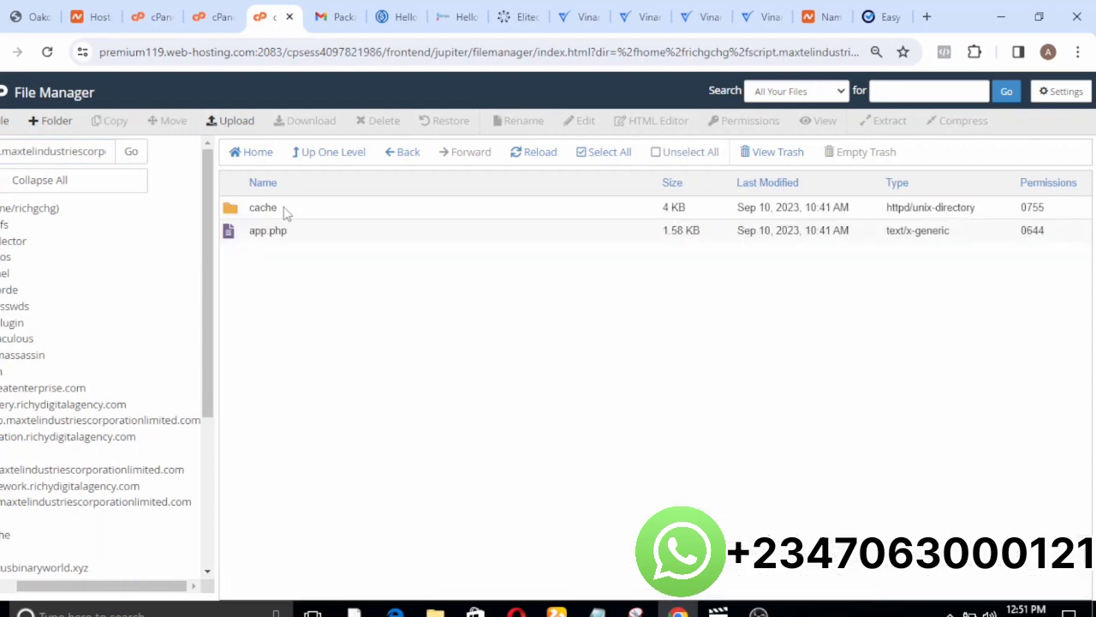
pyautogui.click(287, 211)
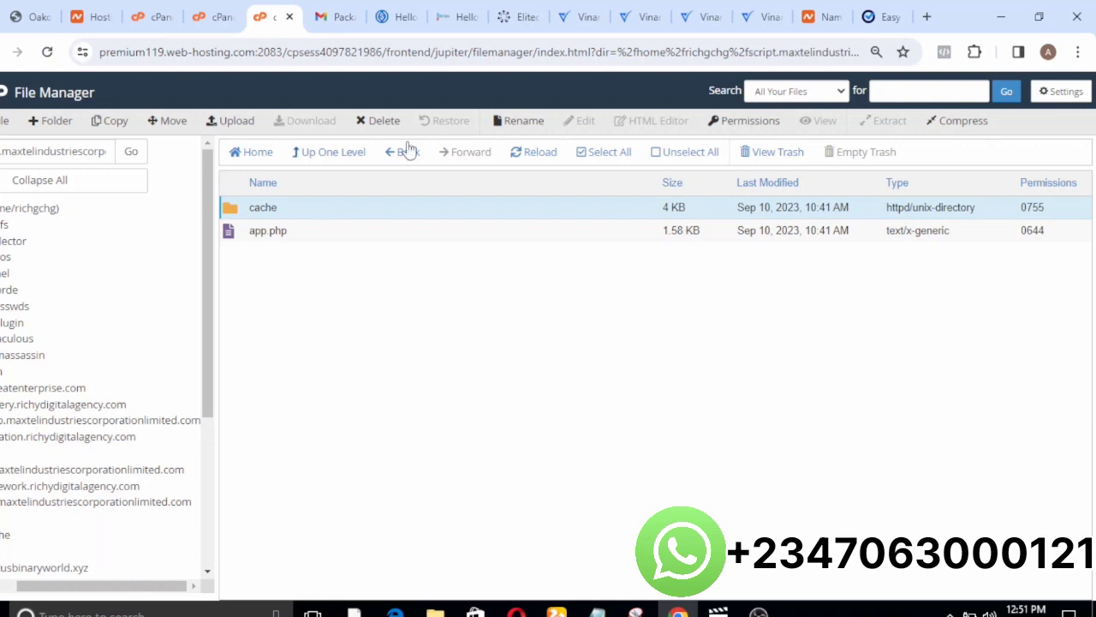
pyautogui.rightClick(274, 208)
pyautogui.click(343, 281)
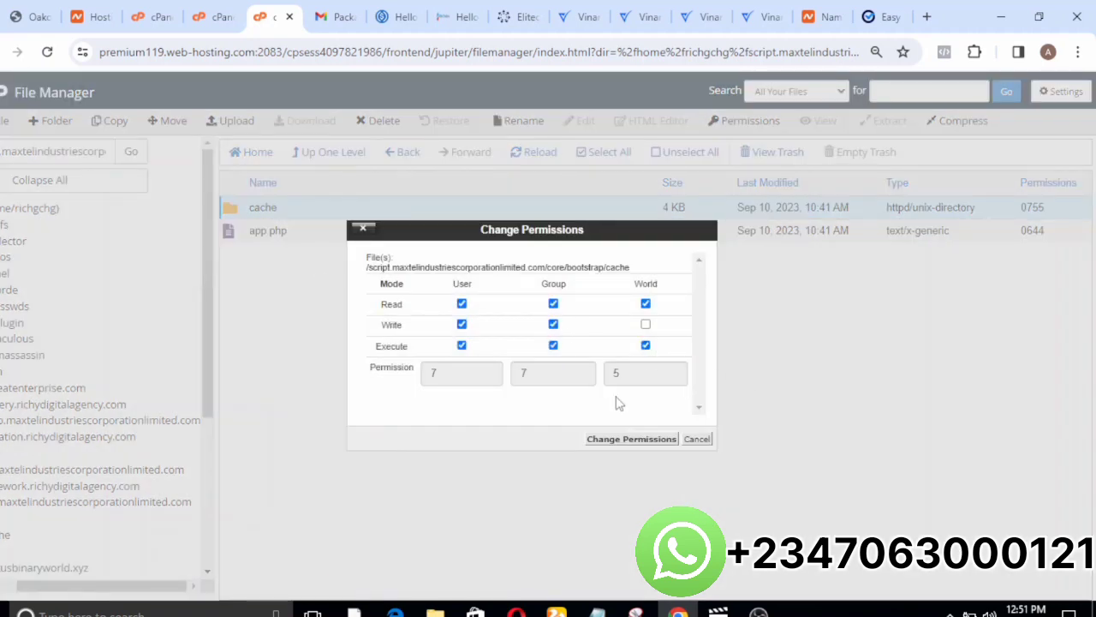
pyautogui.click(620, 440)
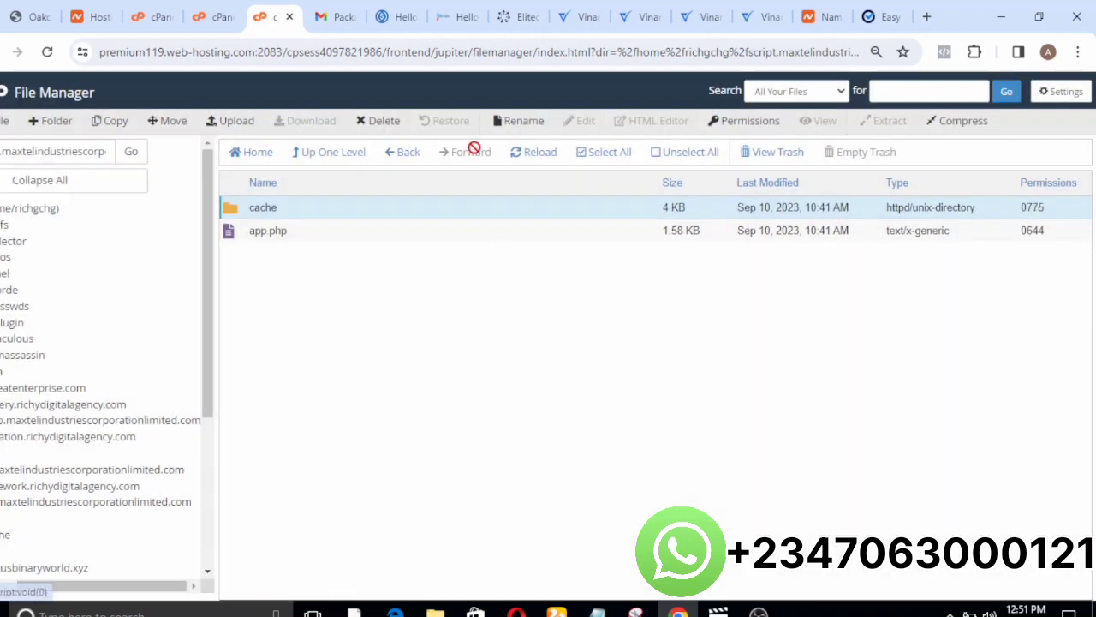
# Go back to the core folder and set the storage folder's permissions to 0775 by enabling group write.
pyautogui.click(404, 160)
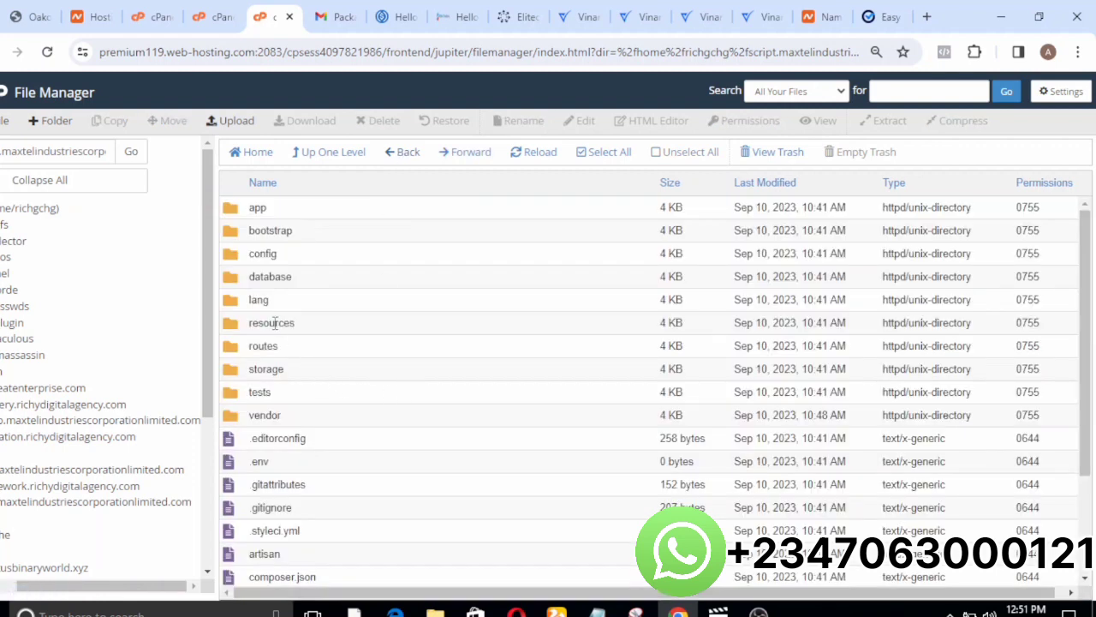
pyautogui.click(234, 373)
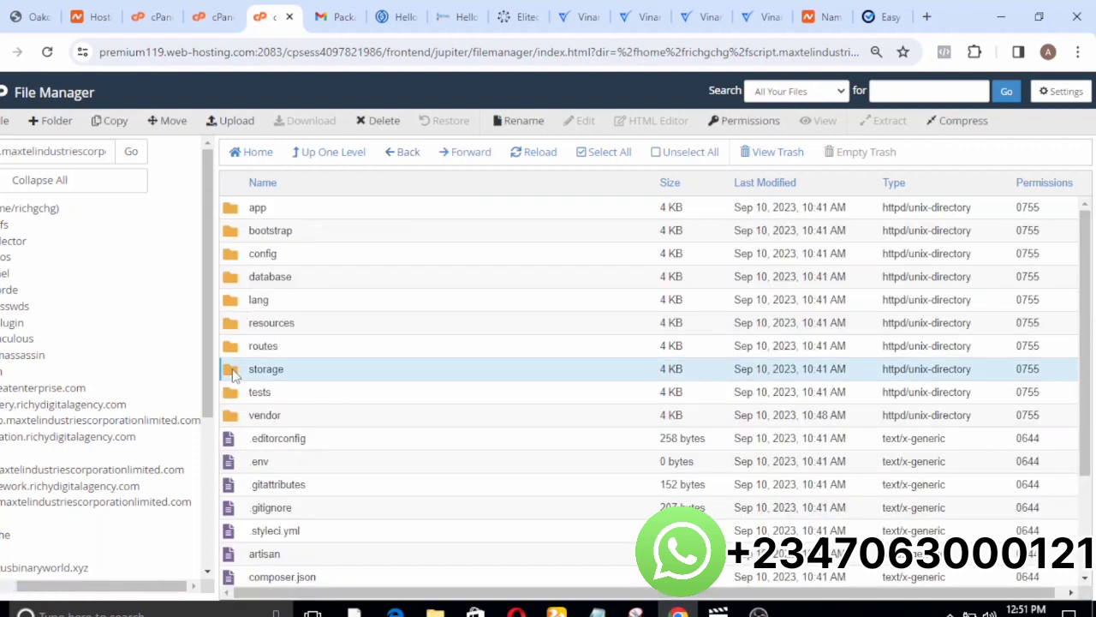
pyautogui.rightClick(235, 374)
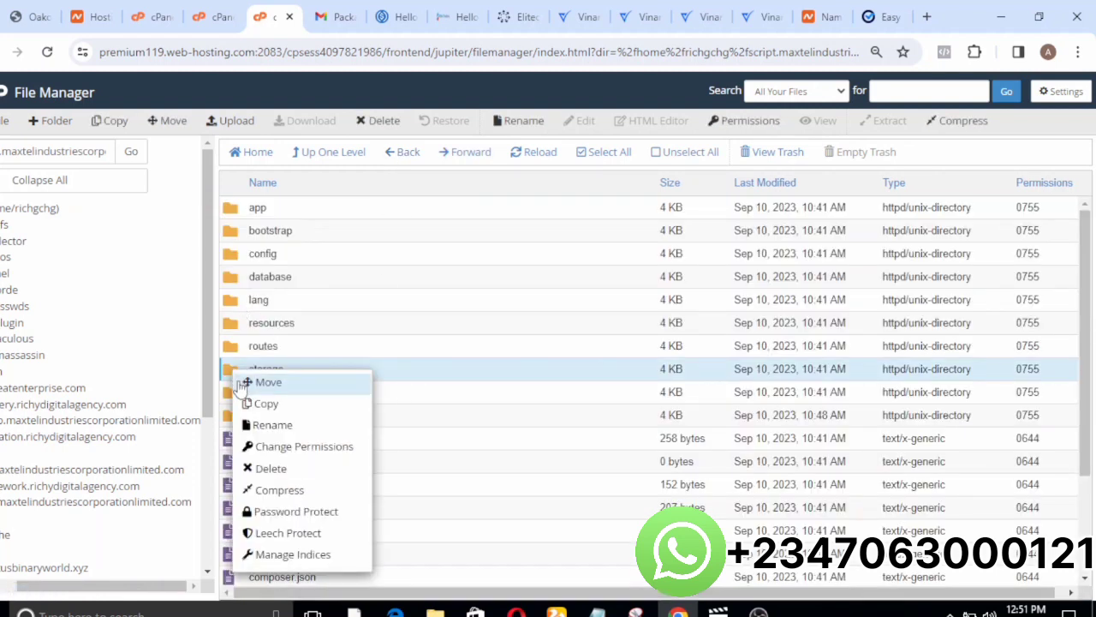
pyautogui.click(267, 445)
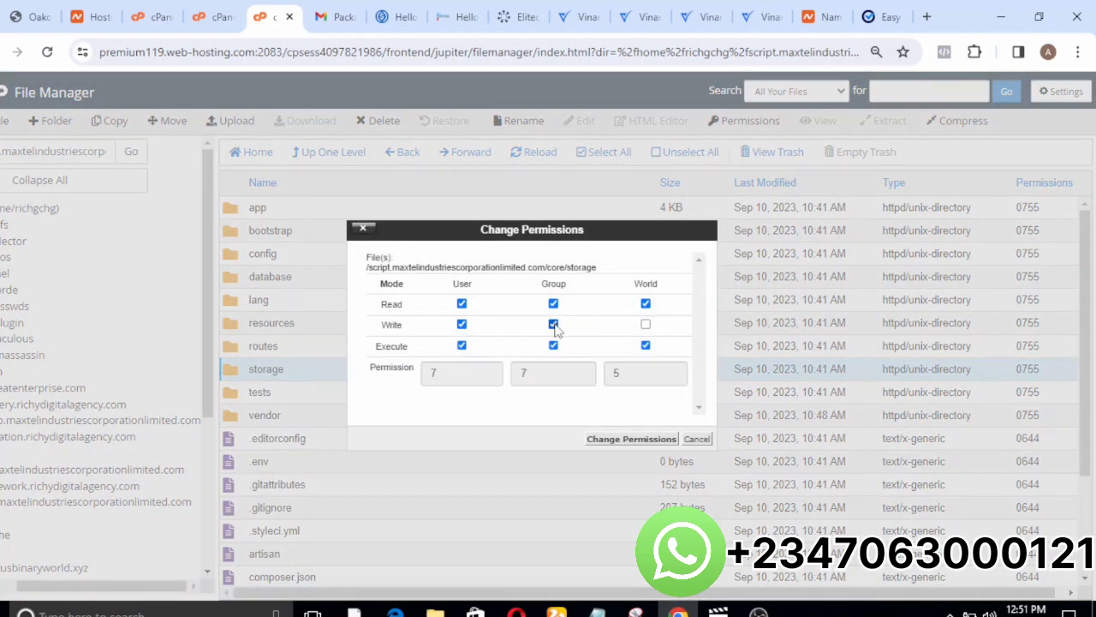
pyautogui.click(626, 441)
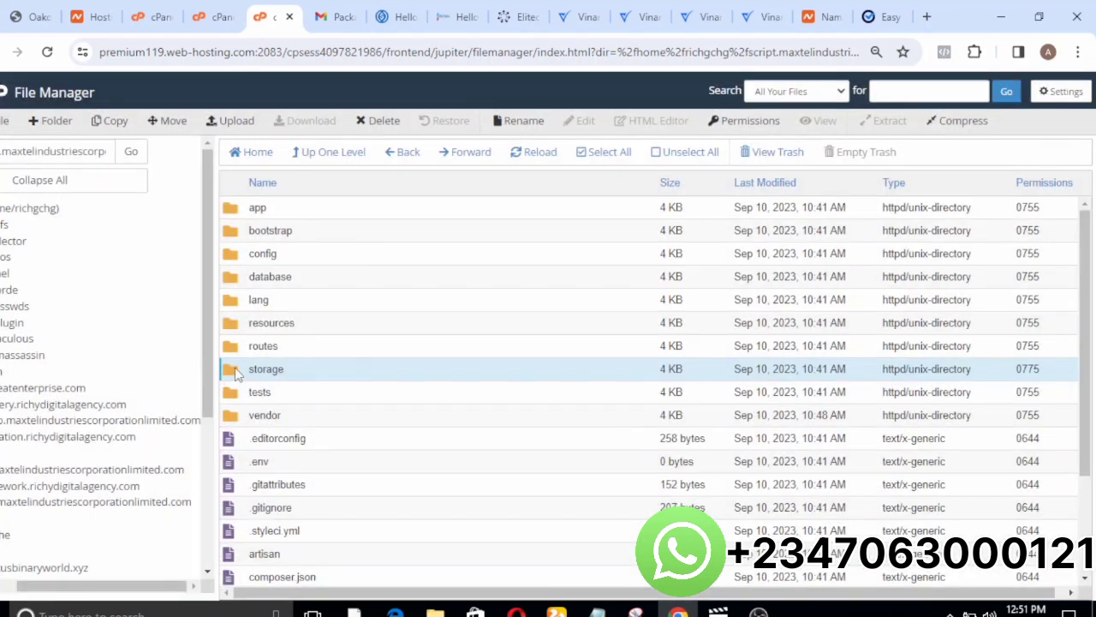
# Open the storage folder and set its app subfolder's permissions to 0775.
pyautogui.doubleClick(237, 374)
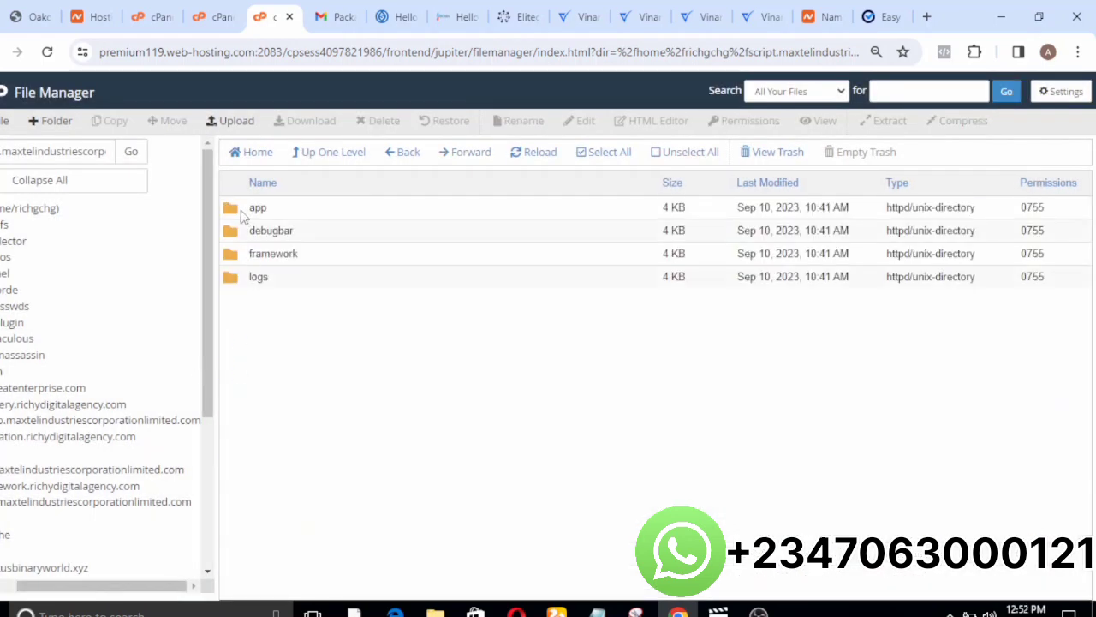
pyautogui.click(244, 214)
pyautogui.rightClick(243, 212)
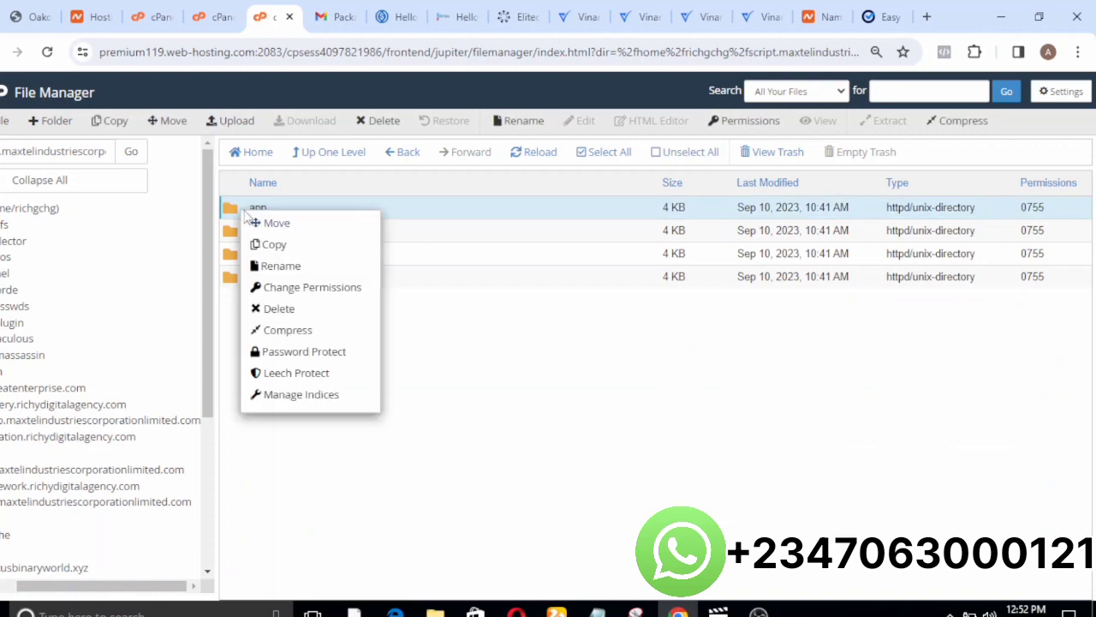
pyautogui.click(295, 290)
pyautogui.click(554, 324)
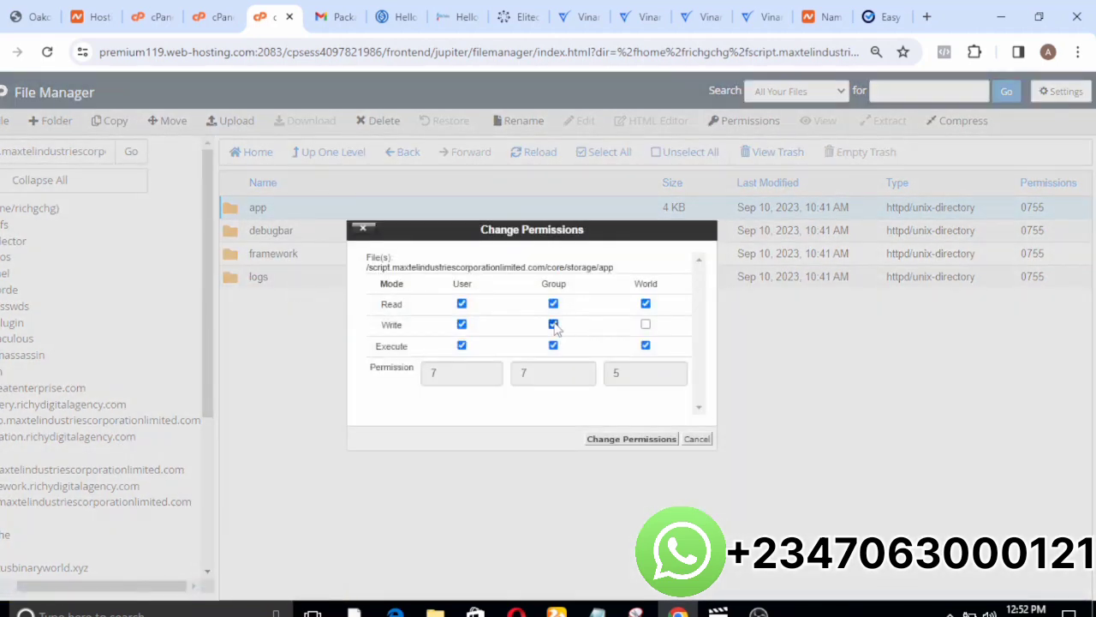
pyautogui.click(606, 440)
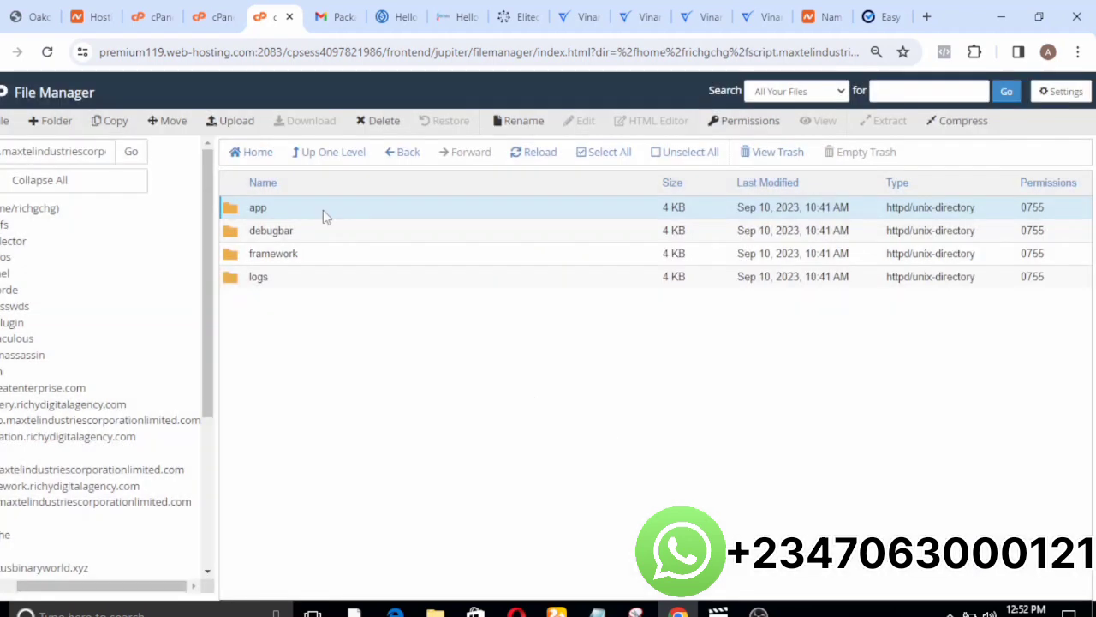
# Set the permissions of the framework and logs folders inside core/storage to 0775.
pyautogui.rightClick(237, 254)
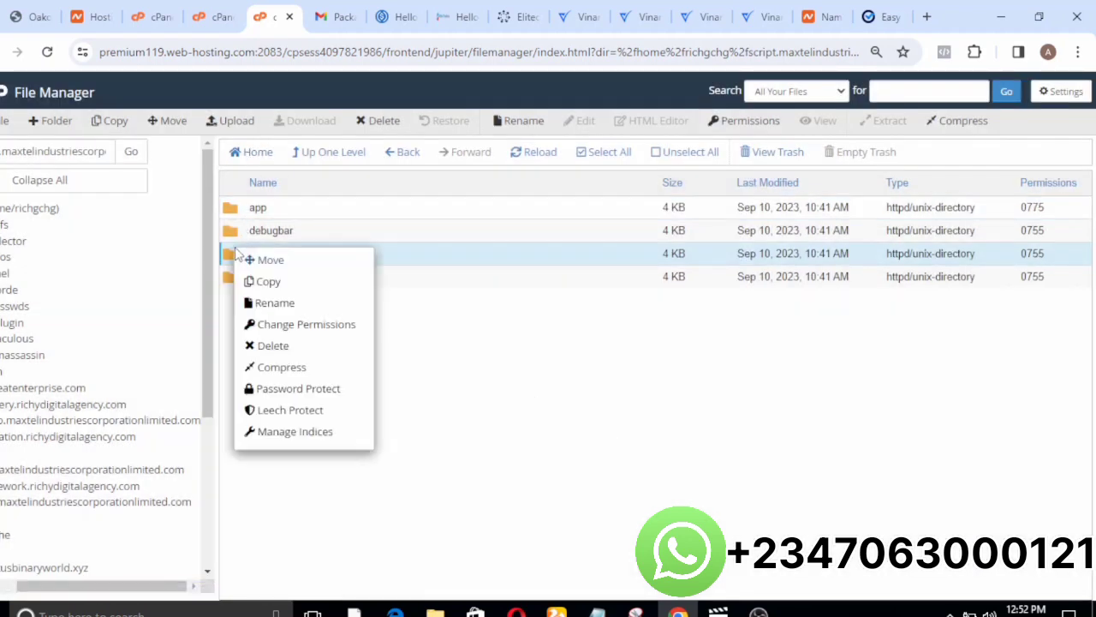
pyautogui.click(271, 329)
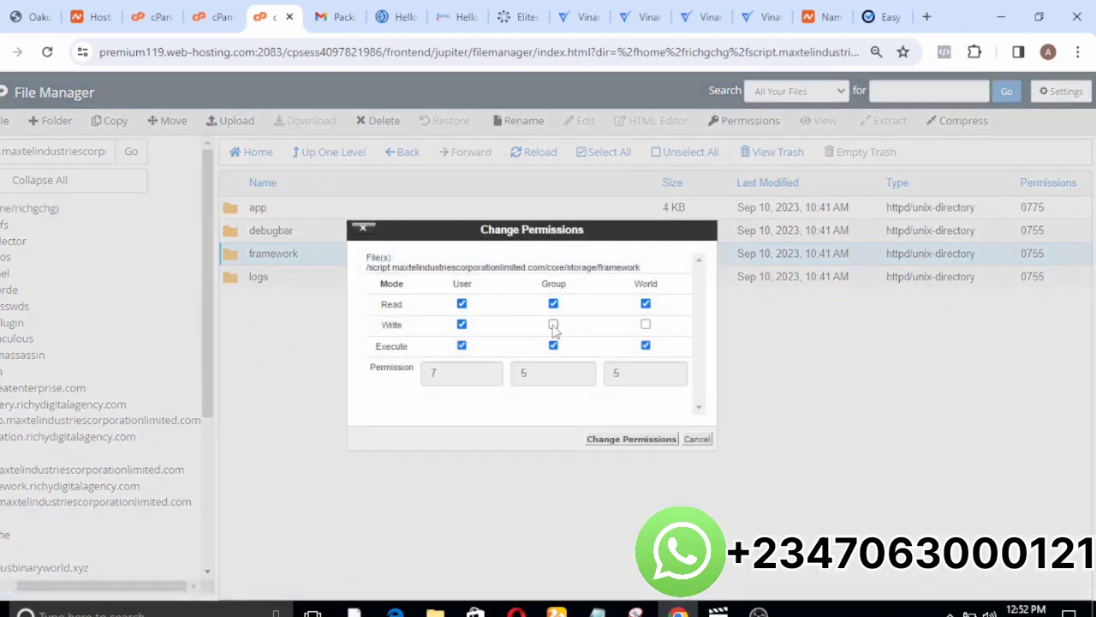
pyautogui.click(619, 439)
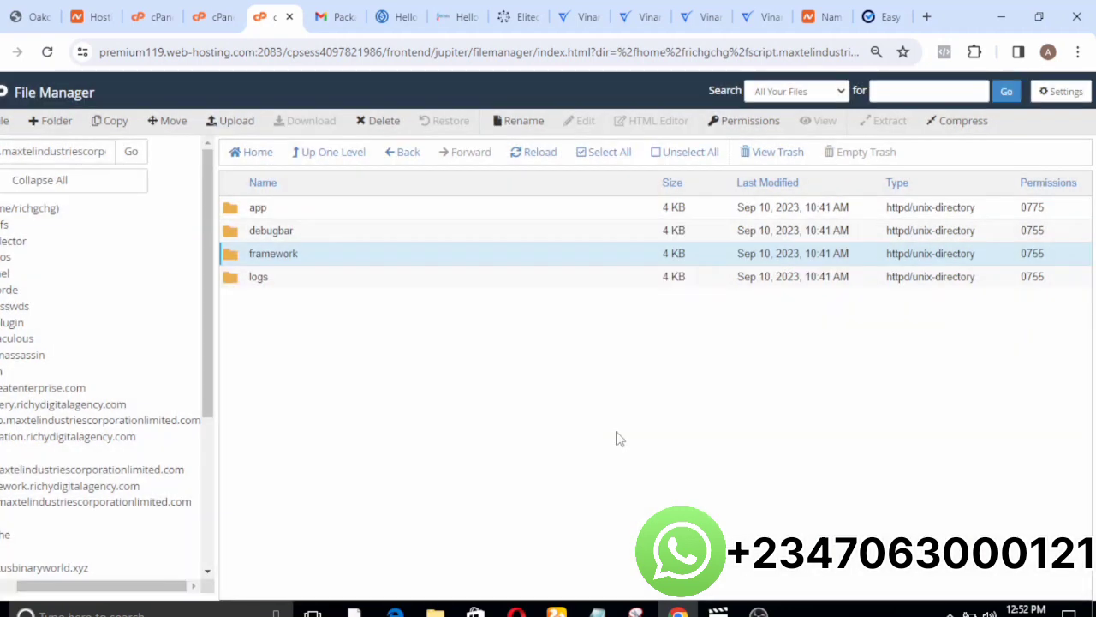
pyautogui.click(237, 277)
pyautogui.rightClick(239, 276)
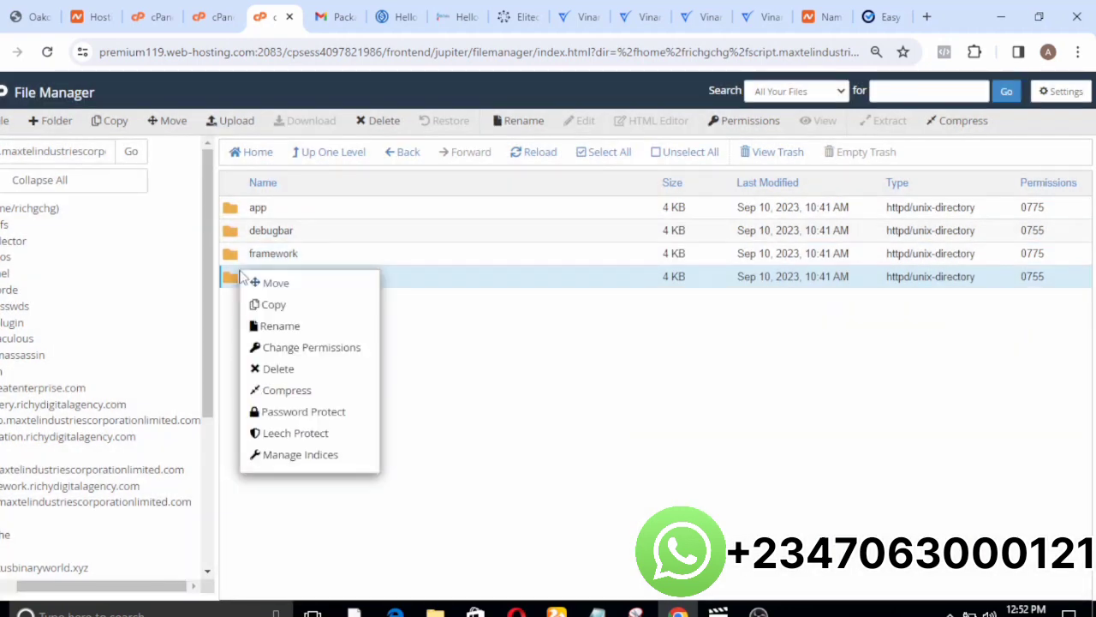
pyautogui.click(344, 347)
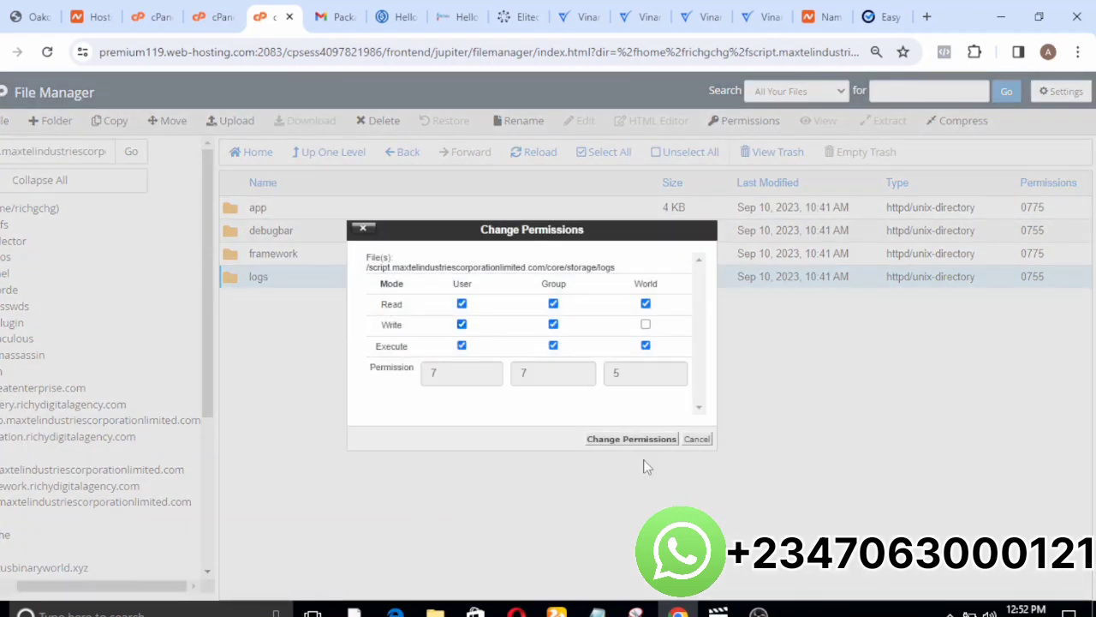
pyautogui.click(631, 440)
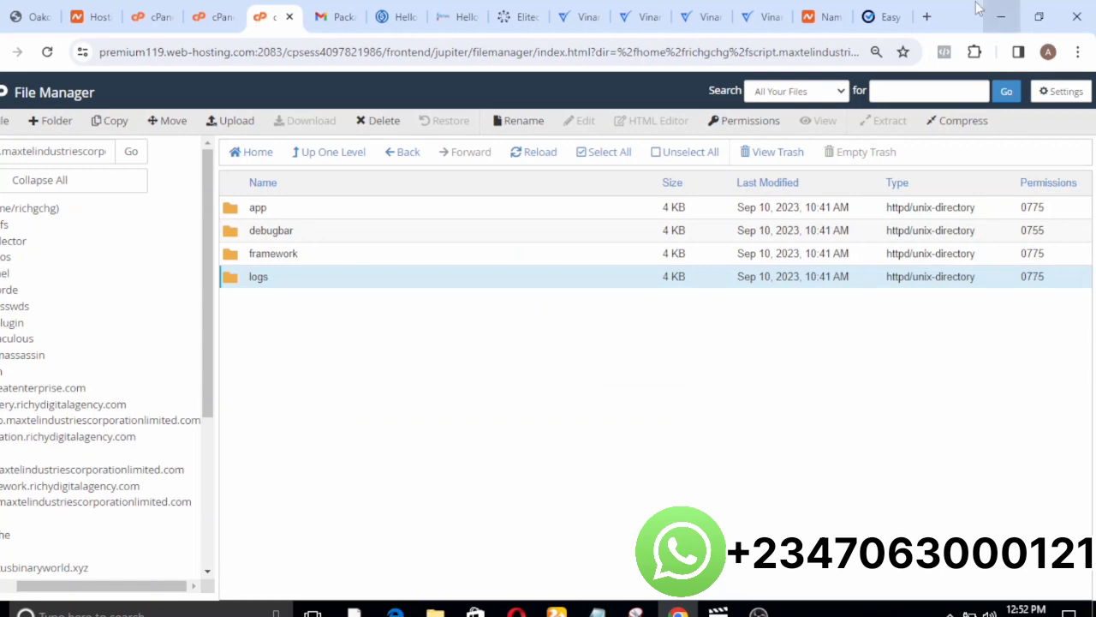
# Return to the installer, recheck the requirements and proceed to the database details on the Information page.
pyautogui.click(889, 18)
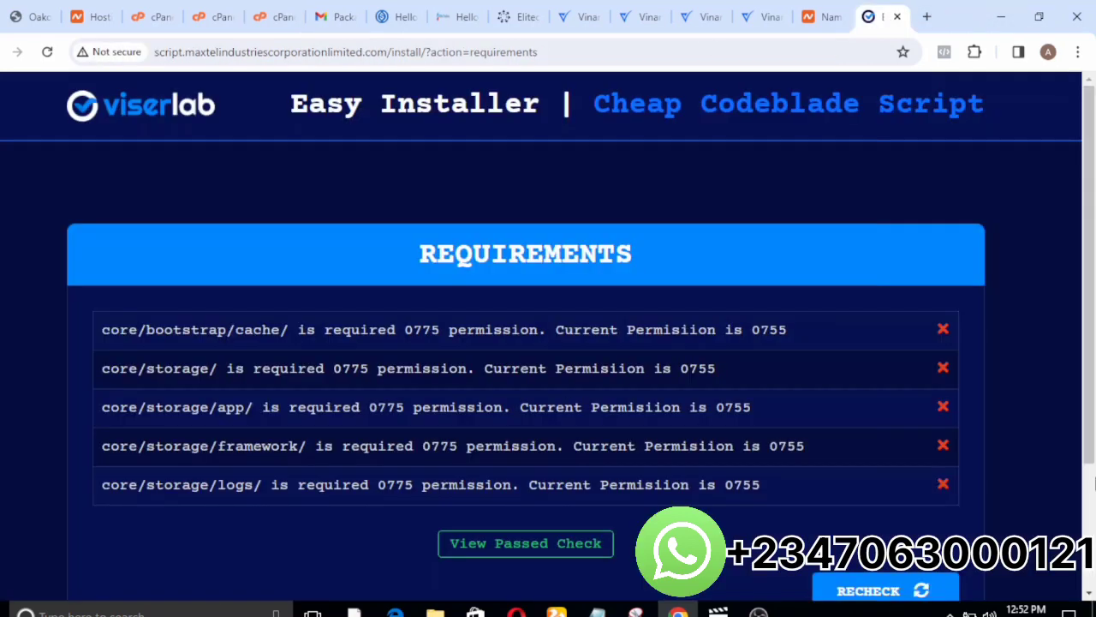
pyautogui.scroll(-1, 1090, 428)
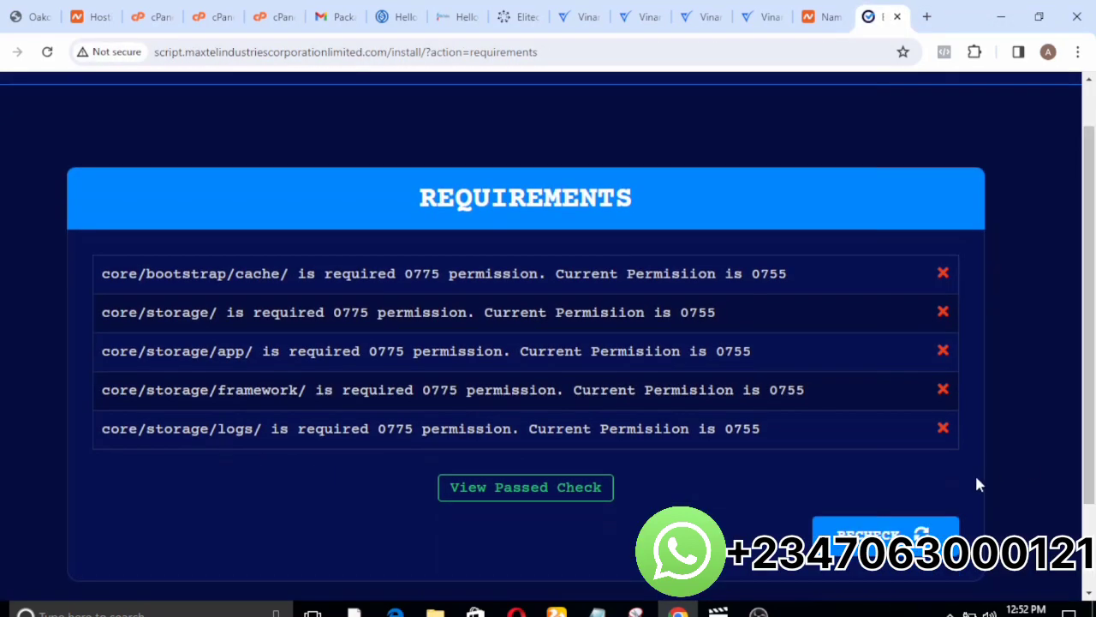
pyautogui.click(934, 535)
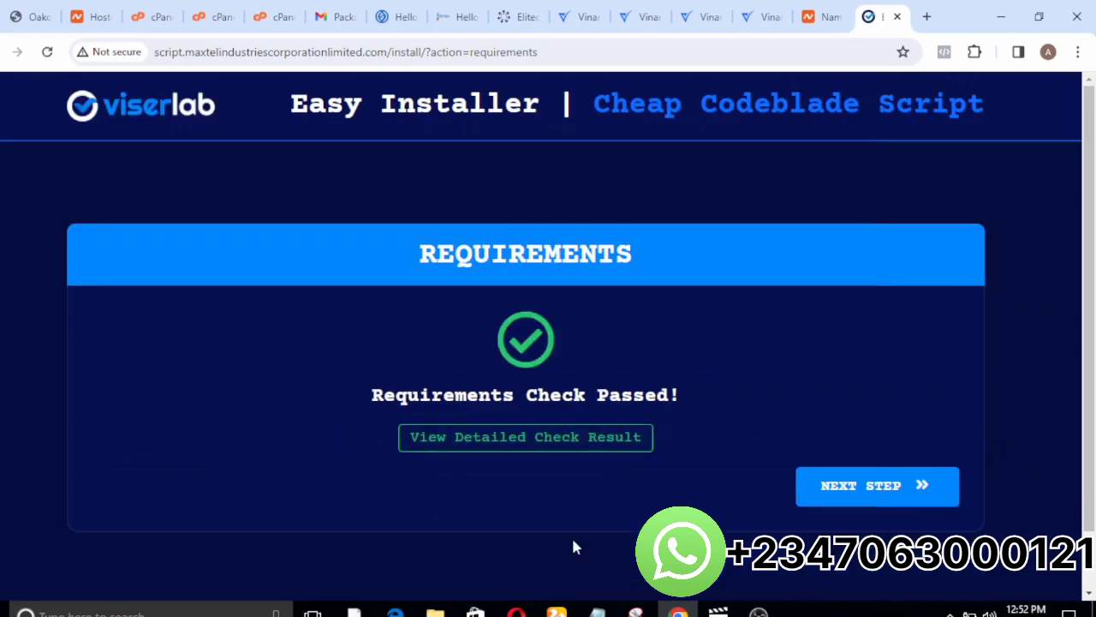
pyautogui.click(857, 486)
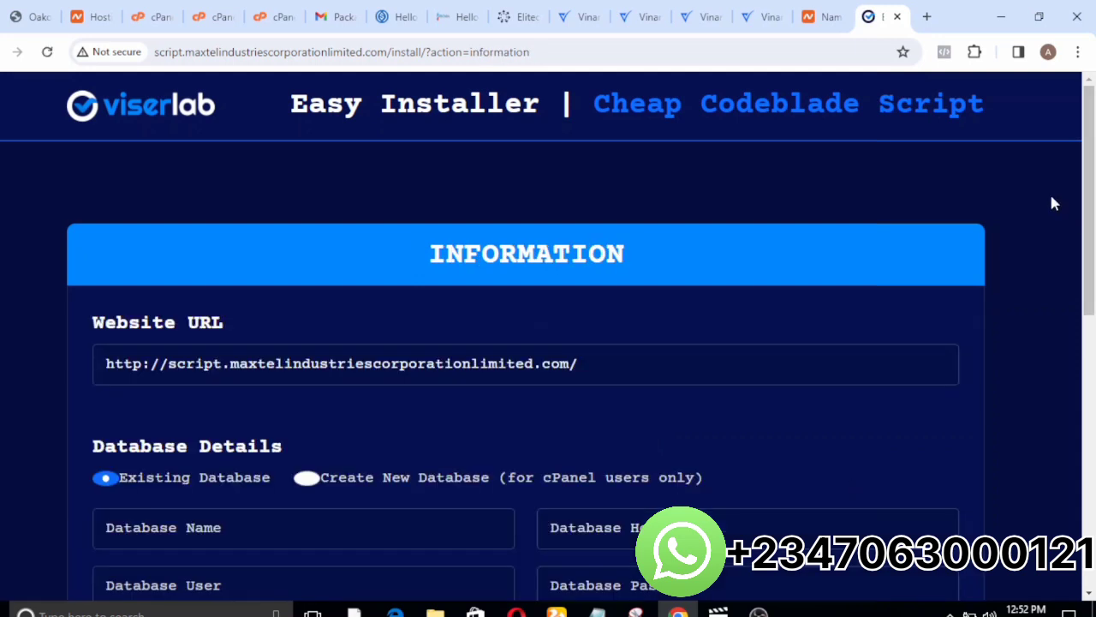
pyautogui.moveTo(1090, 212); pyautogui.dragTo(1090, 319)
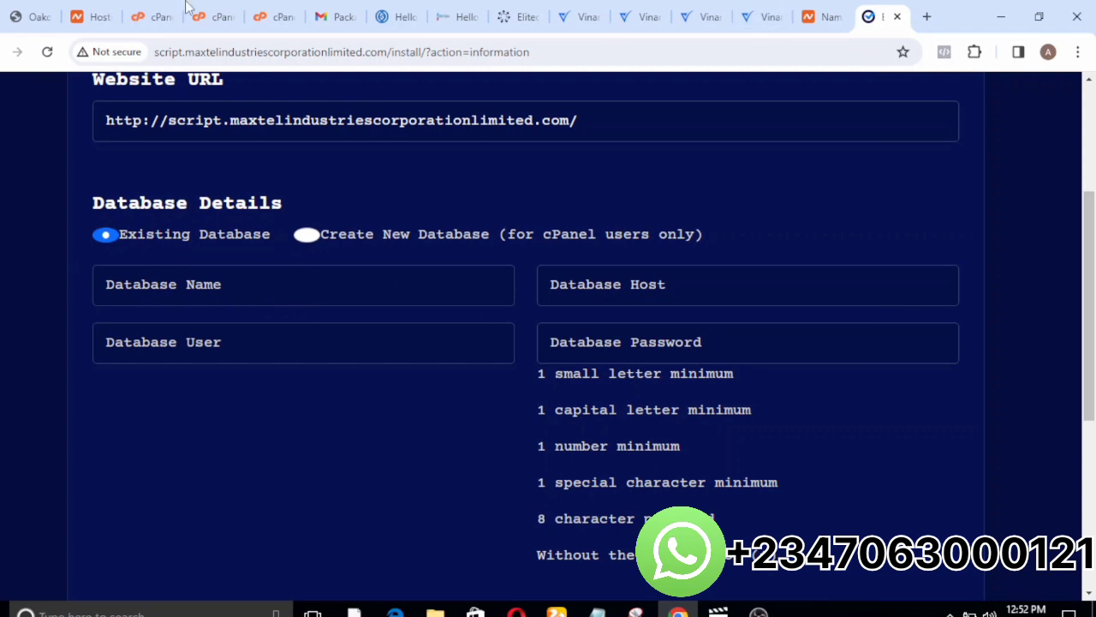
# Return to the cPanel tools page, search for "wizar" and open the MySQL Database Wizard.
pyautogui.click(269, 19)
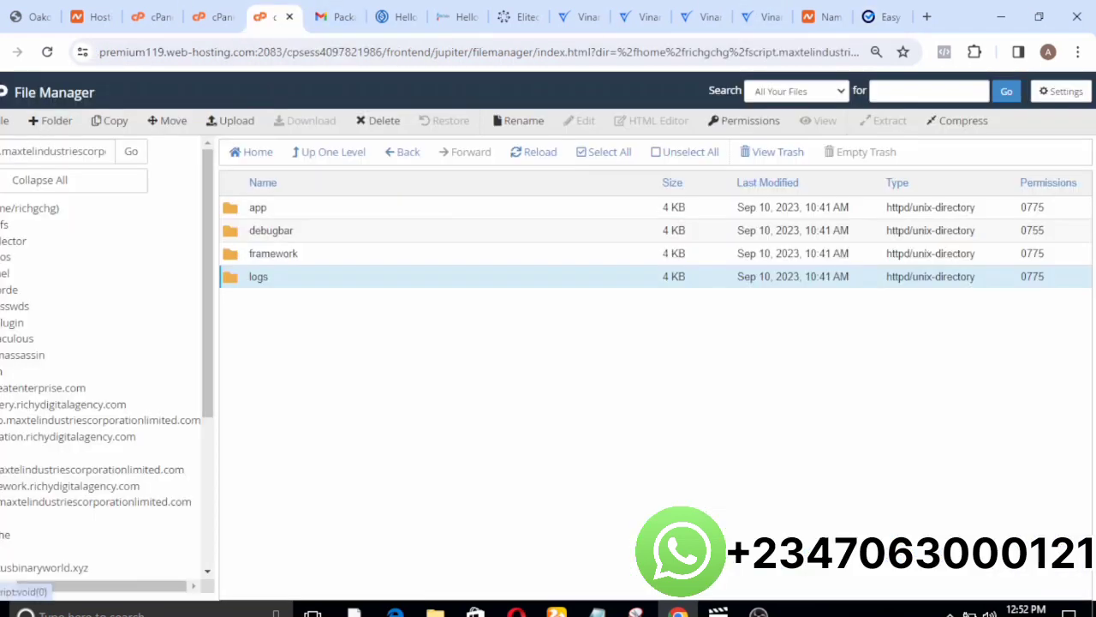
pyautogui.click(5, 99)
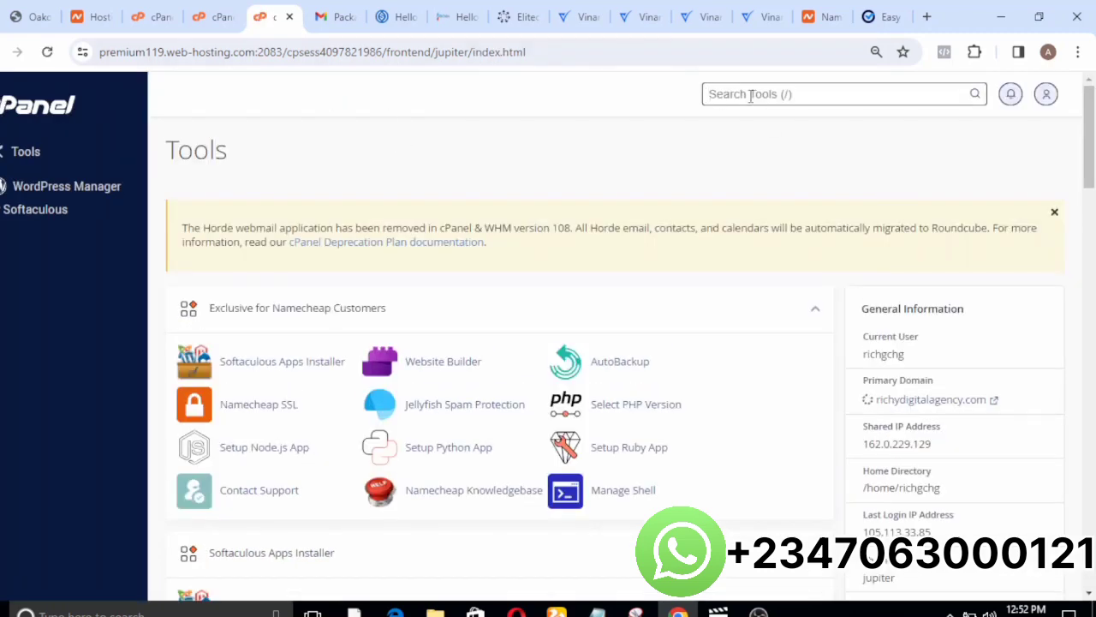
pyautogui.write('wizar')
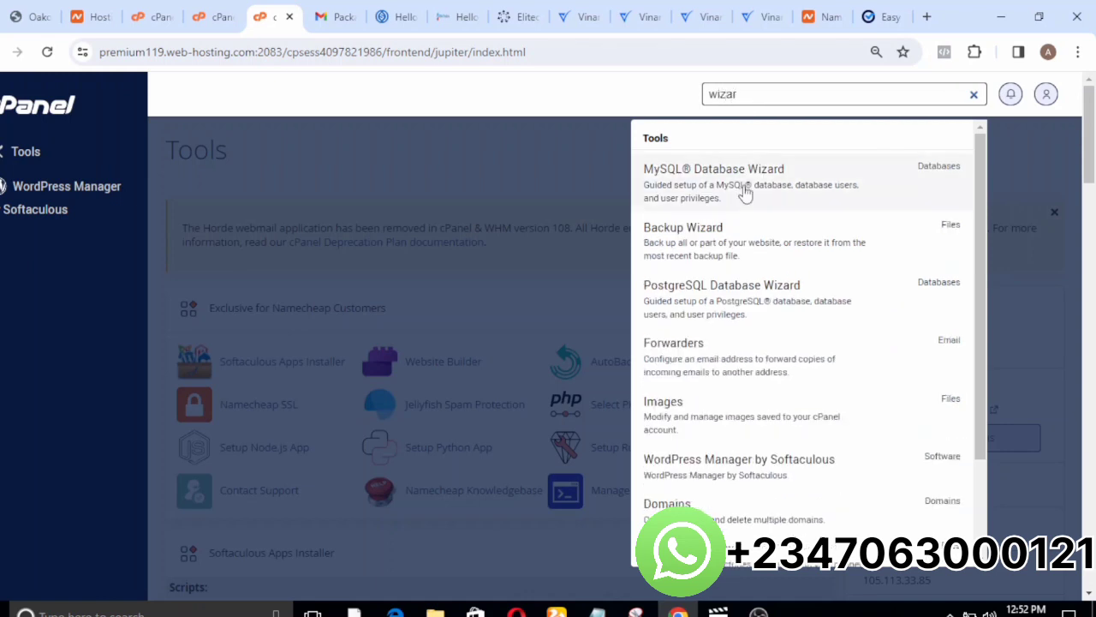
pyautogui.click(710, 200)
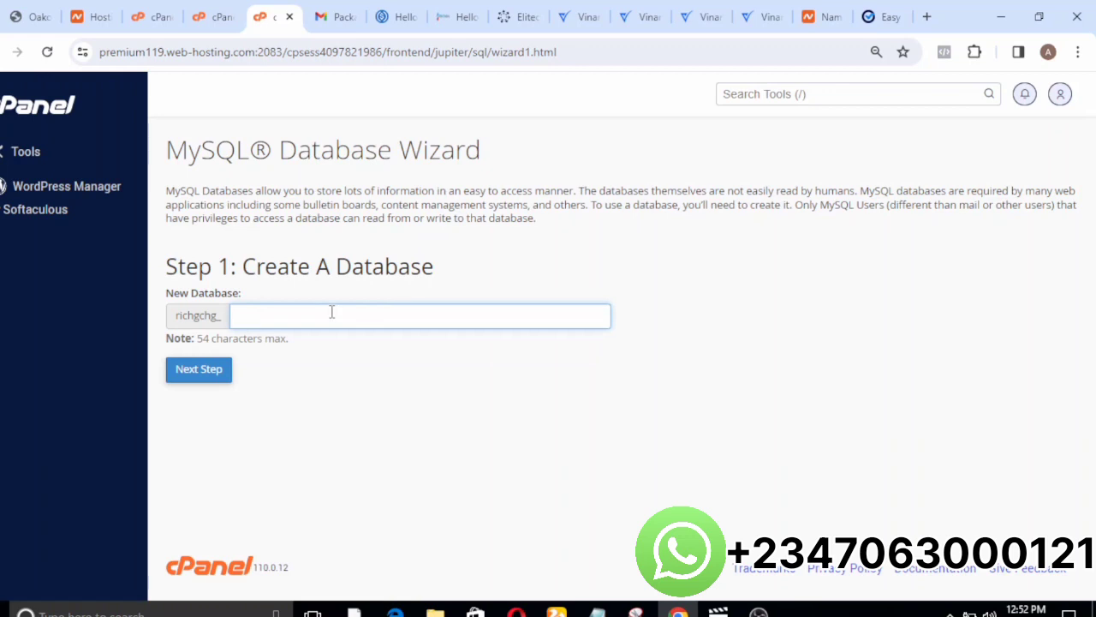
# Create a new MySQL database named script and enter script as the database username.
pyautogui.write('script')
pyautogui.click(214, 370)
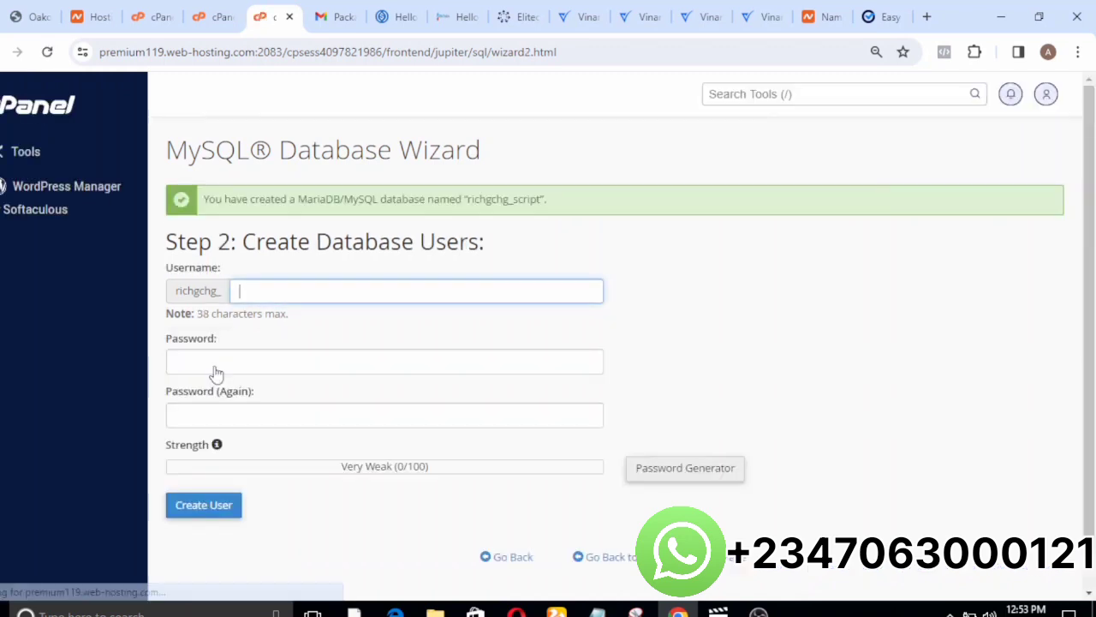
pyautogui.write('script')
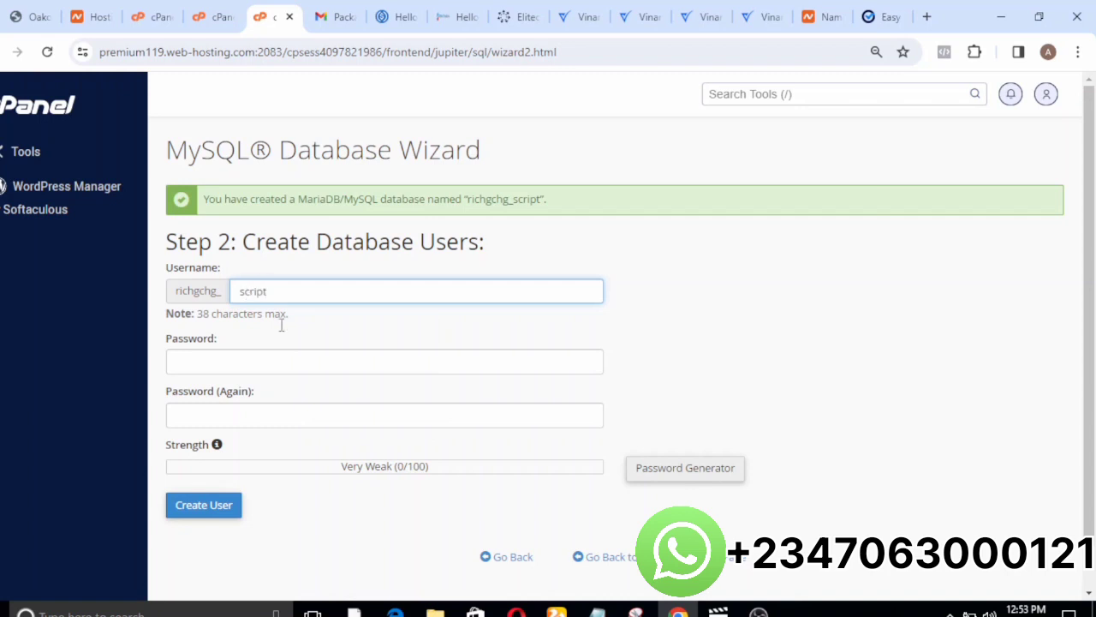
# Generate a new password for the database user and save a copy of it in the Read me (2) notes in Notepad.
pyautogui.click(251, 354)
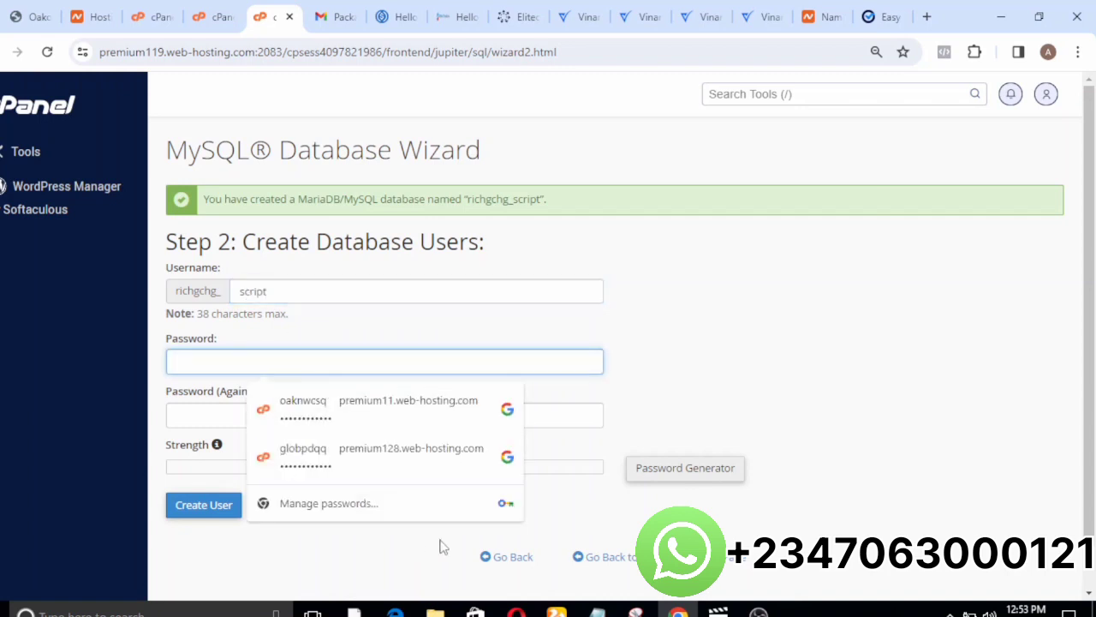
pyautogui.click(660, 468)
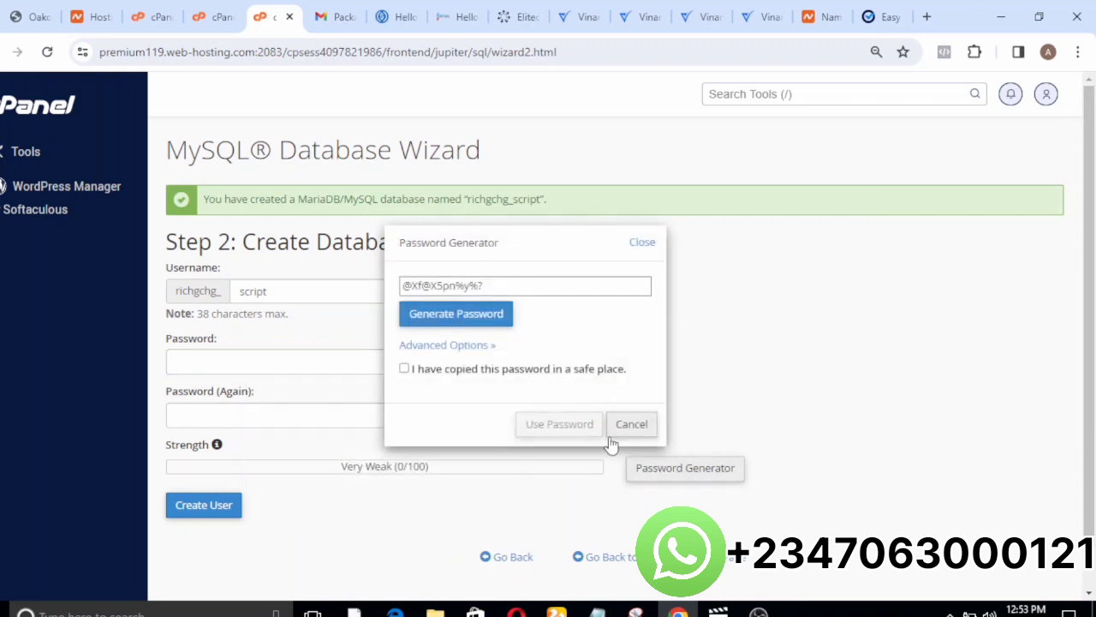
pyautogui.click(476, 320)
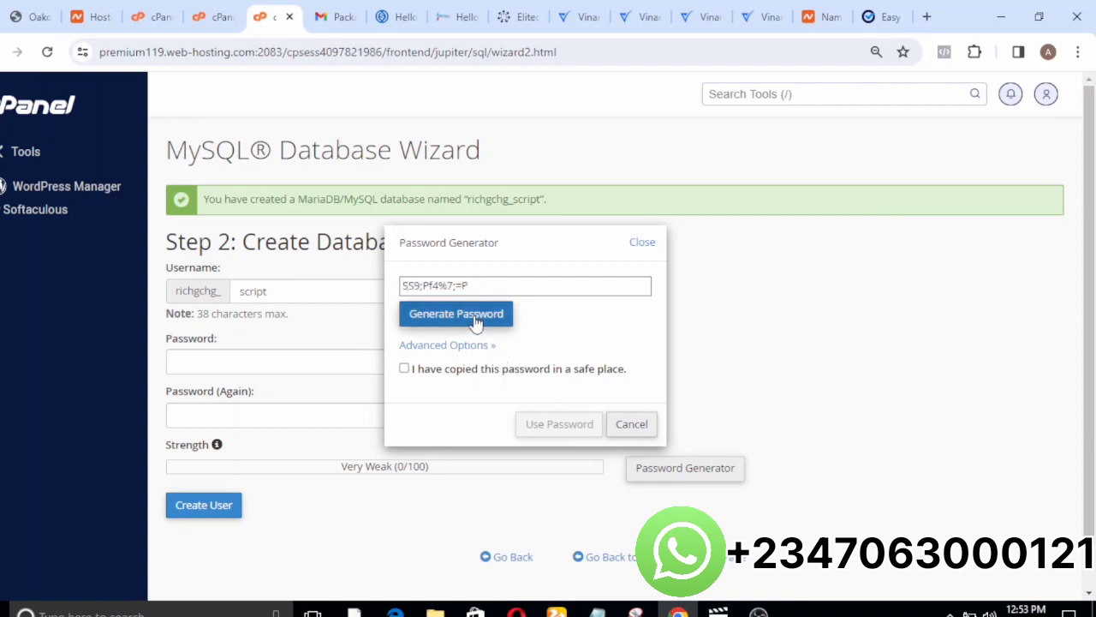
pyautogui.click(476, 321)
pyautogui.click(476, 320)
pyautogui.tripleClick(481, 286)
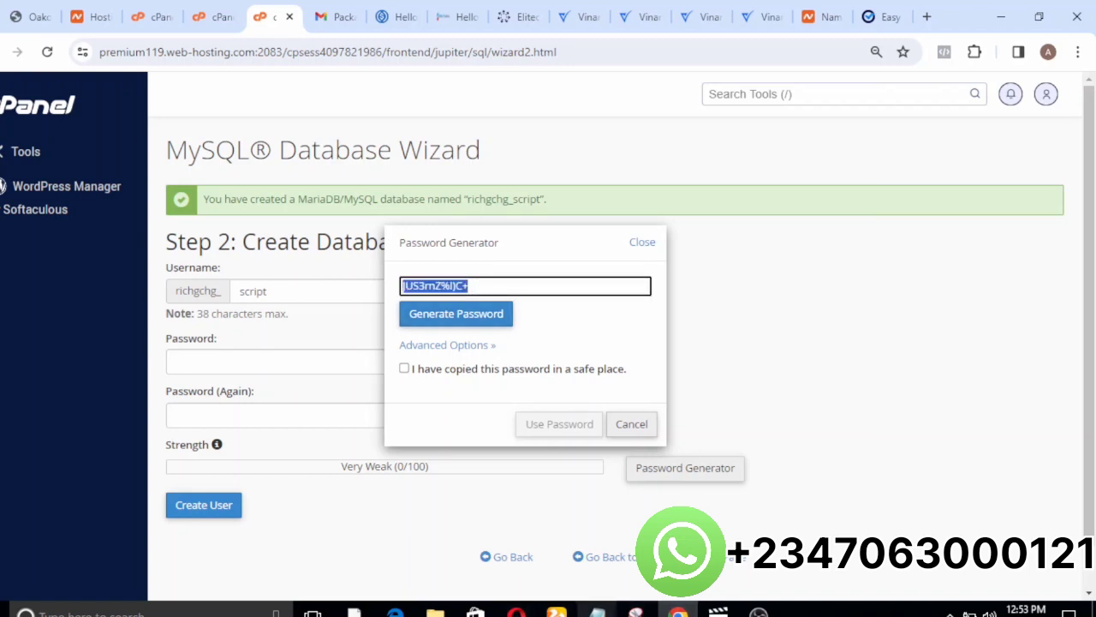
pyautogui.moveTo(597, 611)
pyautogui.click(702, 526)
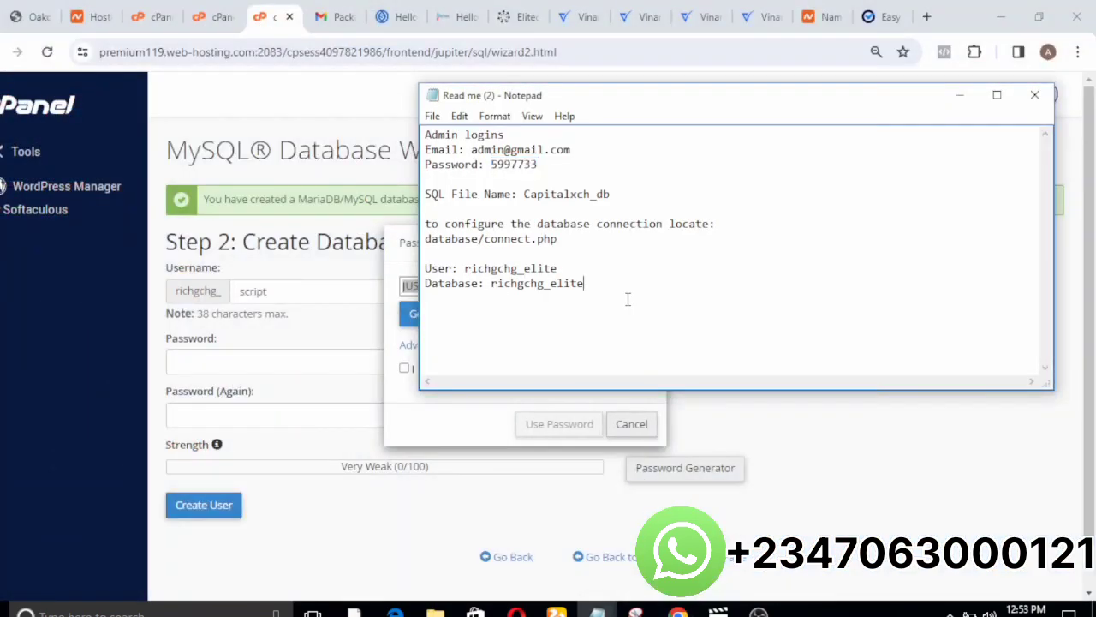
pyautogui.hotkey('ctrl', 'v')
pyautogui.click(961, 95)
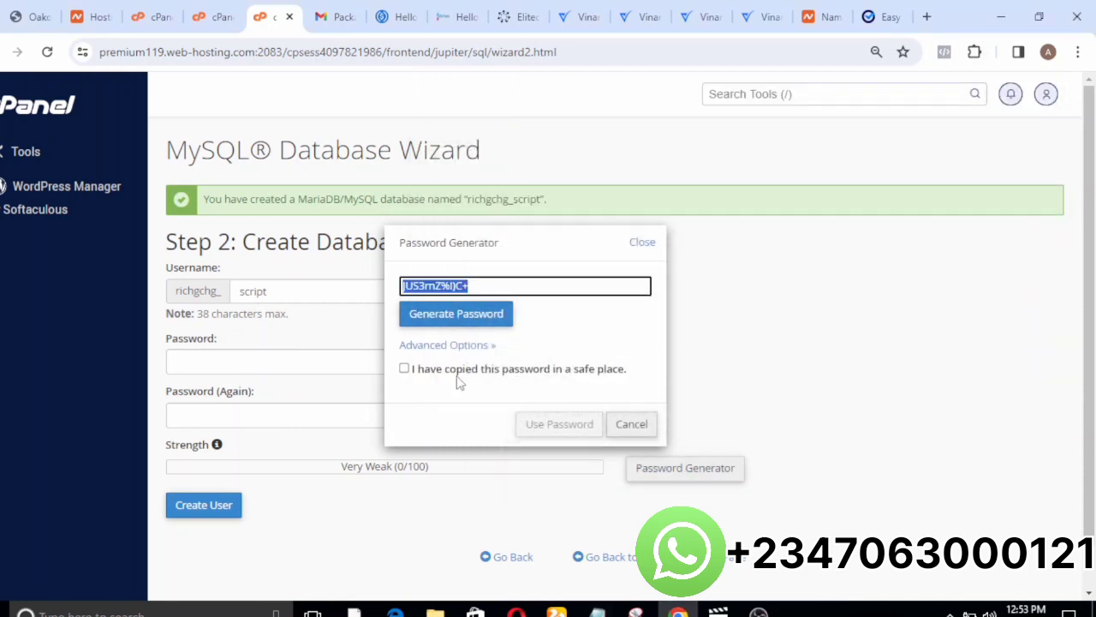
# Confirm that the generated password is stored safely, apply it to both password fields and create the database user.
pyautogui.click(403, 380)
pyautogui.click(404, 370)
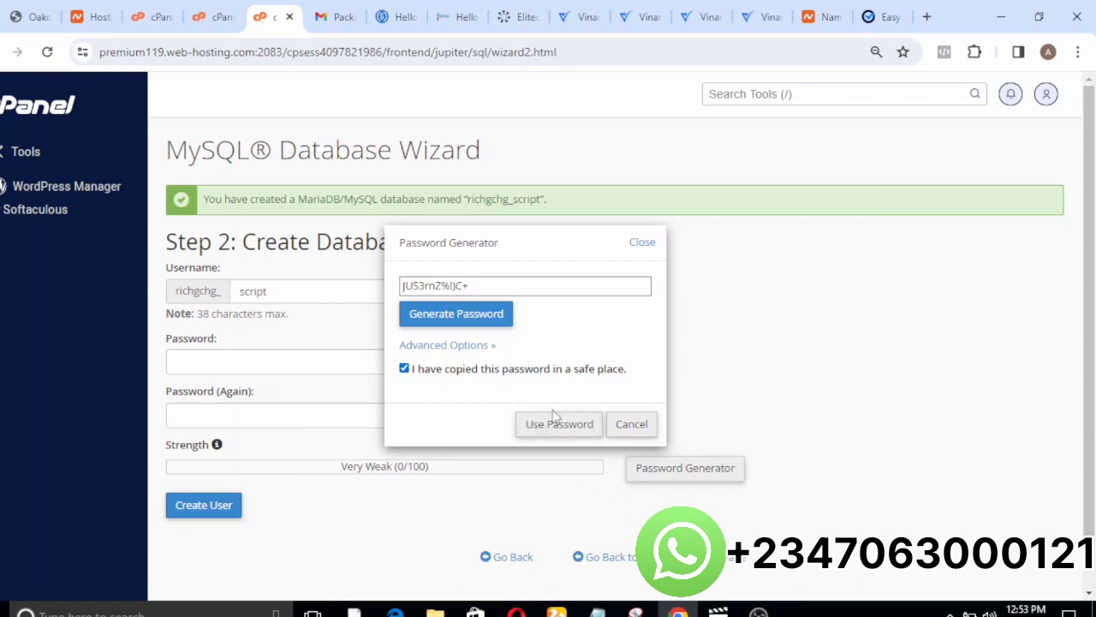
pyautogui.click(557, 424)
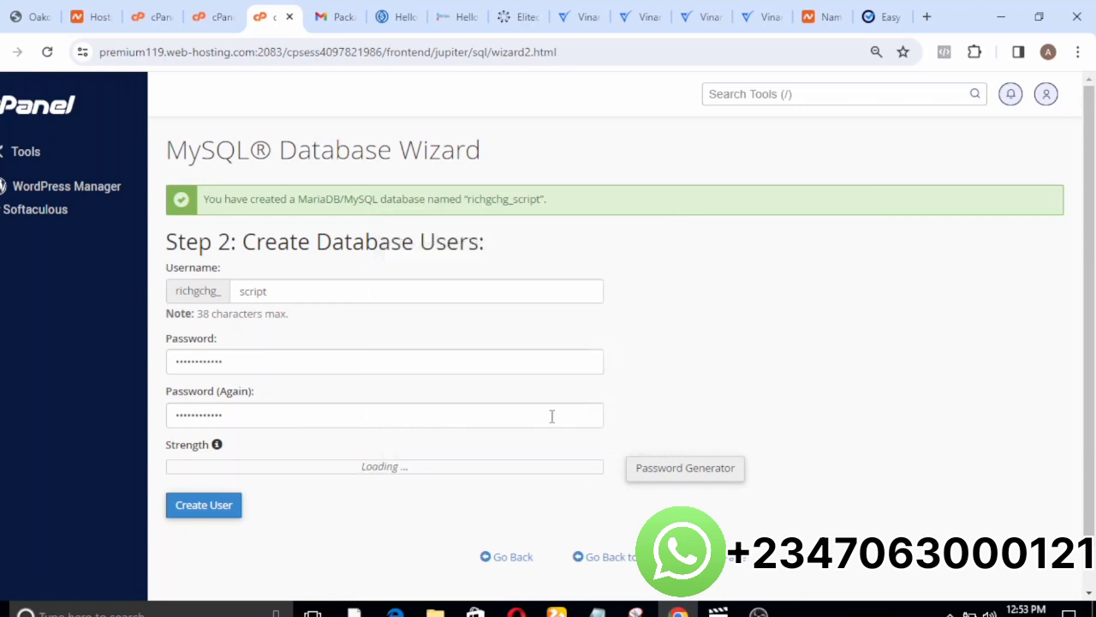
pyautogui.click(215, 509)
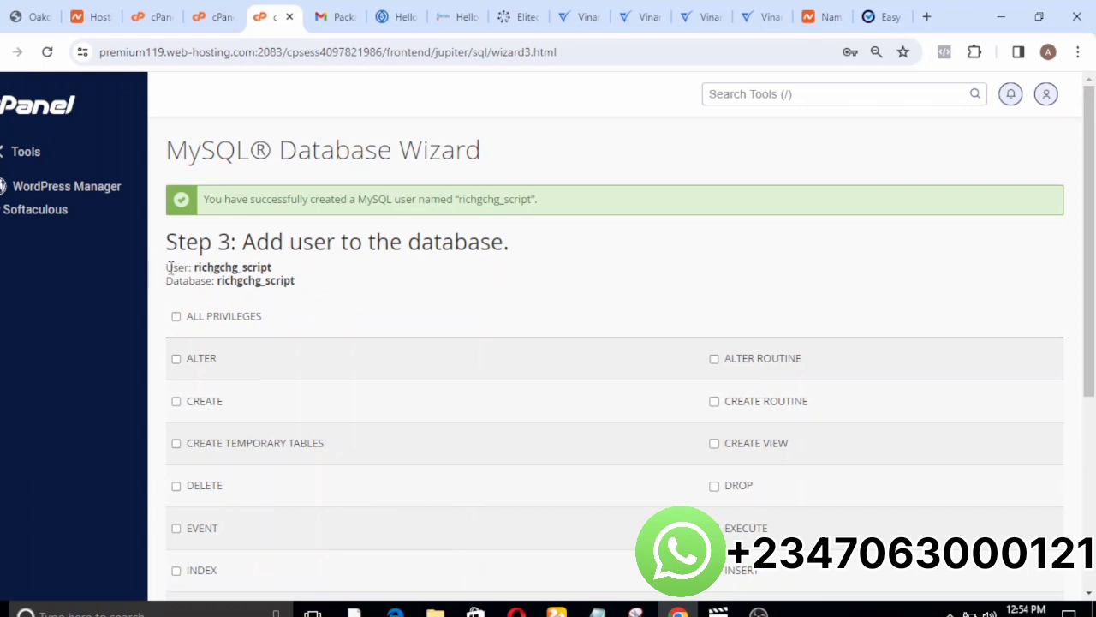
# Copy the wizard's user and database names into the Read me (2) notes in Notepad, below the saved password.
pyautogui.moveTo(169, 268); pyautogui.dragTo(299, 288)
pyautogui.hotkey('ctrl', 'c')
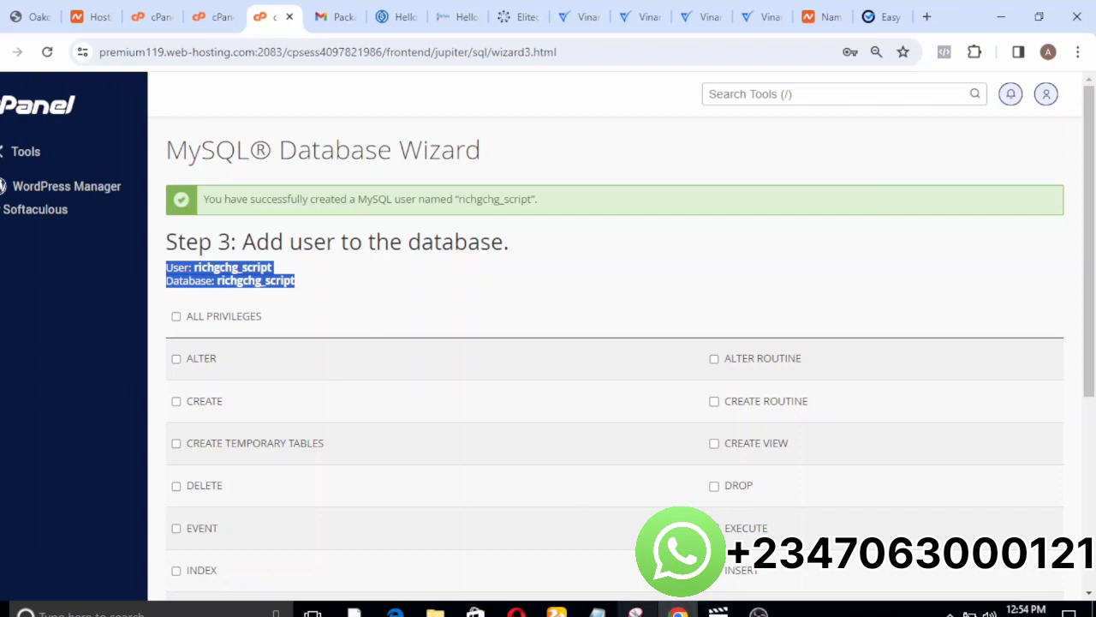
pyautogui.moveTo(597, 609)
pyautogui.click(634, 556)
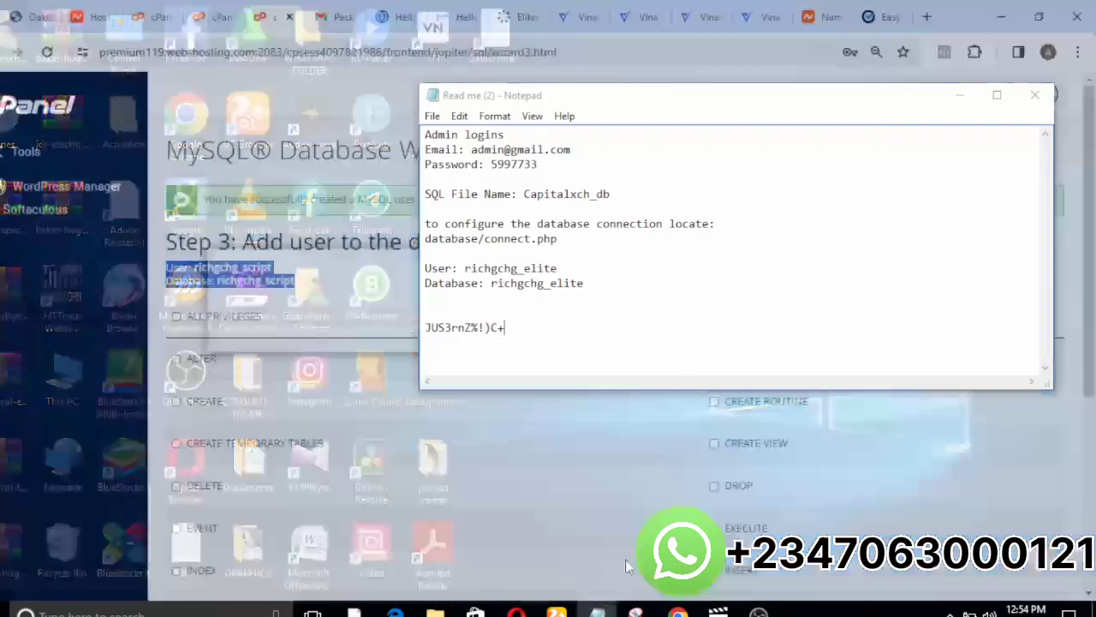
pyautogui.hotkey('ctrl', 'v')
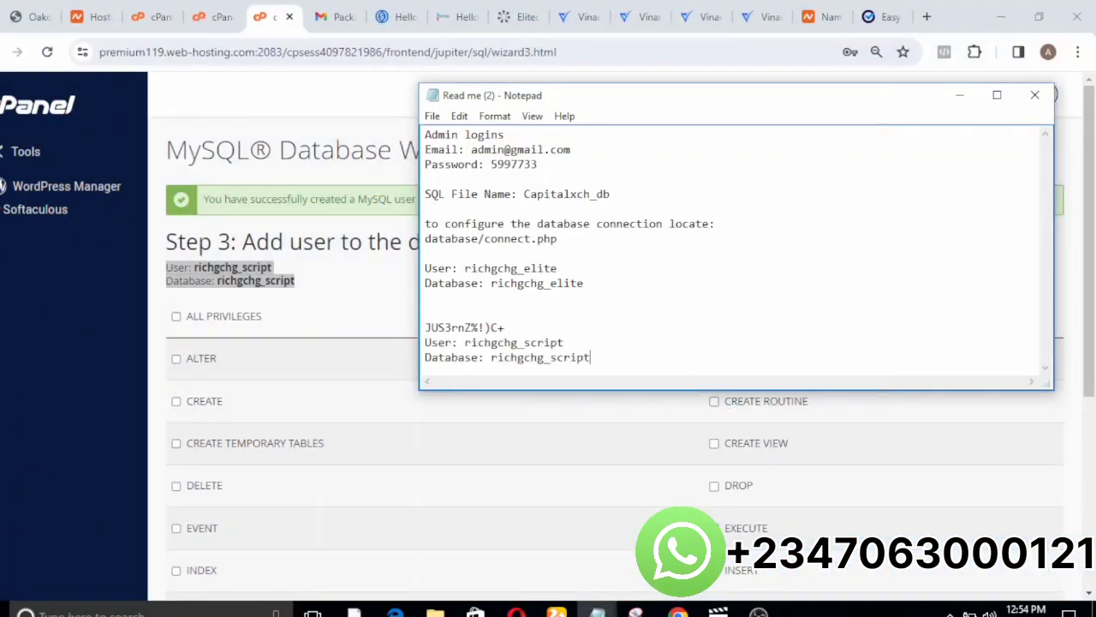
pyautogui.click(961, 95)
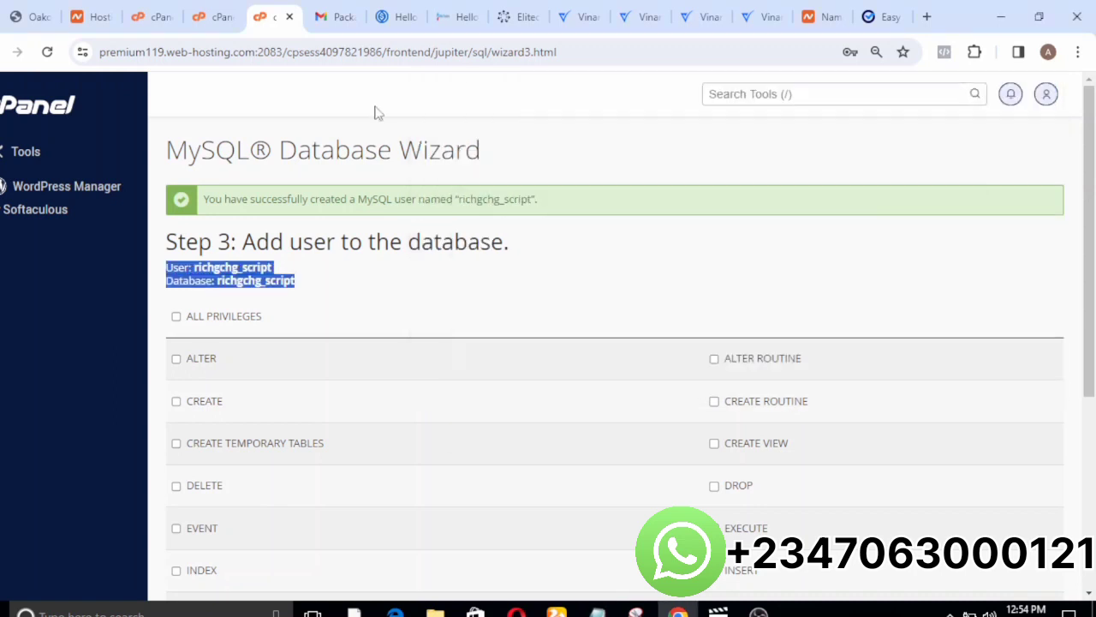
# Grant the user ALL PRIVILEGES on the richgchg_script database and continue to the wizard's final step.
pyautogui.click(176, 317)
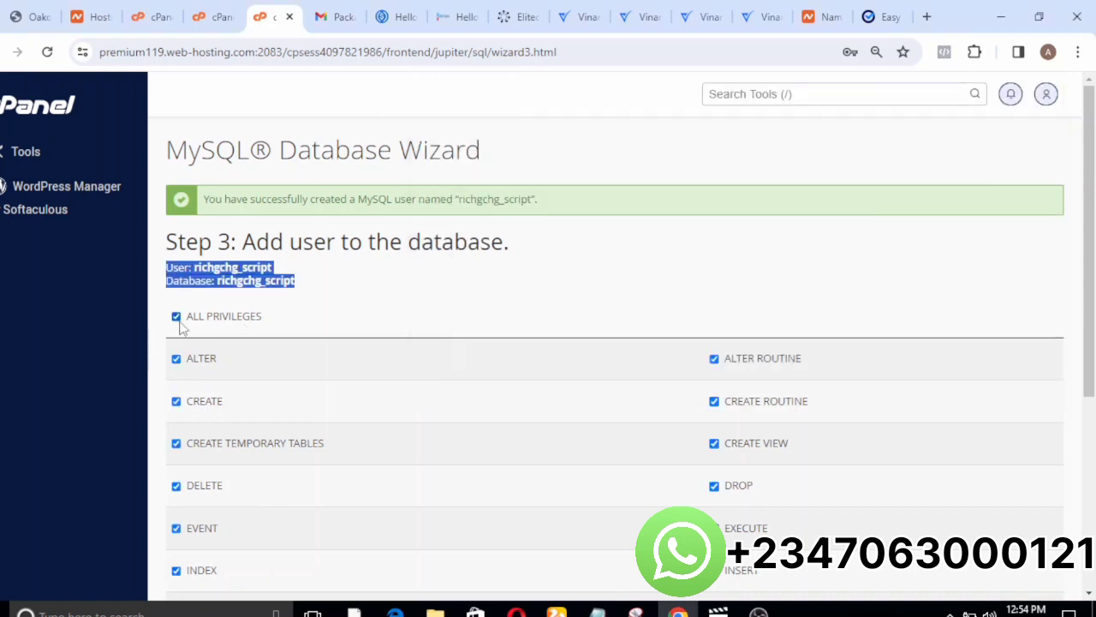
pyautogui.moveTo(1089, 348); pyautogui.dragTo(1078, 603)
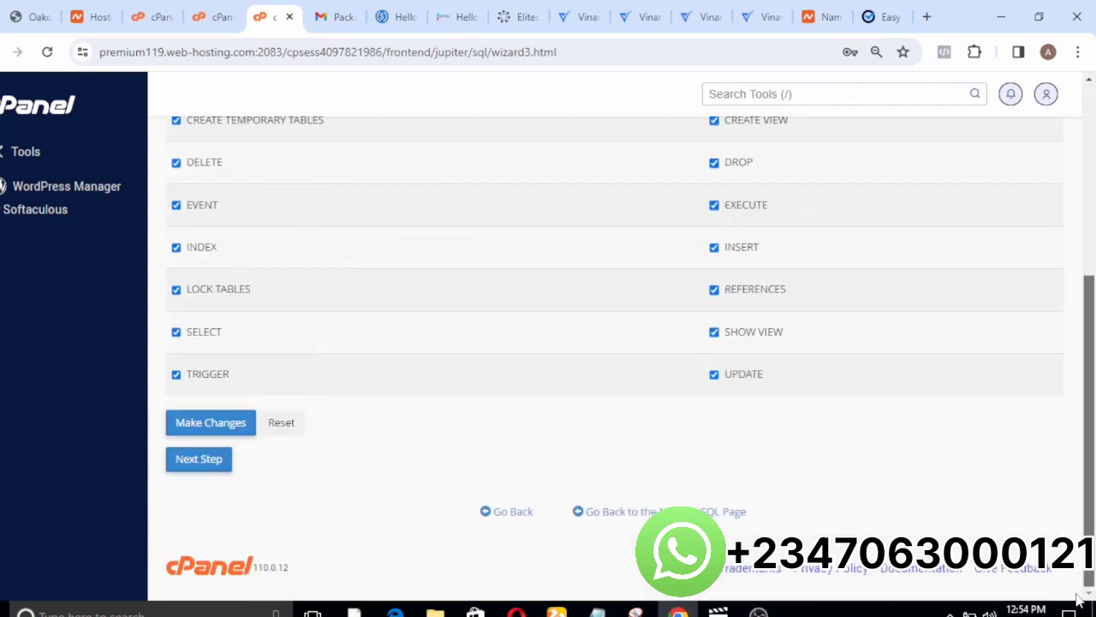
pyautogui.click(214, 466)
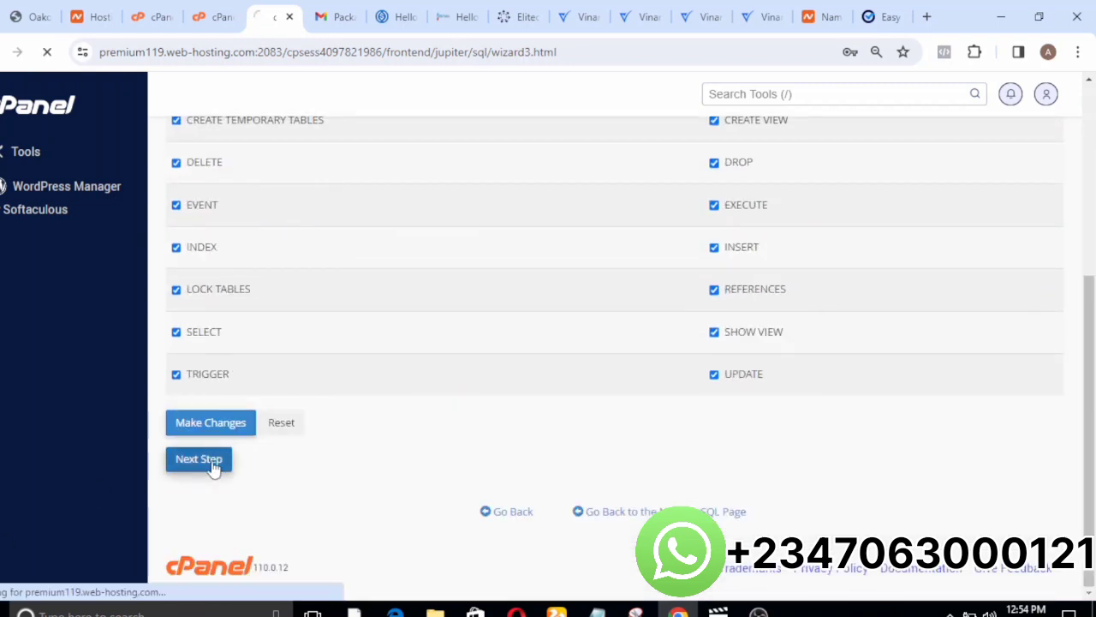
# Switch to the installer page and enter richgchg_script, copied from the Read me (2) notes, as both the database name and the database user.
pyautogui.click(868, 18)
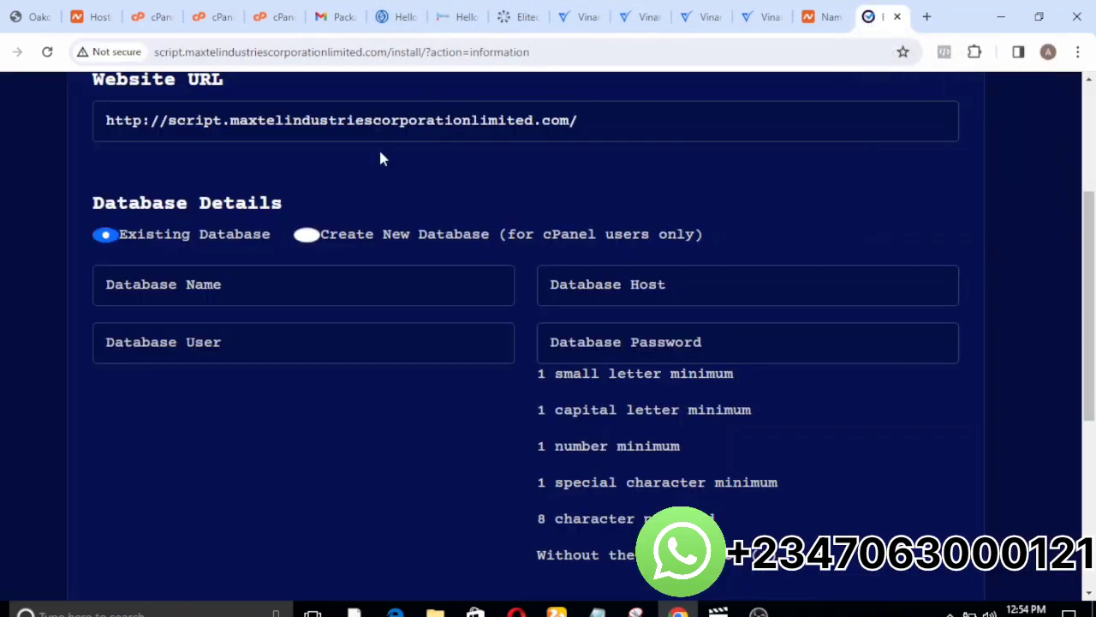
pyautogui.click(194, 284)
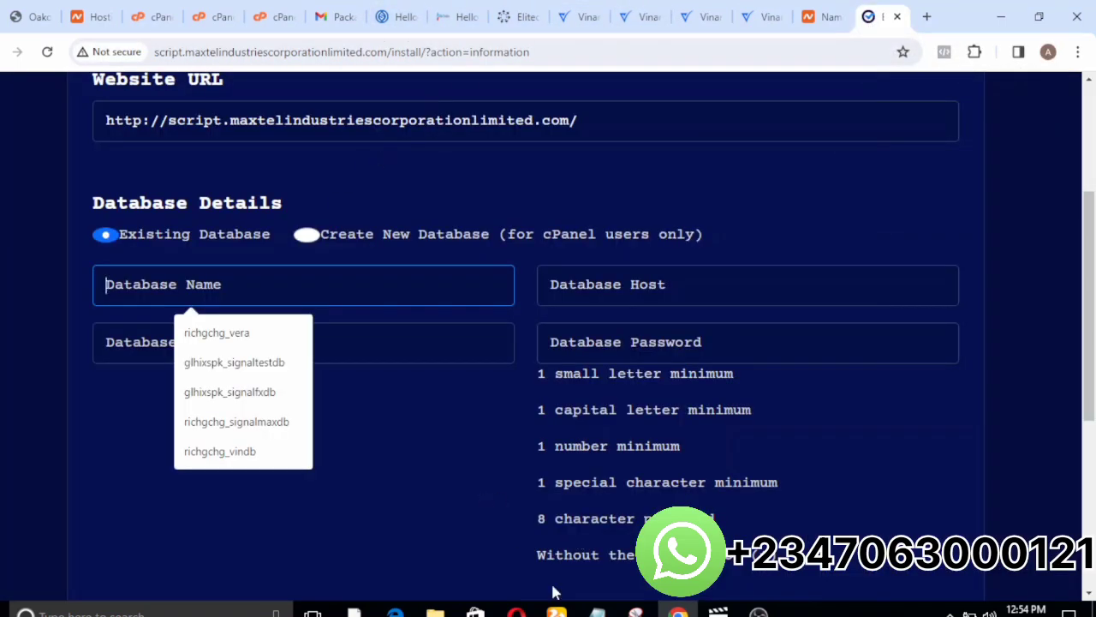
pyautogui.moveTo(597, 610)
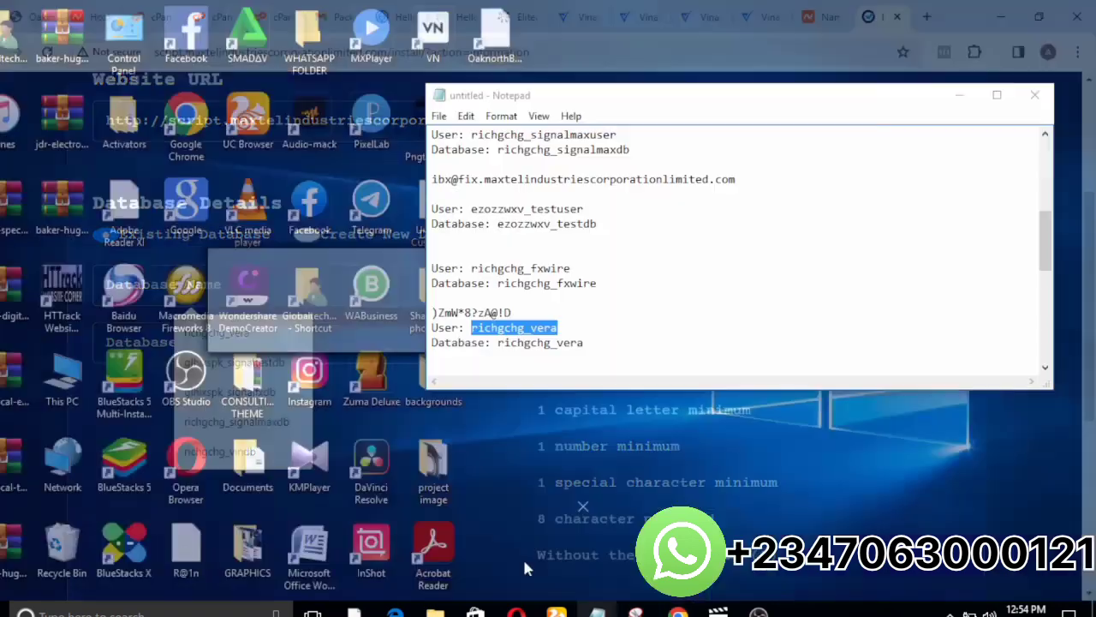
pyautogui.click(522, 559)
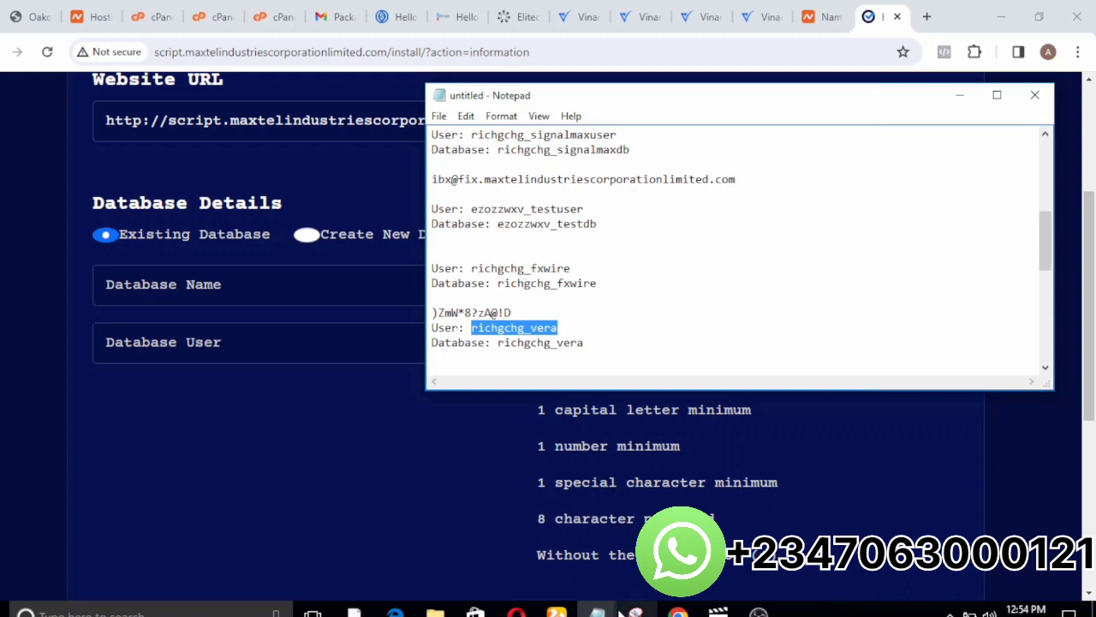
pyautogui.moveTo(599, 611)
pyautogui.click(680, 555)
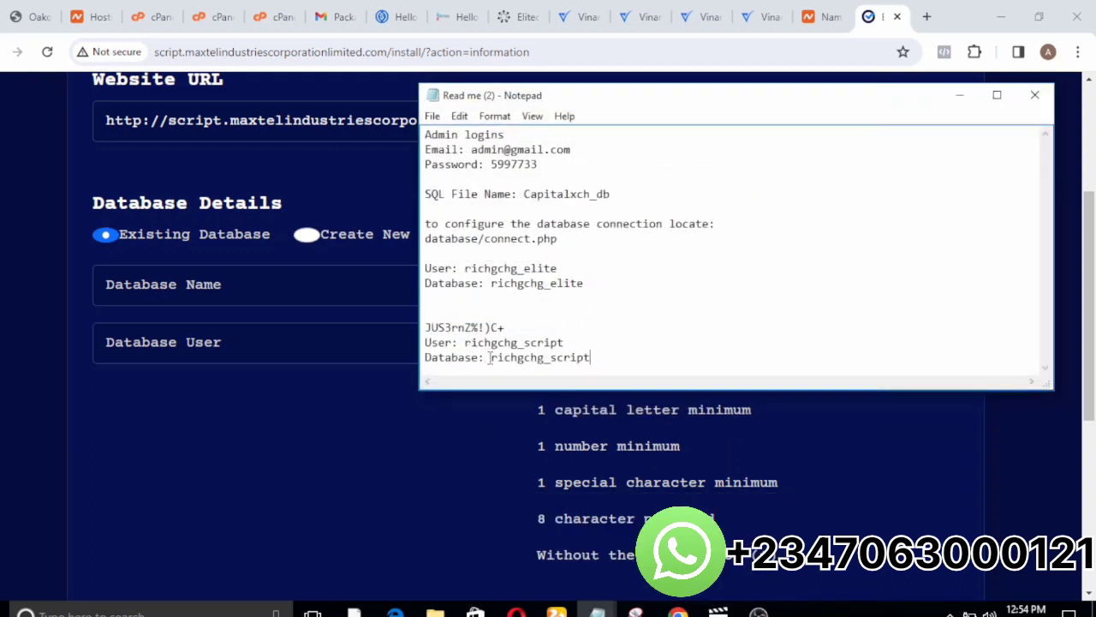
pyautogui.moveTo(490, 359); pyautogui.dragTo(592, 363)
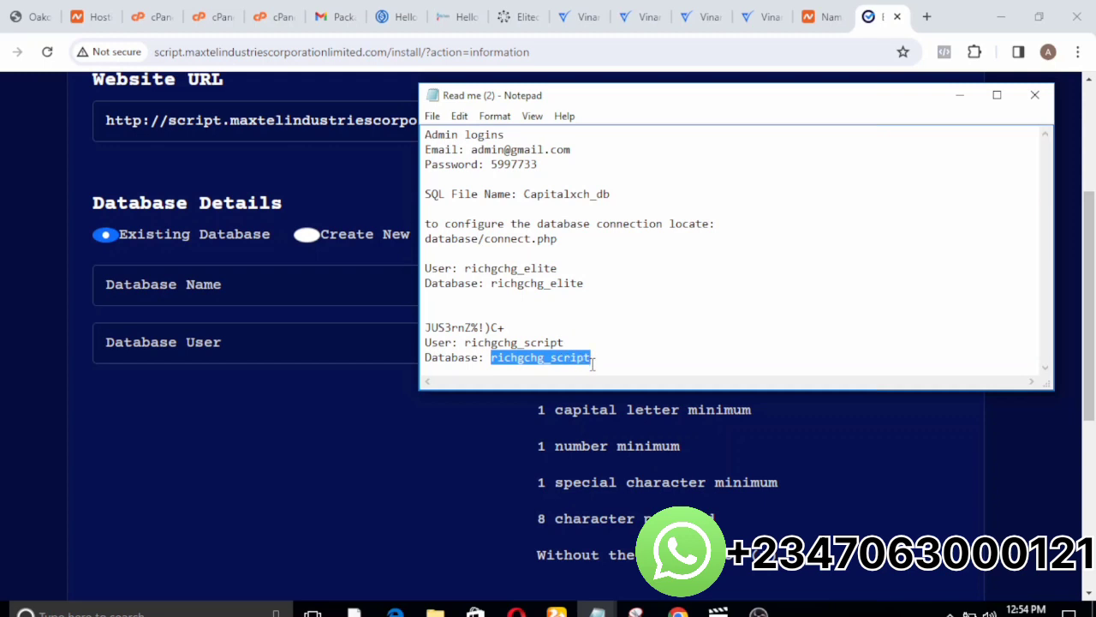
pyautogui.hotkey('ctrl', 'c')
pyautogui.click(242, 285)
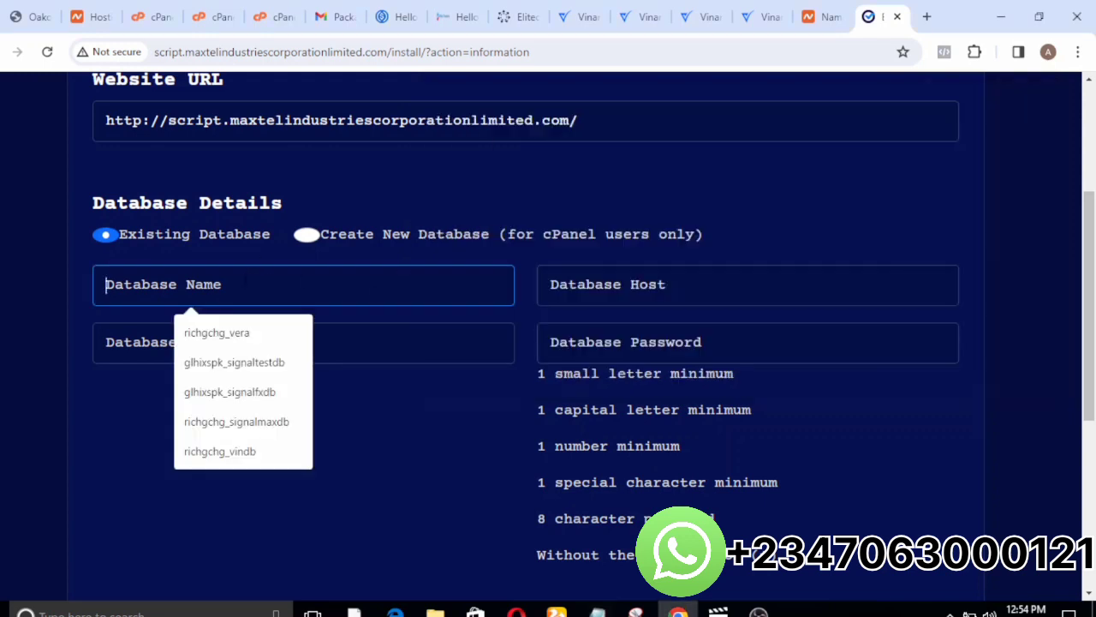
pyautogui.hotkey('ctrl', 'v')
pyautogui.click(177, 343)
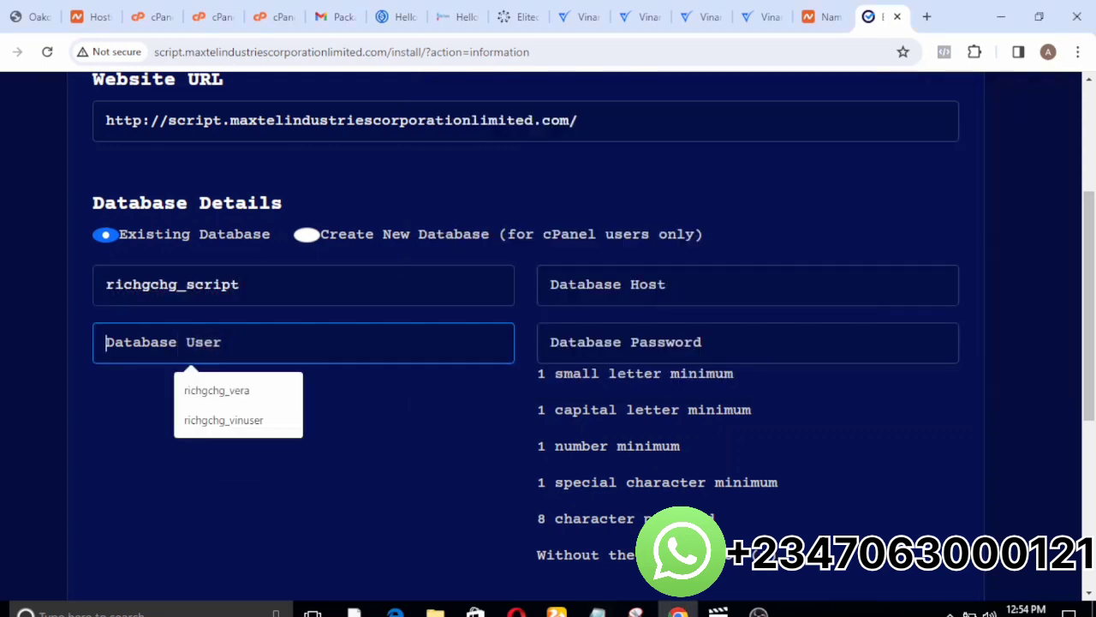
pyautogui.hotkey('ctrl', 'v')
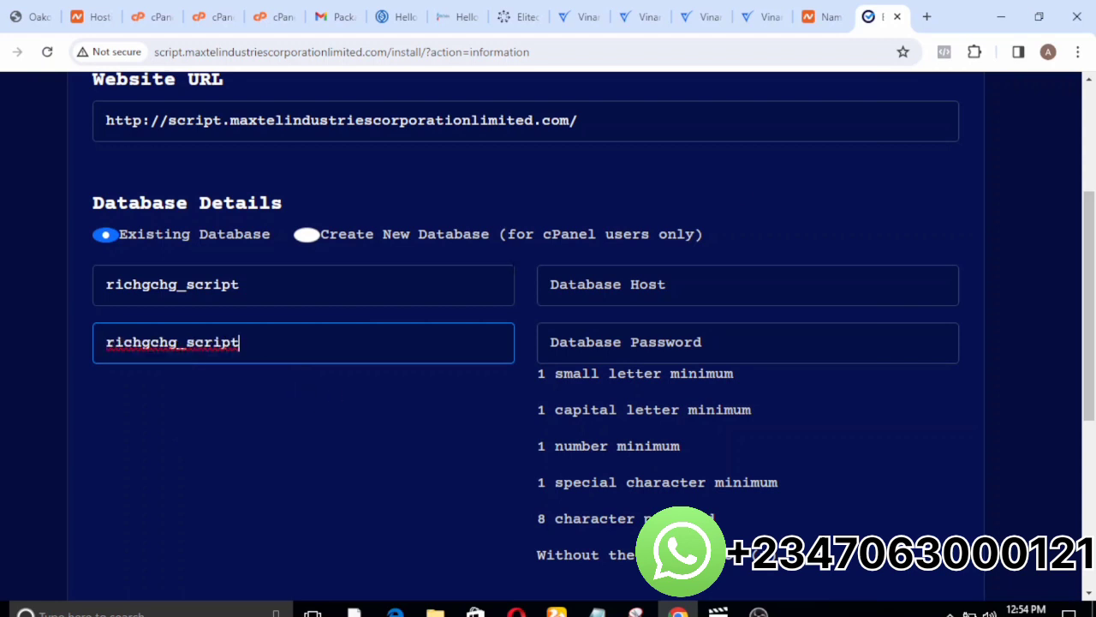
# Set the database host to localhost and fill in the database password copied from the Read me (2) notes.
pyautogui.click(635, 285)
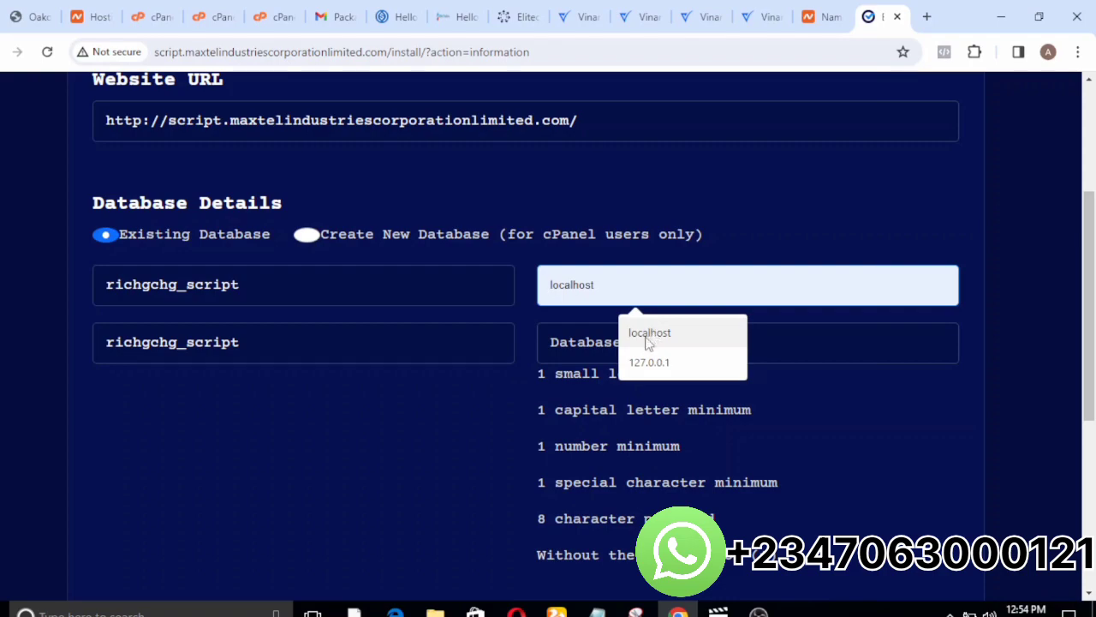
pyautogui.click(651, 333)
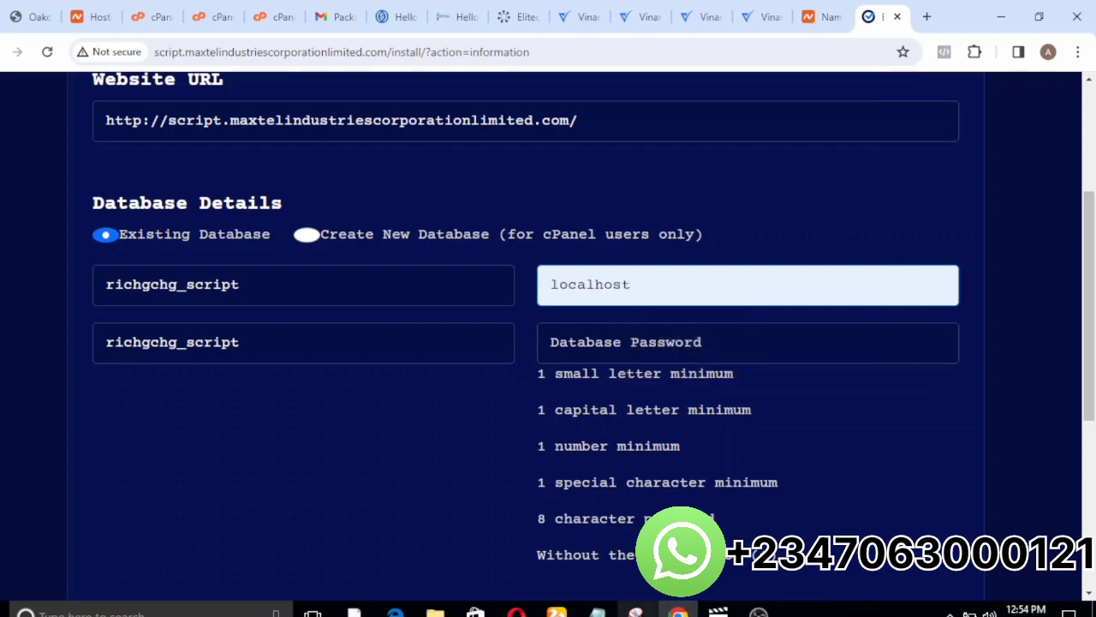
pyautogui.moveTo(597, 611)
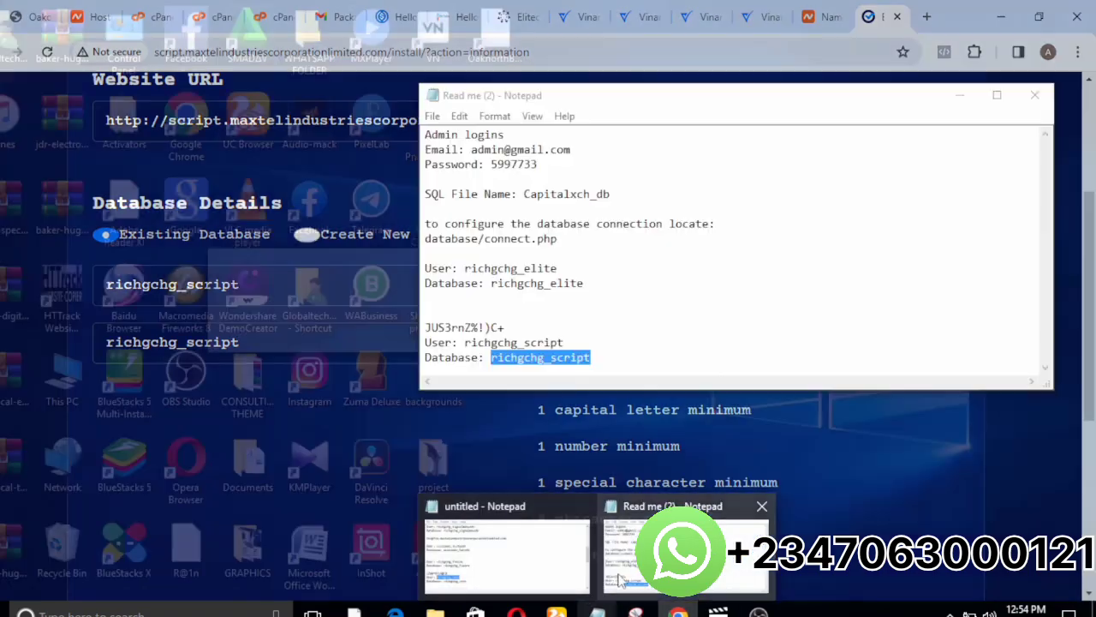
pyautogui.click(619, 585)
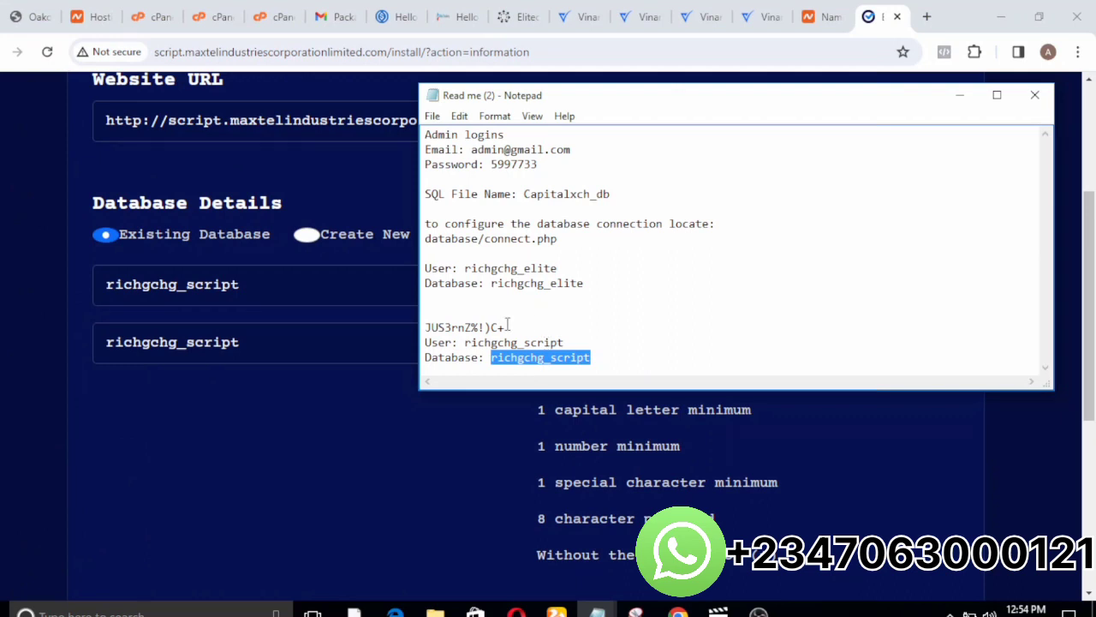
pyautogui.moveTo(507, 327)
pyautogui.mouseDown()
pyautogui.moveTo(426, 327)
pyautogui.moveTo(514, 343)
pyautogui.moveTo(520, 328)
pyautogui.mouseUp()
pyautogui.click(425, 327)
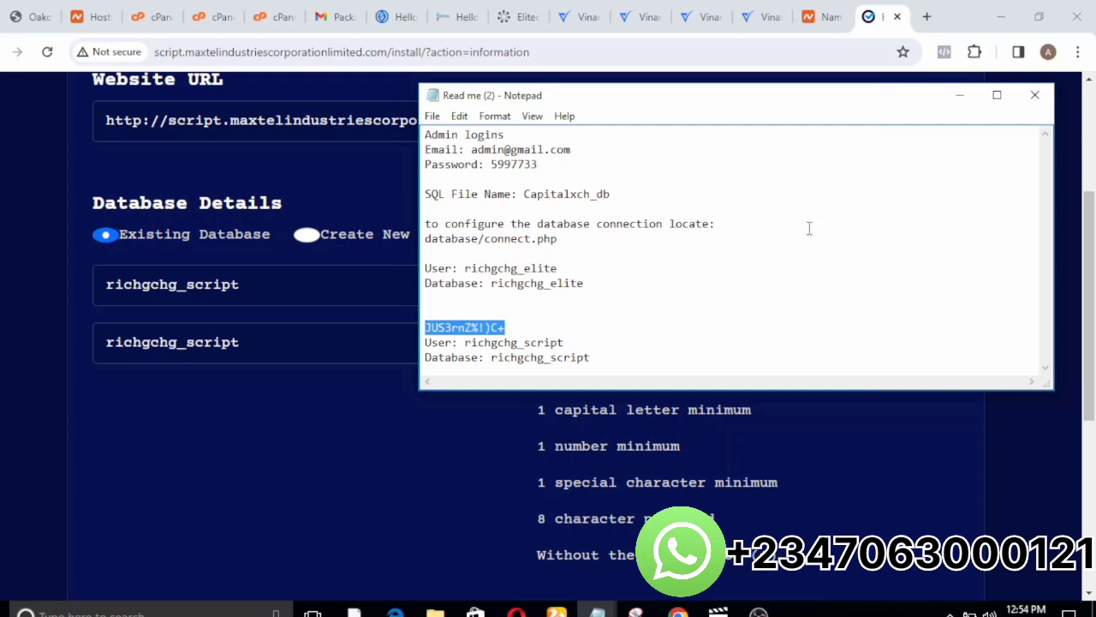
pyautogui.click(960, 95)
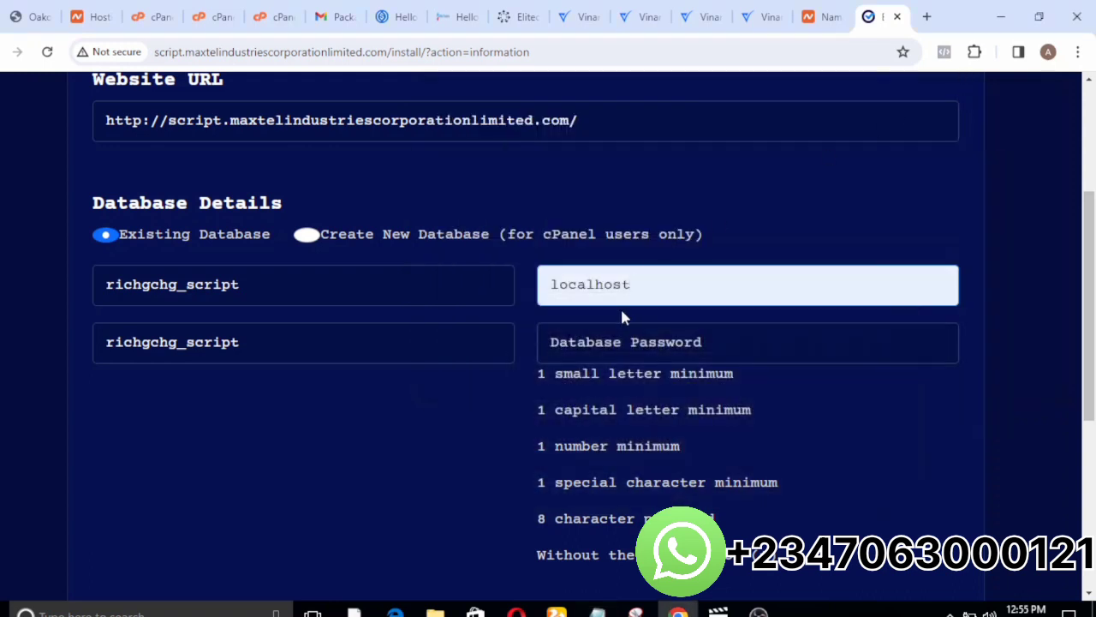
pyautogui.click(621, 343)
pyautogui.hotkey('ctrl', 'v')
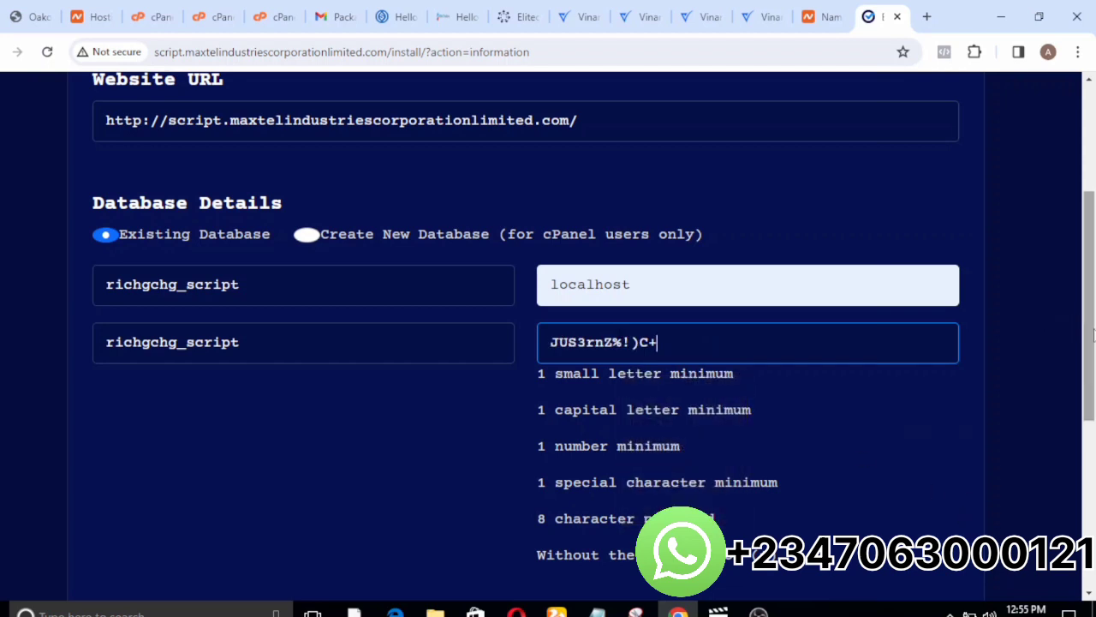
# Fill in the Admin Credential section with the admin username, admin password and contact email address from the saved suggestions.
pyautogui.moveTo(1088, 333); pyautogui.dragTo(1092, 467)
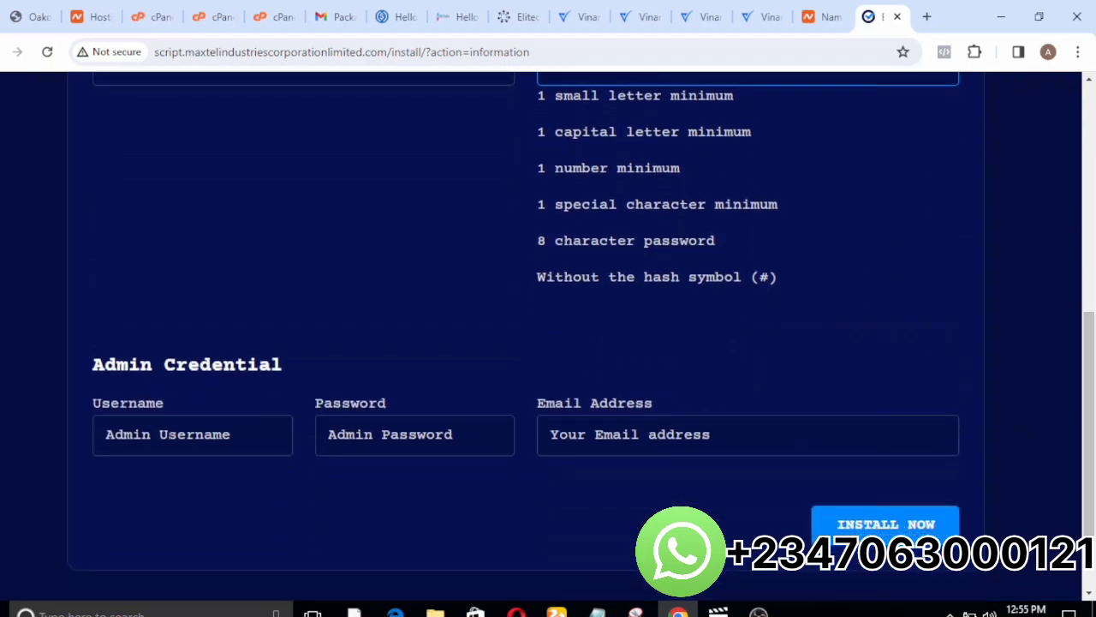
pyautogui.click(176, 436)
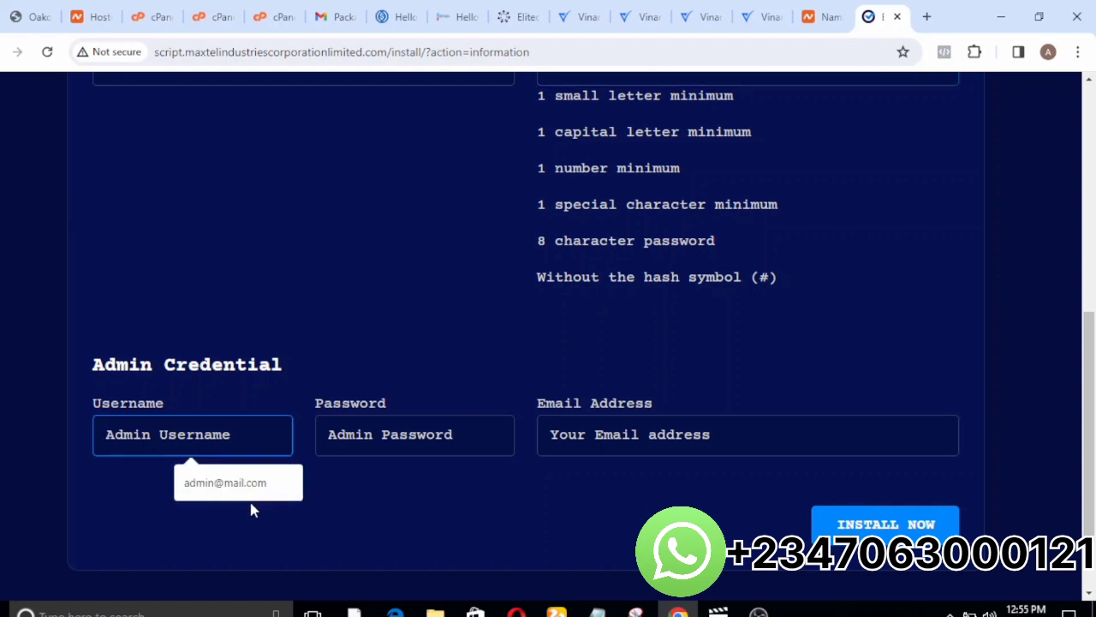
pyautogui.click(224, 485)
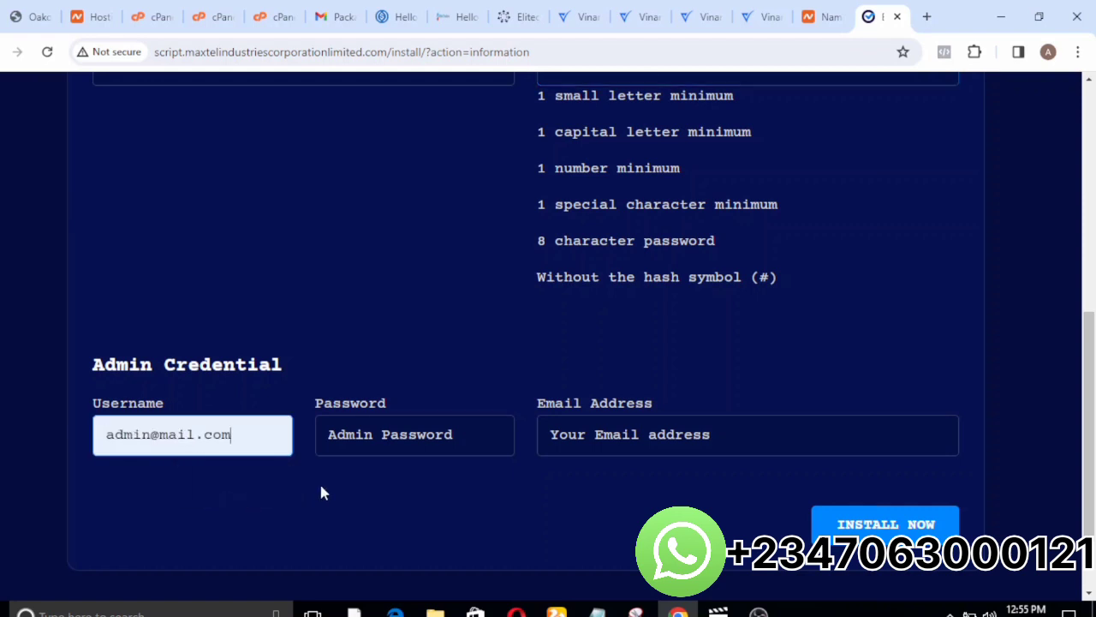
pyautogui.click(341, 441)
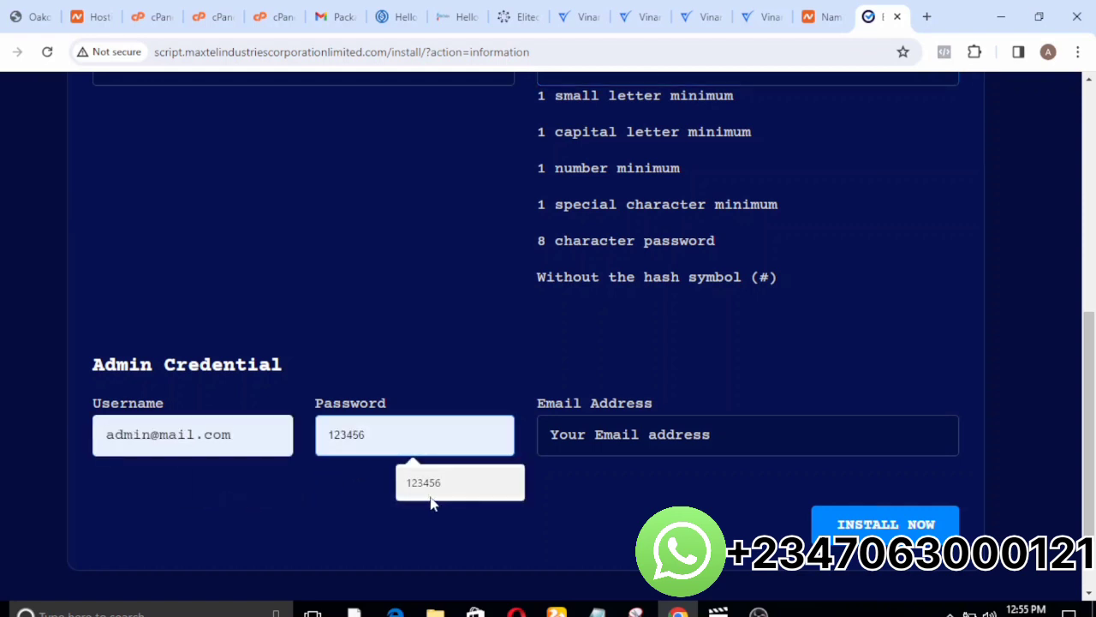
pyautogui.click(424, 481)
pyautogui.click(651, 420)
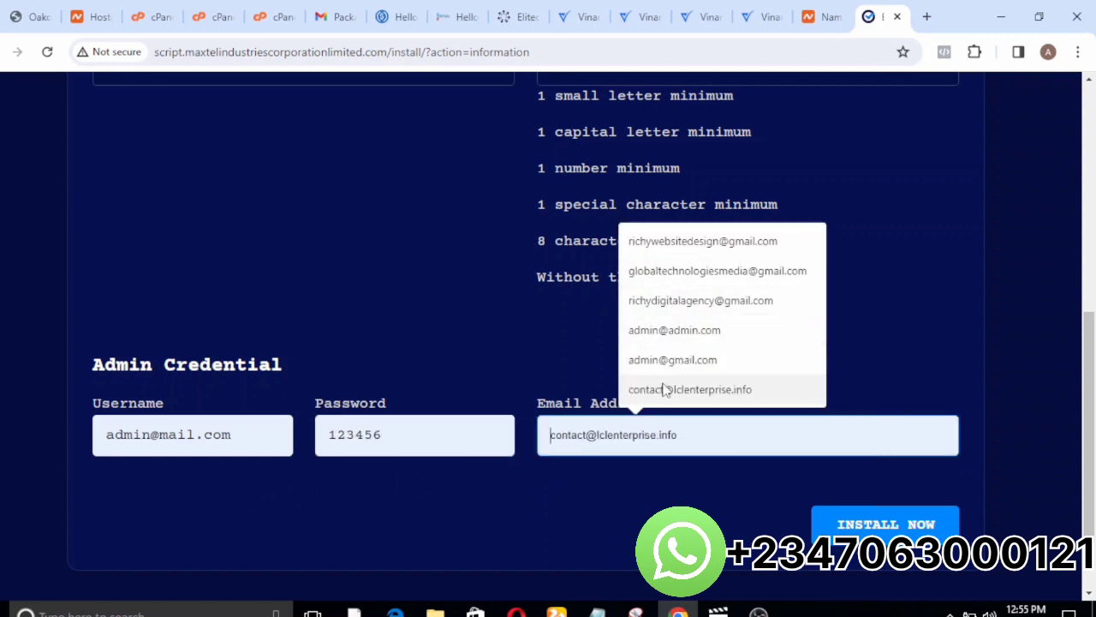
pyautogui.click(655, 304)
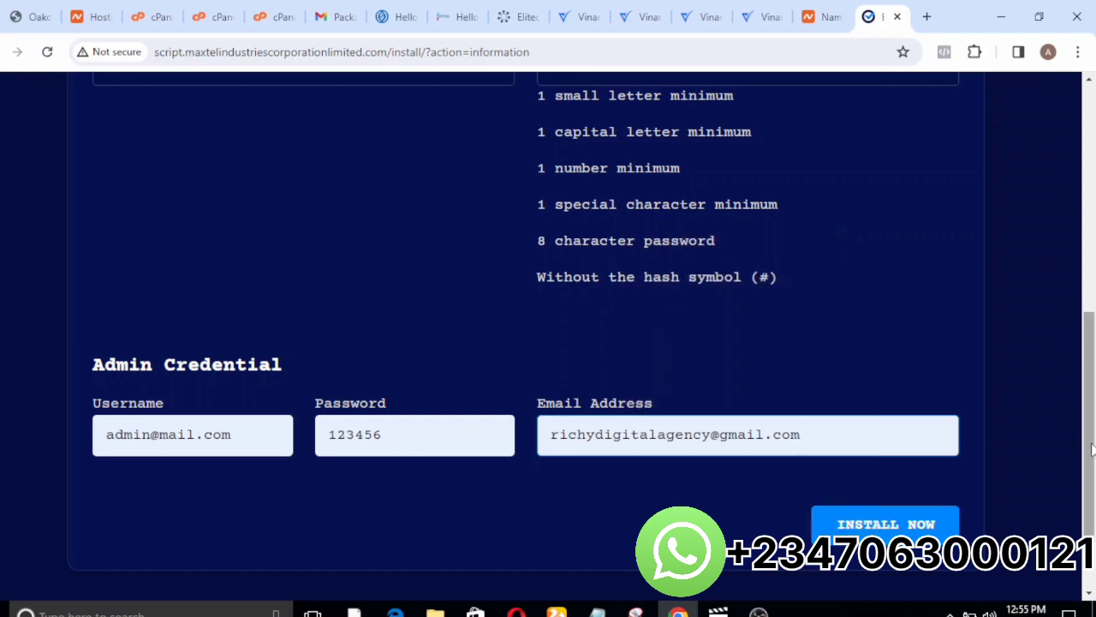
# Run the script installation with the entered details and go on to the new website from the result page.
pyautogui.moveTo(1079, 400); pyautogui.dragTo(1086, 501)
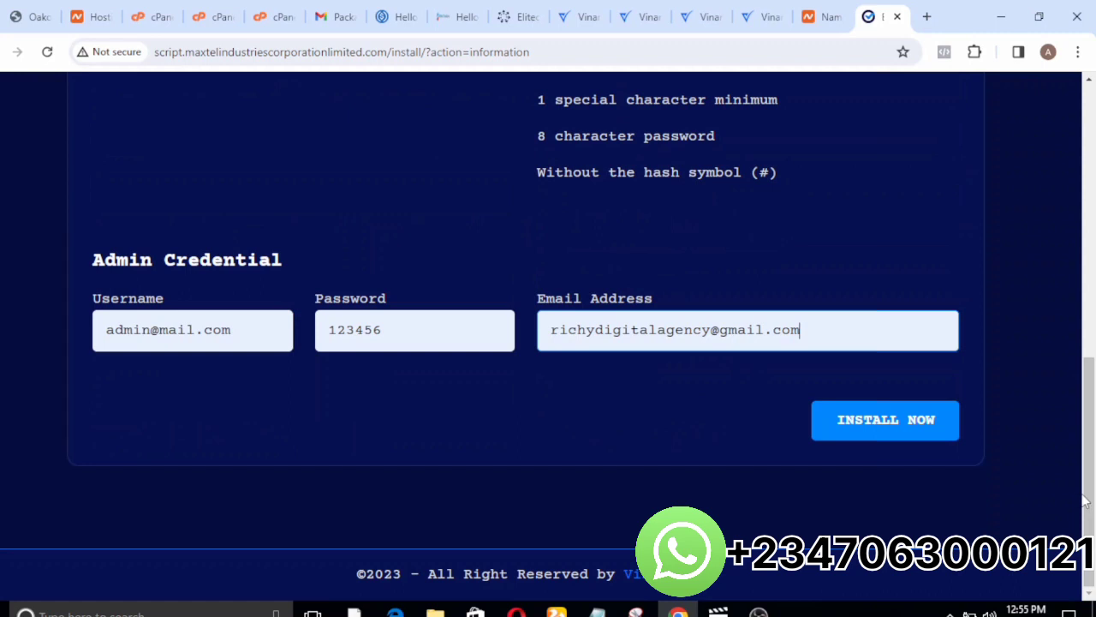
pyautogui.click(859, 419)
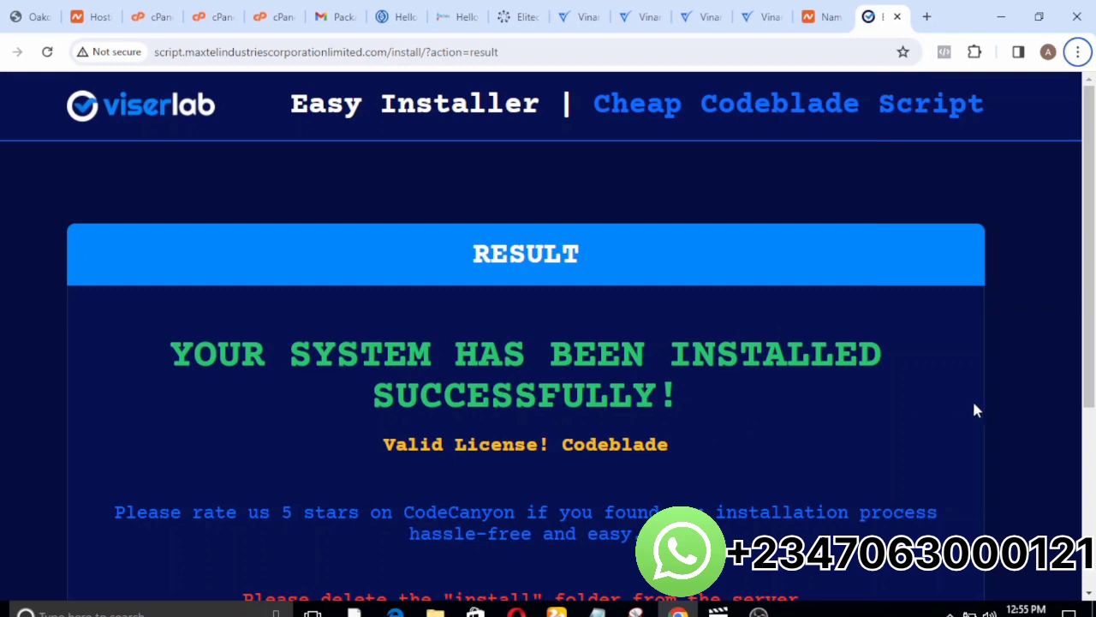
pyautogui.moveTo(1088, 357); pyautogui.dragTo(1093, 480)
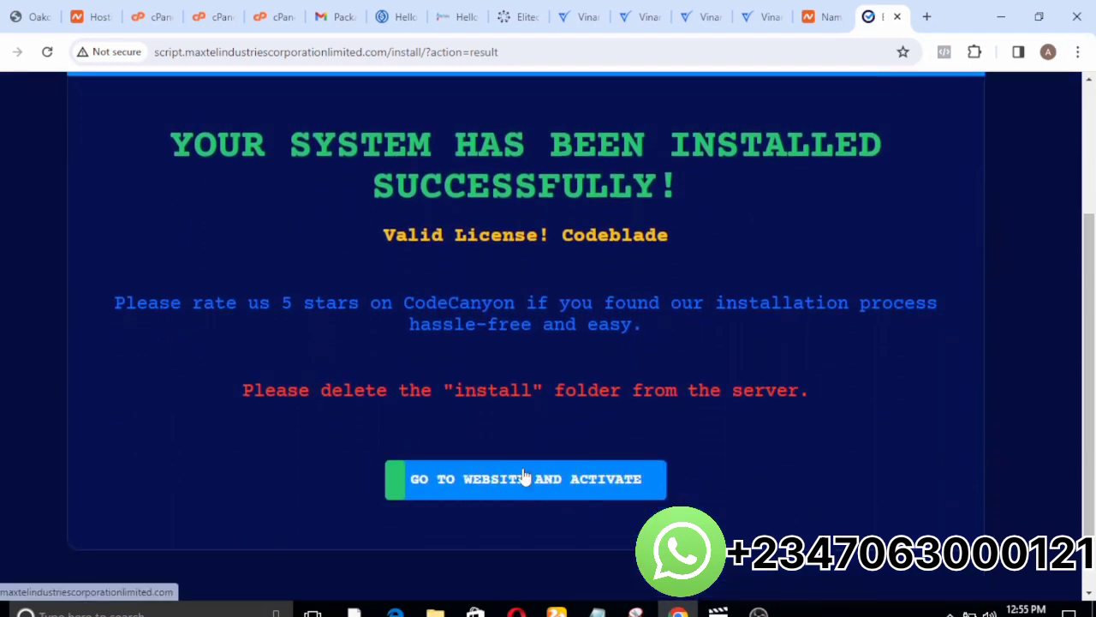
pyautogui.click(541, 490)
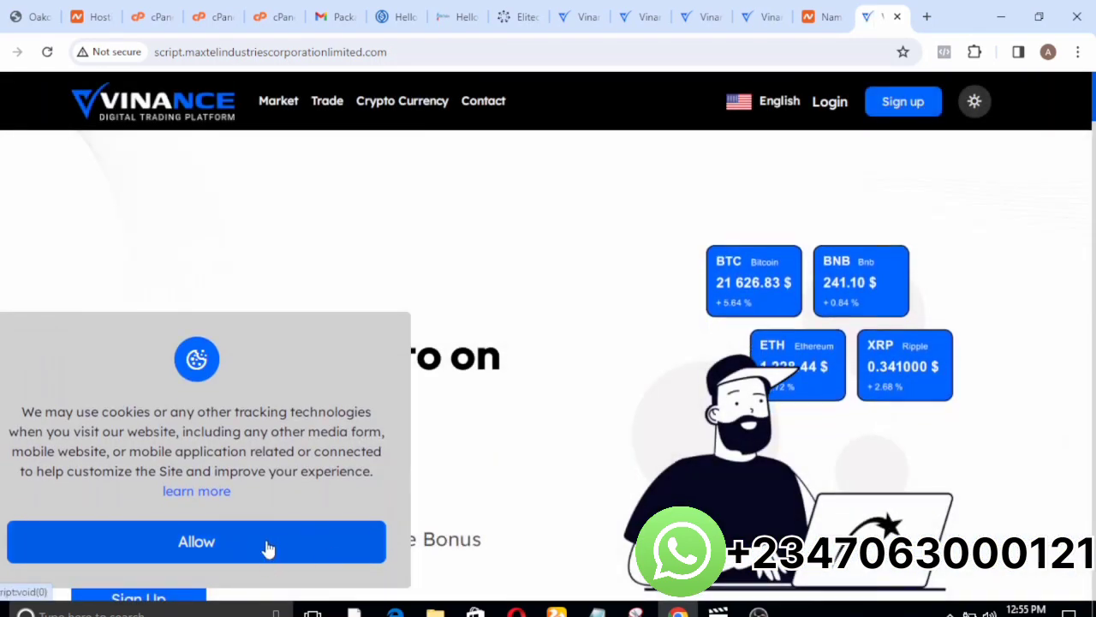
# Allow the site's cookies and look through the Vinance home page down to its footer.
pyautogui.click(268, 548)
pyautogui.scroll(-10, 835, 292)
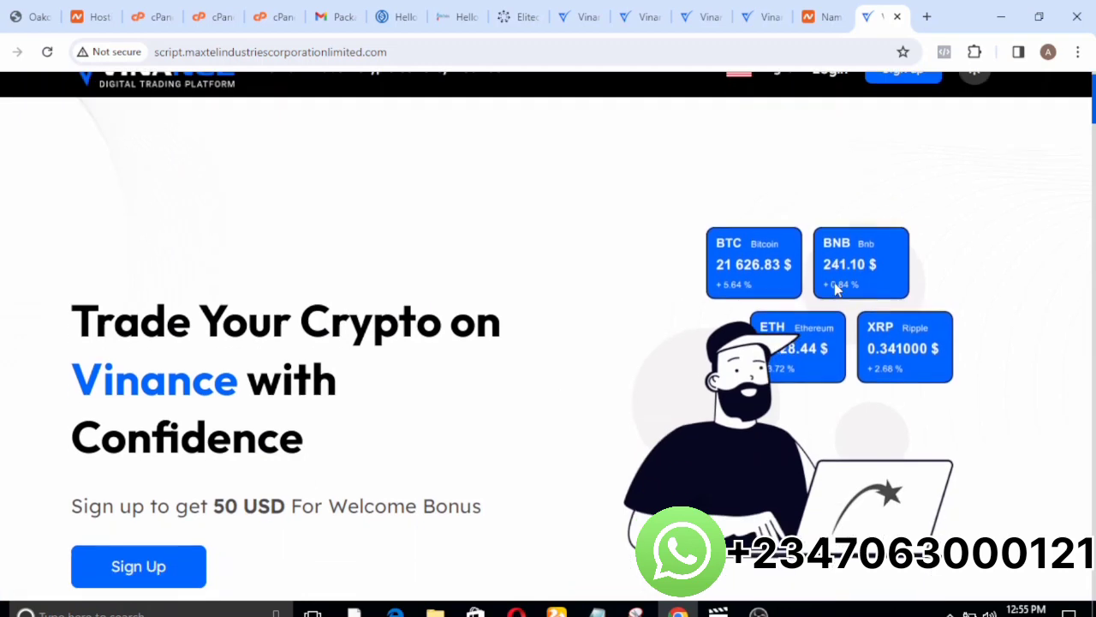
pyautogui.scroll(-15, 836, 285)
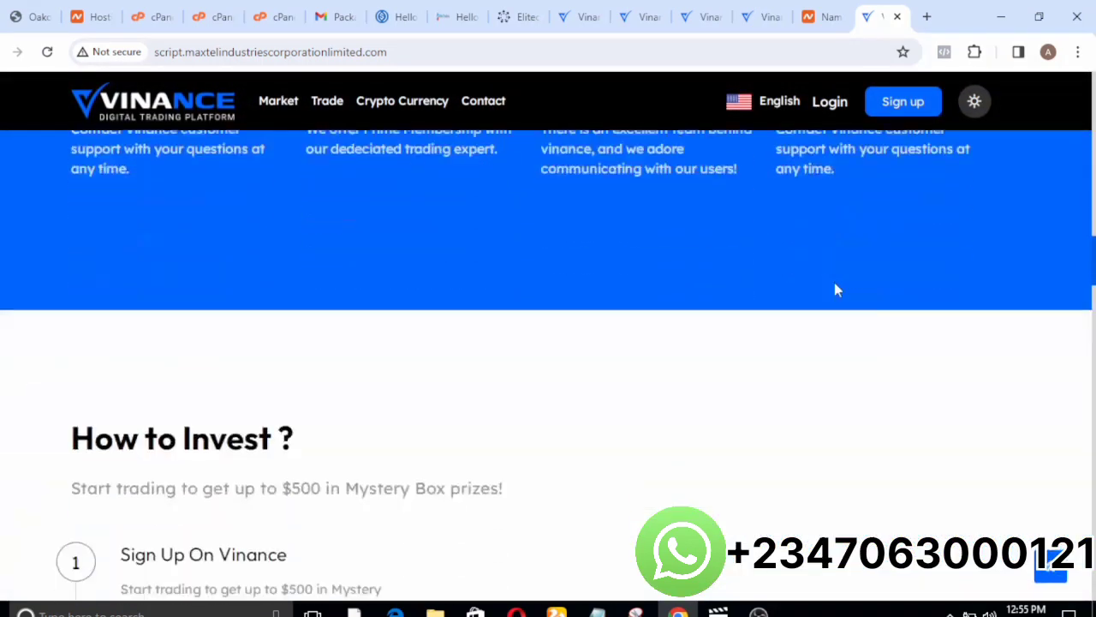
pyautogui.scroll(-15, 835, 289)
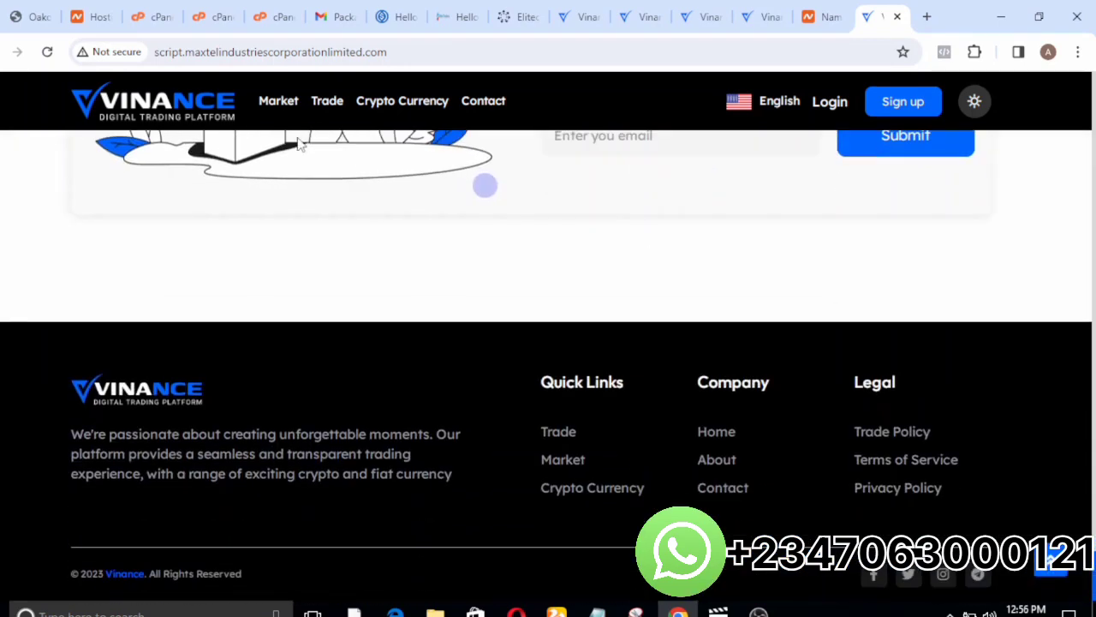
# Copy the site address script.maxtelindustriescorporationlimited.com and open it in a new browser tab.
pyautogui.moveTo(386, 52); pyautogui.dragTo(158, 52)
pyautogui.hotkey('ctrl', 'c')
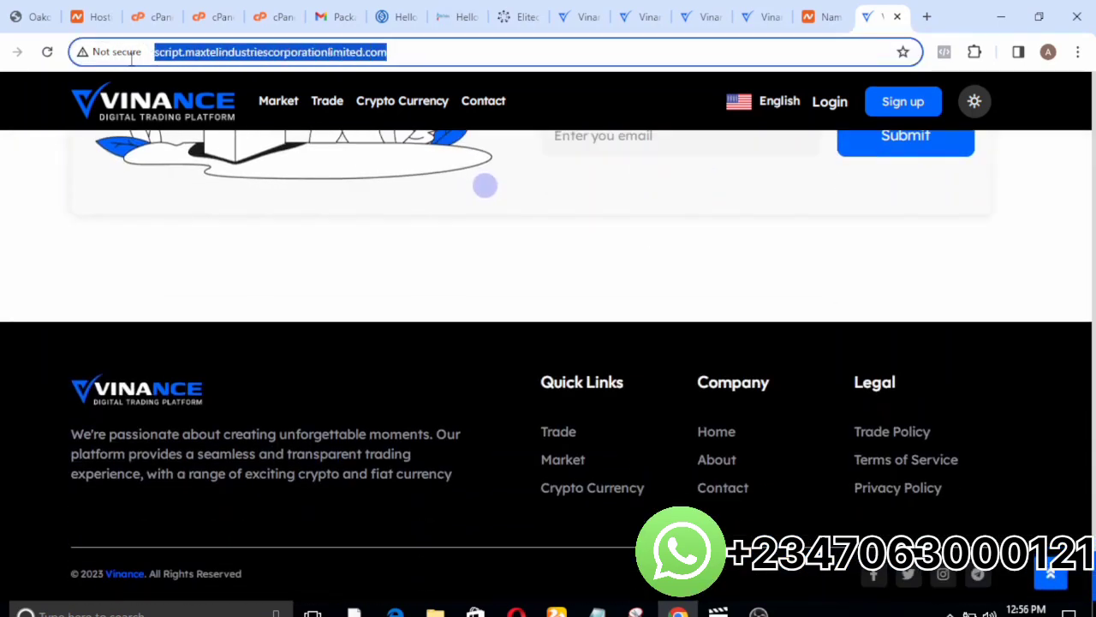
pyautogui.click(927, 16)
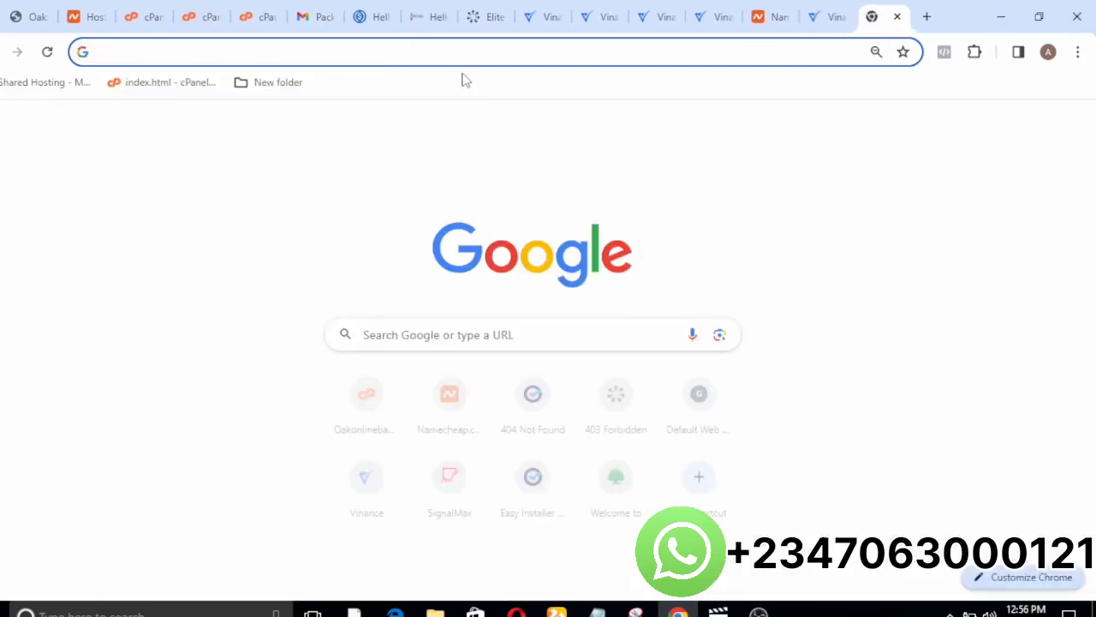
pyautogui.hotkey('ctrl', 'v')
pyautogui.press('Return')
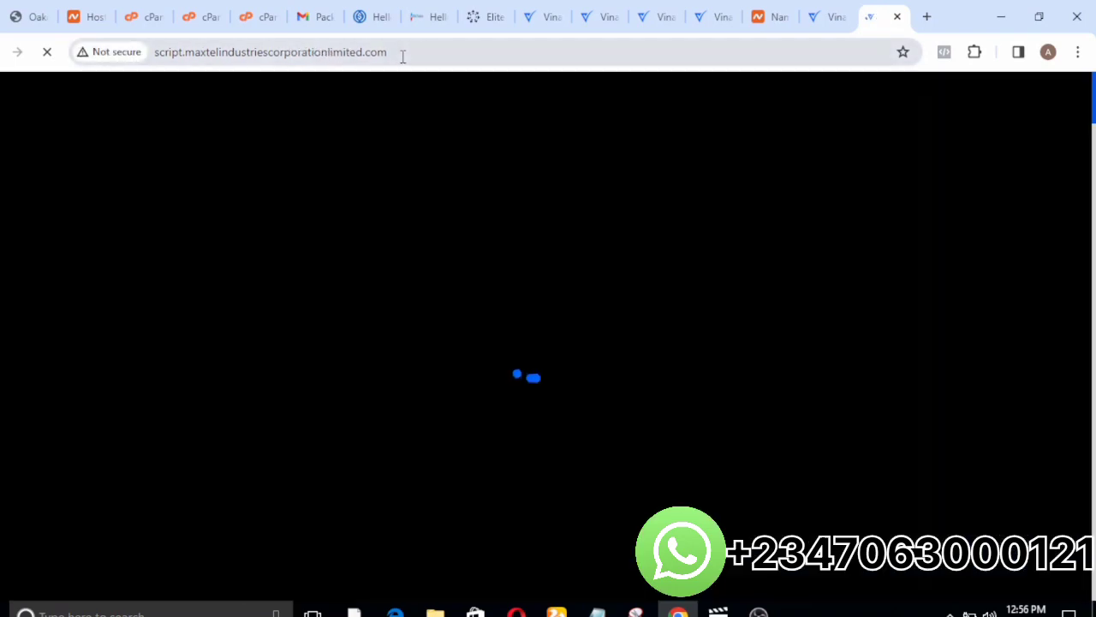
# Go to the admin login page at script.maxtelindustriescorporationlimited.com/admin.
pyautogui.click(403, 54)
pyautogui.hotkey('ctrl', 'c')
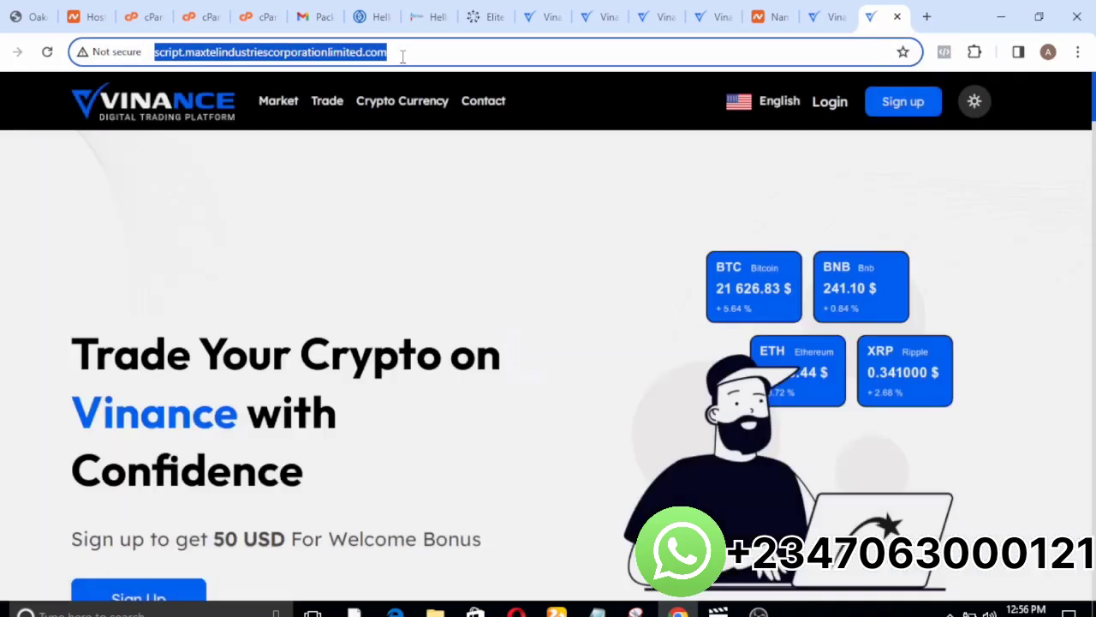
pyautogui.write('/')
pyautogui.press('BackSpace')
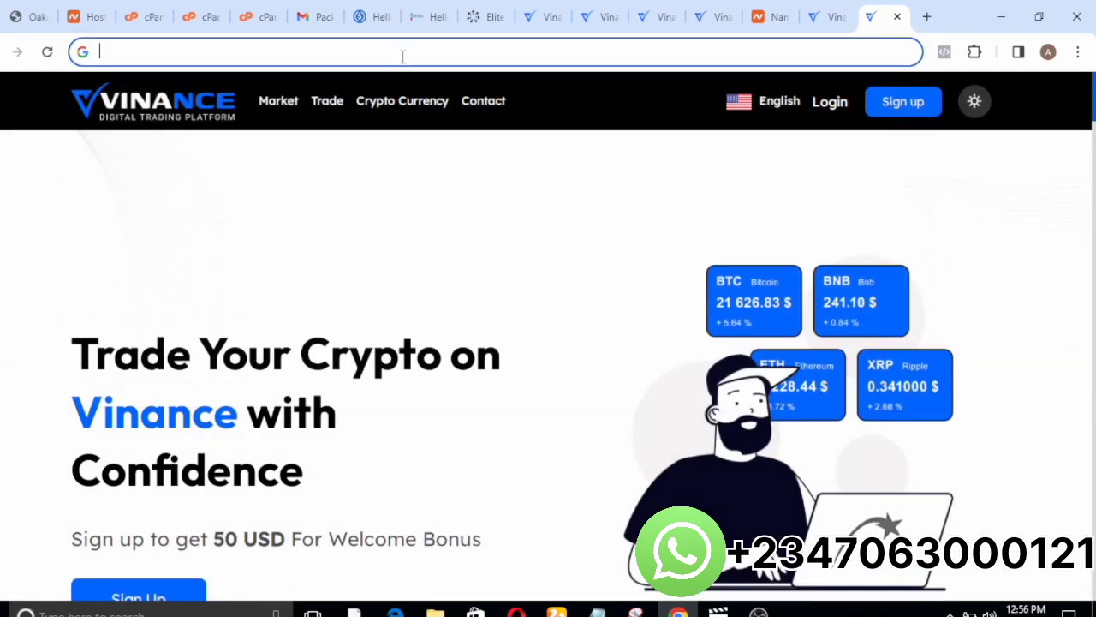
pyautogui.hotkey('ctrl', 'v')
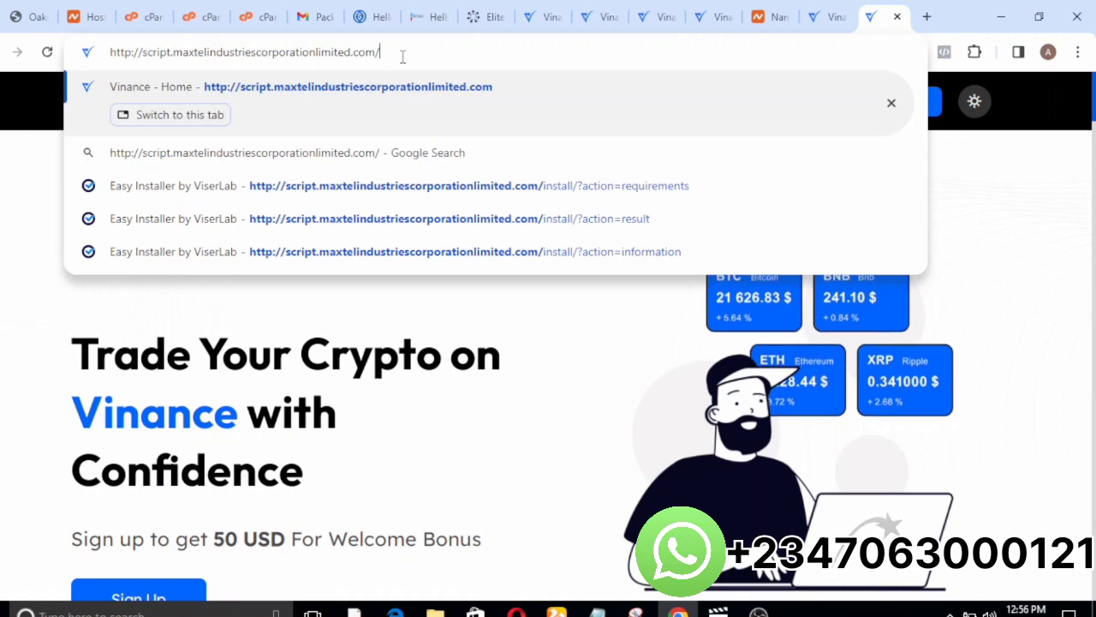
pyautogui.write('adm')
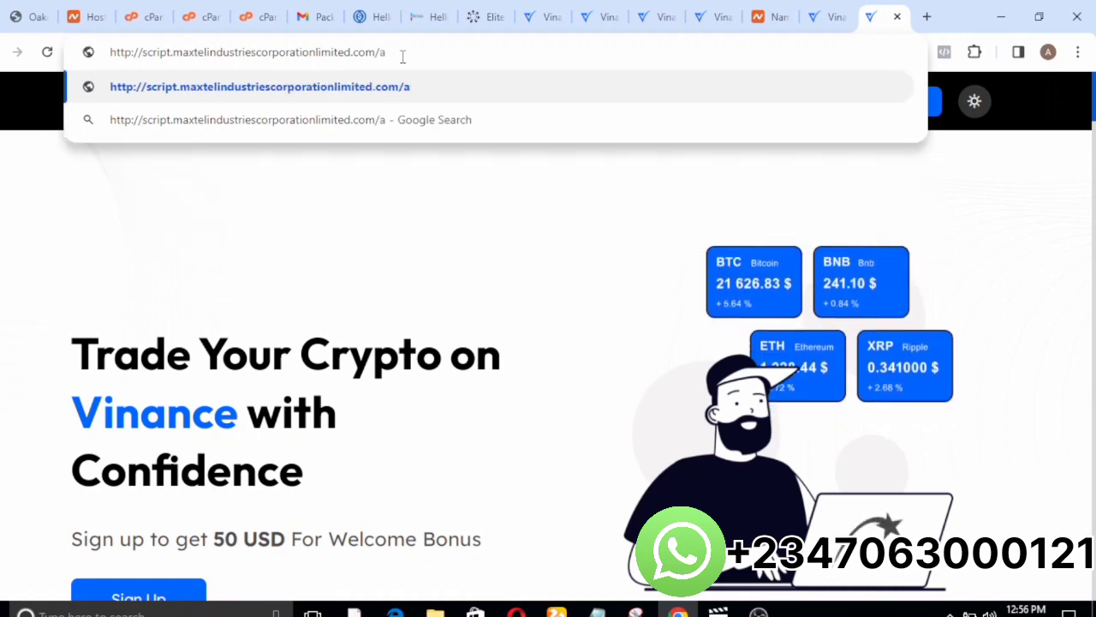
pyautogui.write('in')
pyautogui.press('Return')
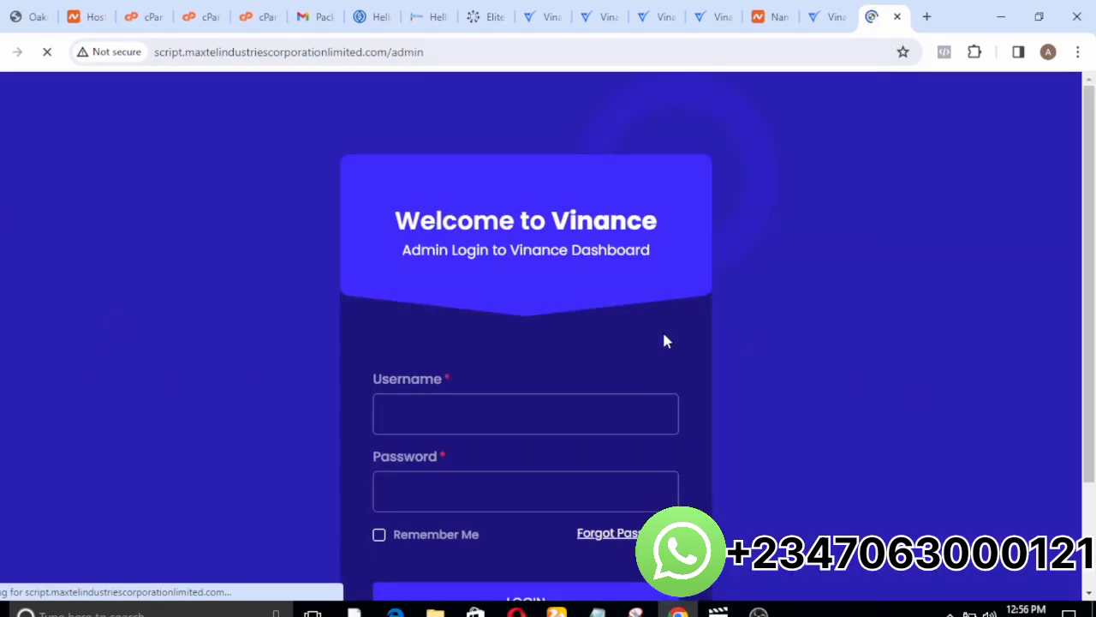
# Log in to the Vinance admin dashboard with the admin username and password, and choose never to save the password.
pyautogui.click(460, 433)
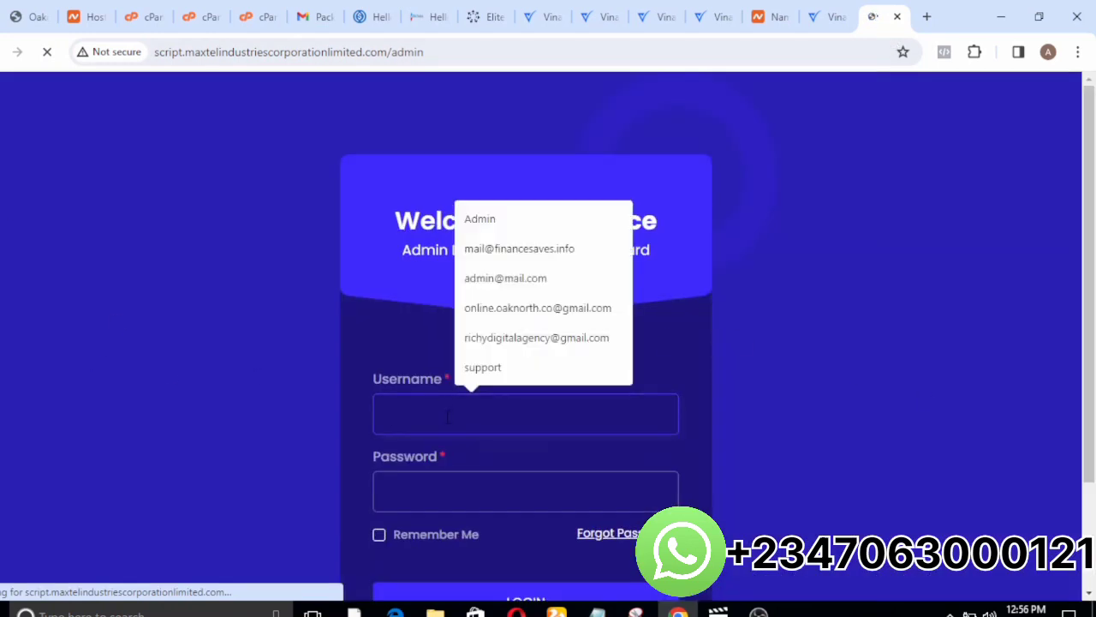
pyautogui.click(527, 280)
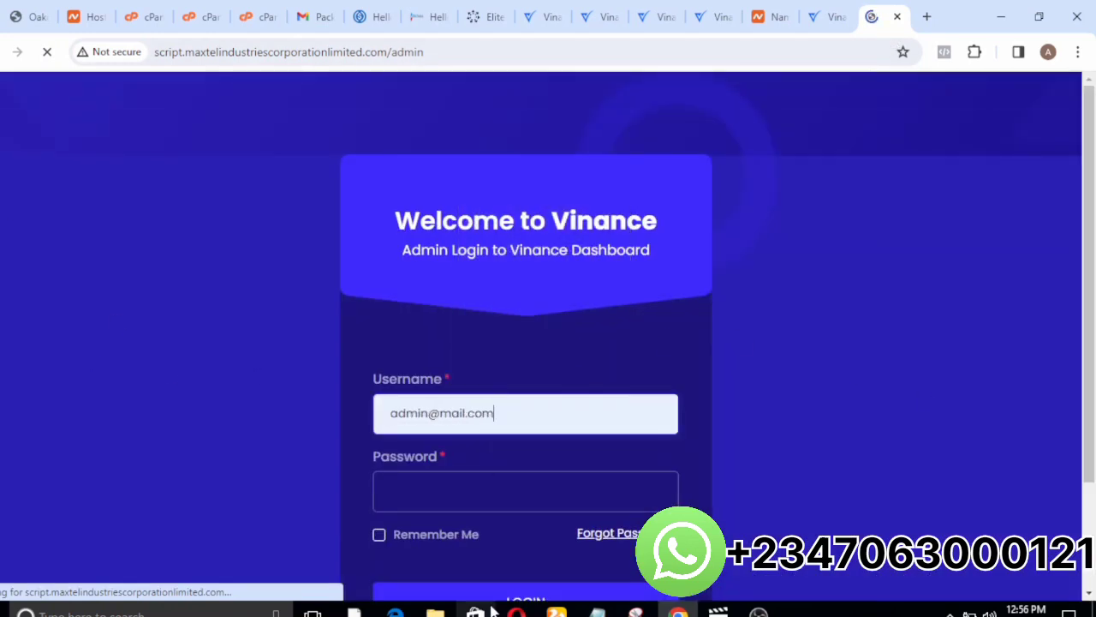
pyautogui.click(418, 486)
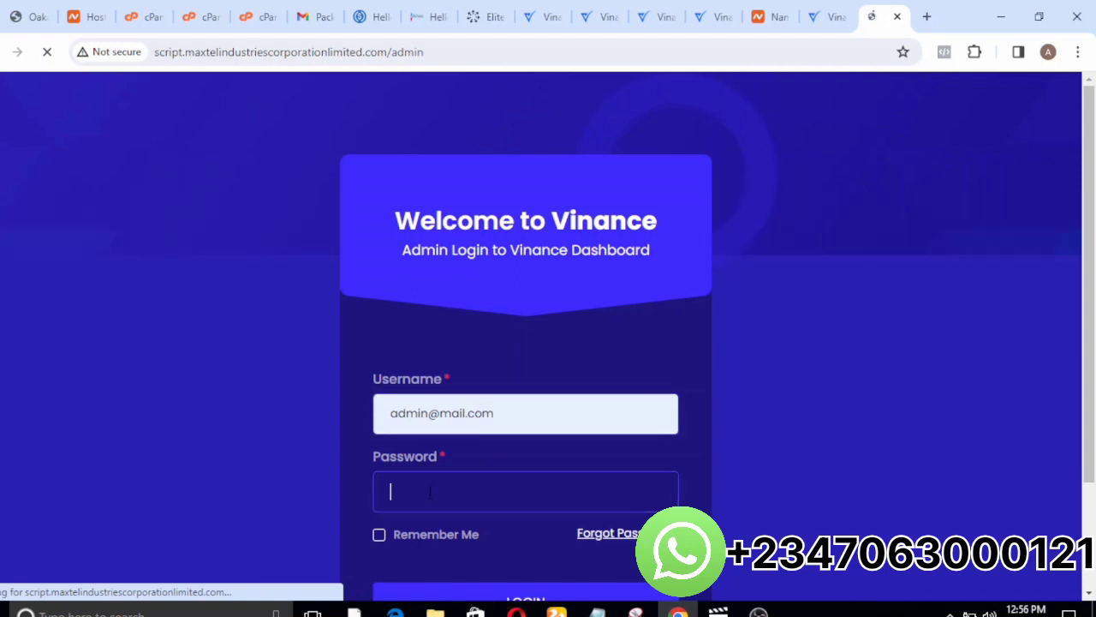
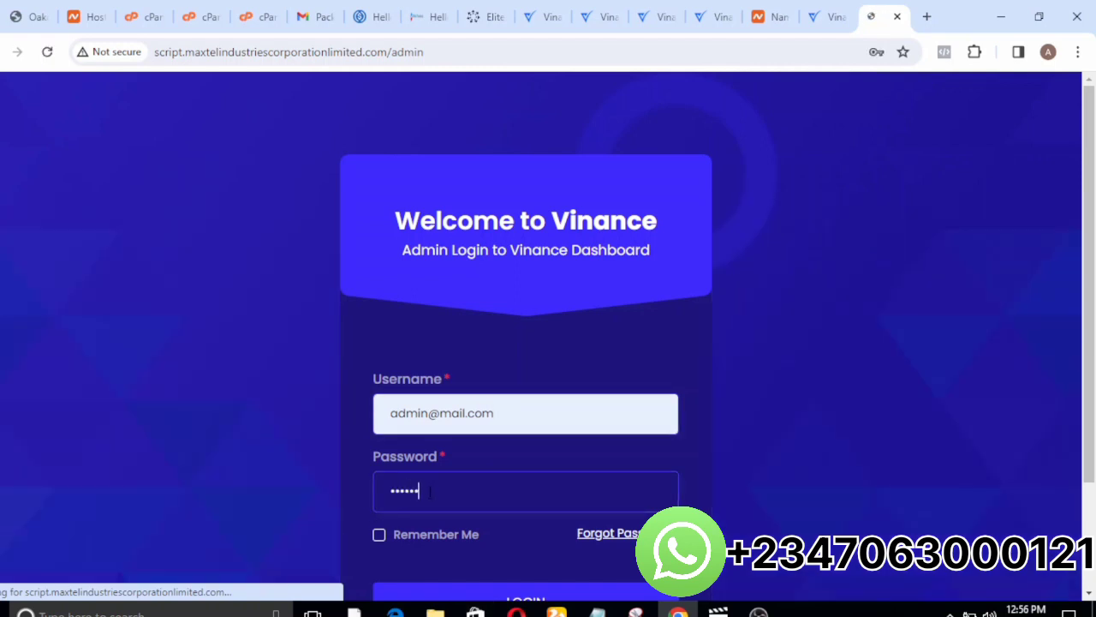
pyautogui.click(453, 597)
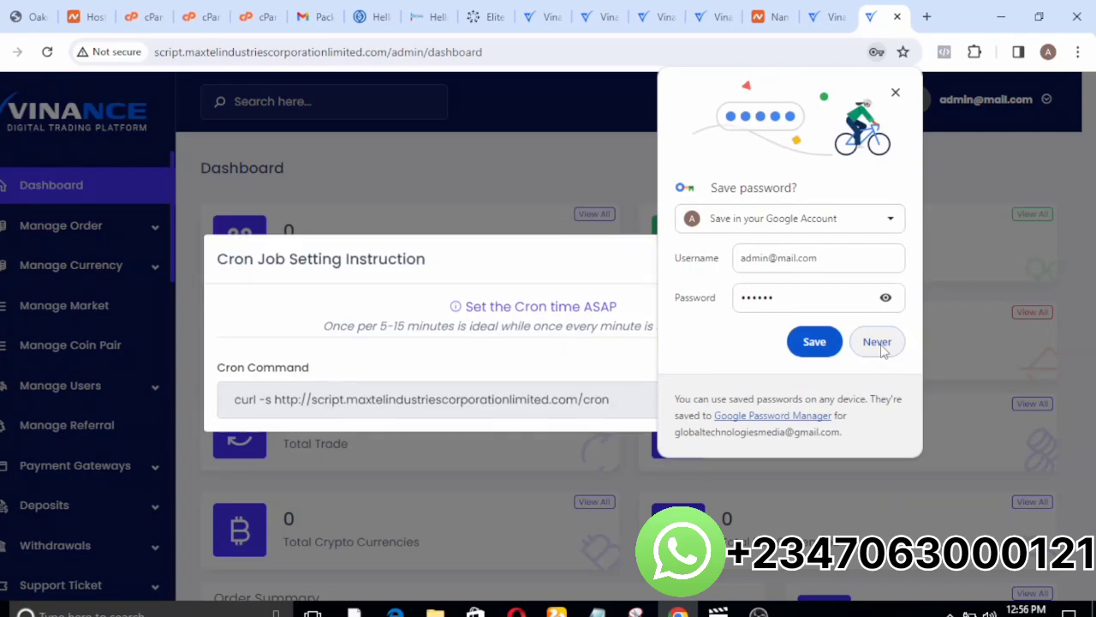
pyautogui.click(880, 344)
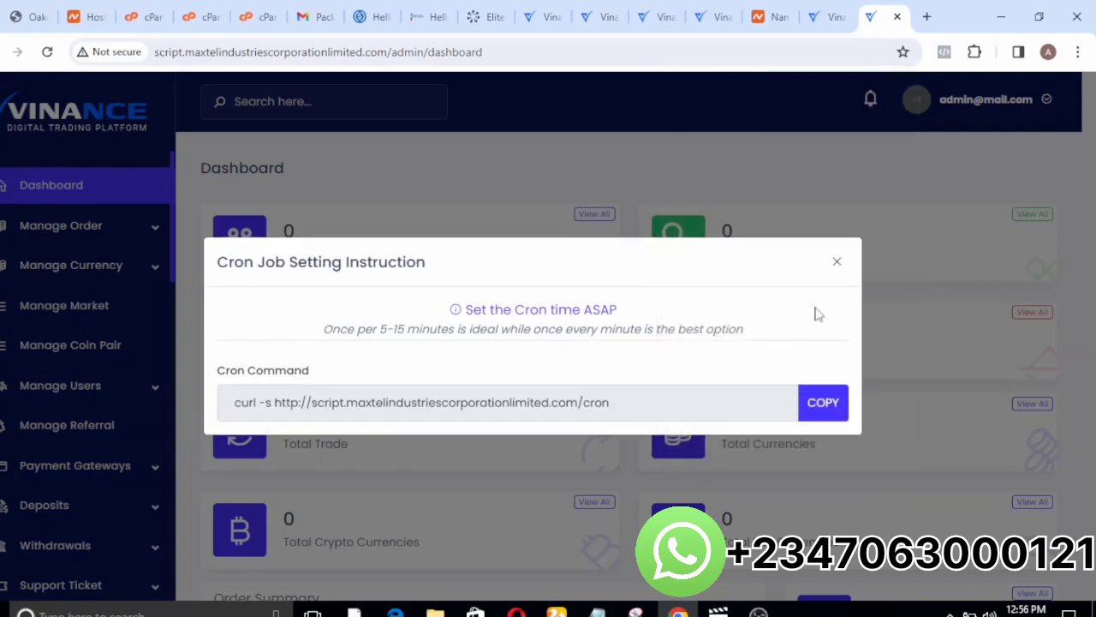
# Dismiss the Cron Job Setting Instruction and look over the admin dashboard down to the Order Summary.
pyautogui.click(837, 265)
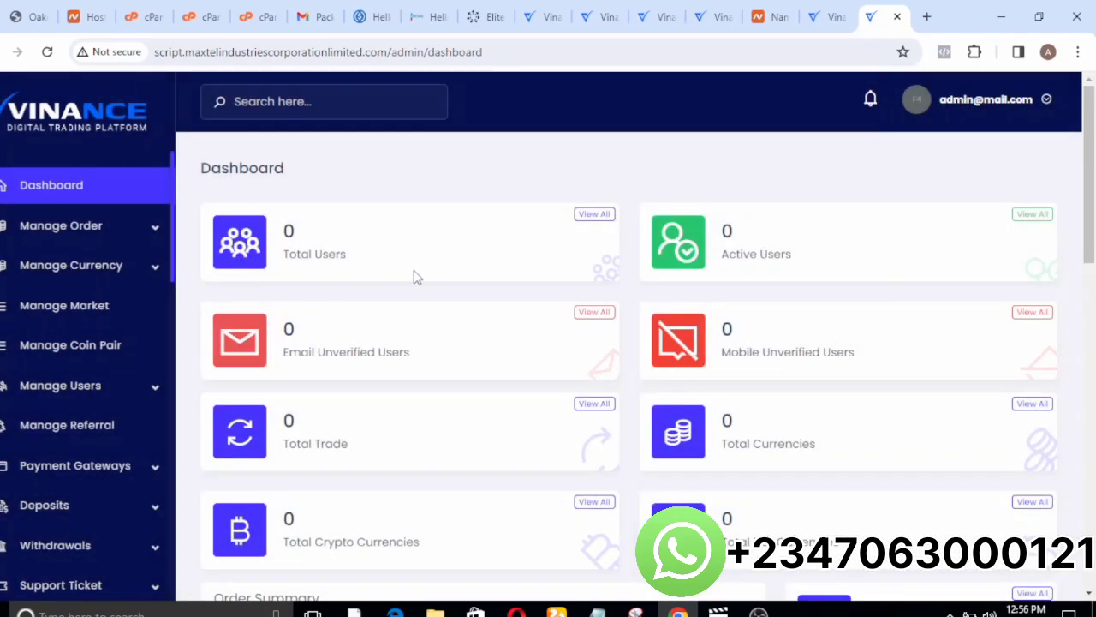
pyautogui.scroll(-3, 413, 270)
pyautogui.scroll(-2, 413, 269)
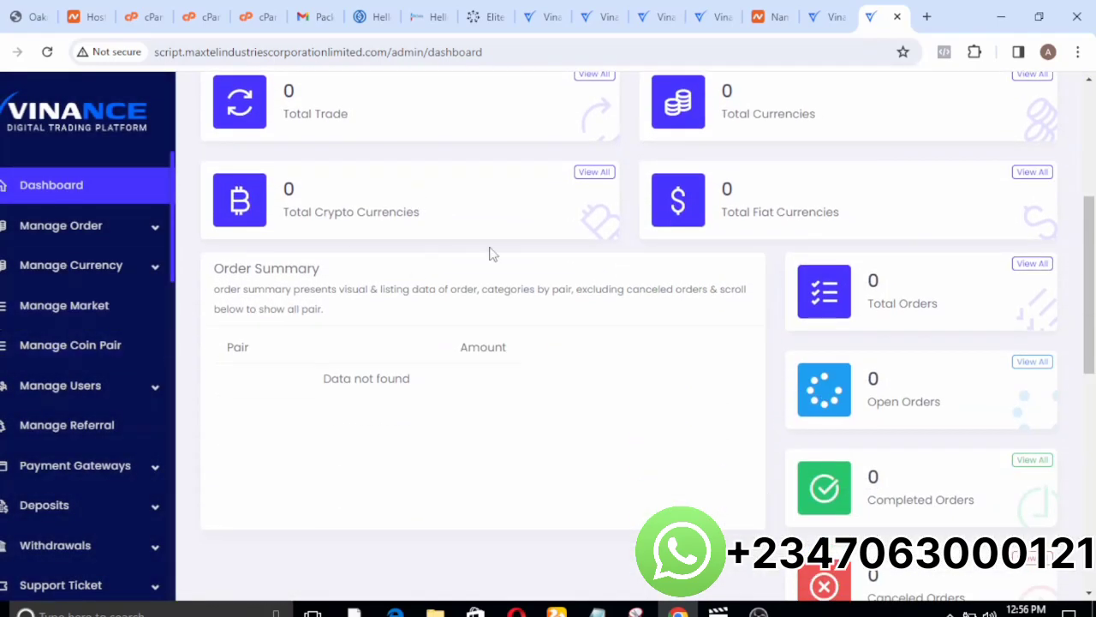